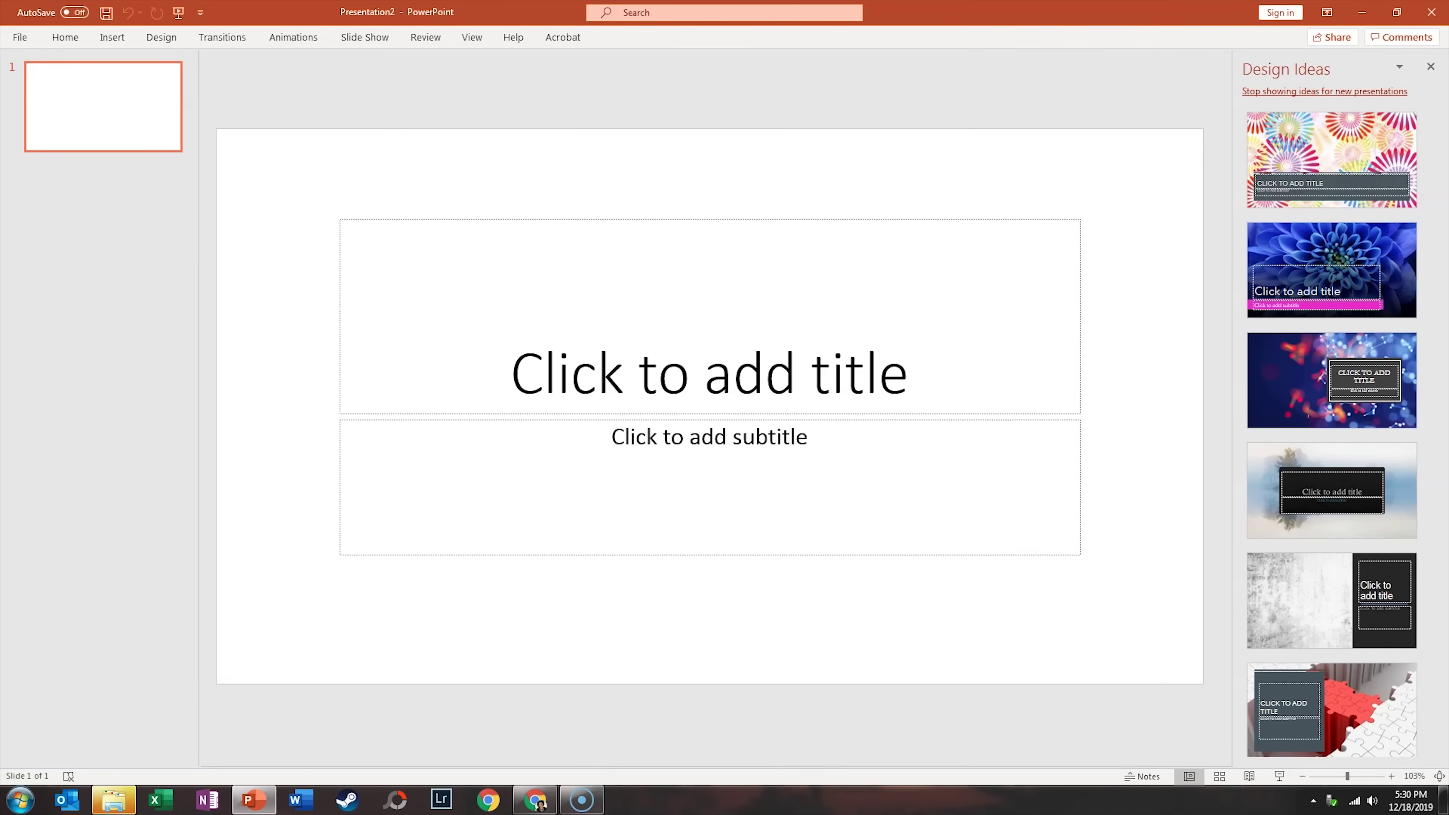
- Preview PowerPoint's design ideas and theme rows for the blue title slide
{"action": "scroll", "coordinate": [1332, 428], "scroll_direction": "down", "scroll_amount": 4}
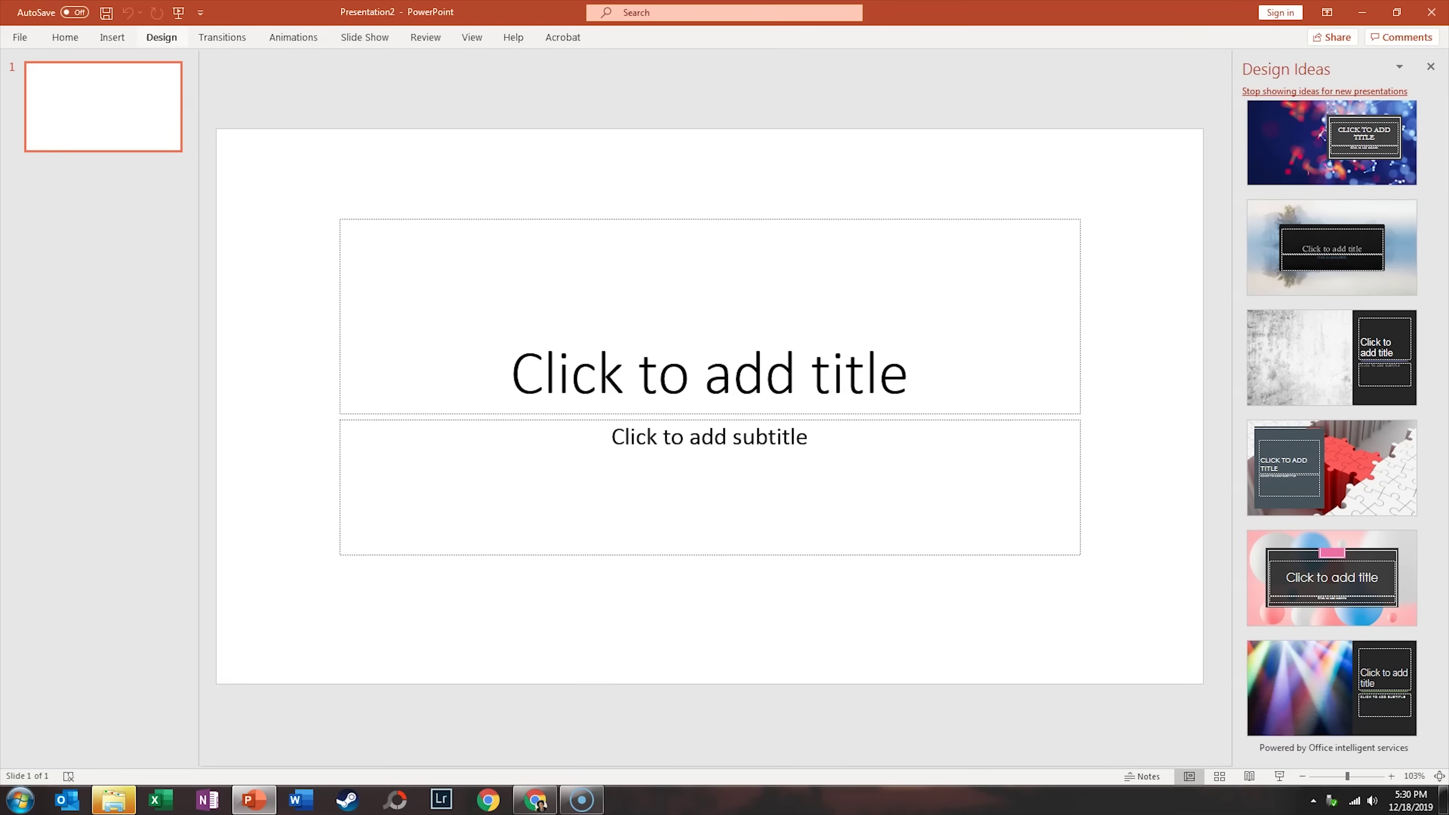
{"action": "left_click", "coordinate": [162, 37]}
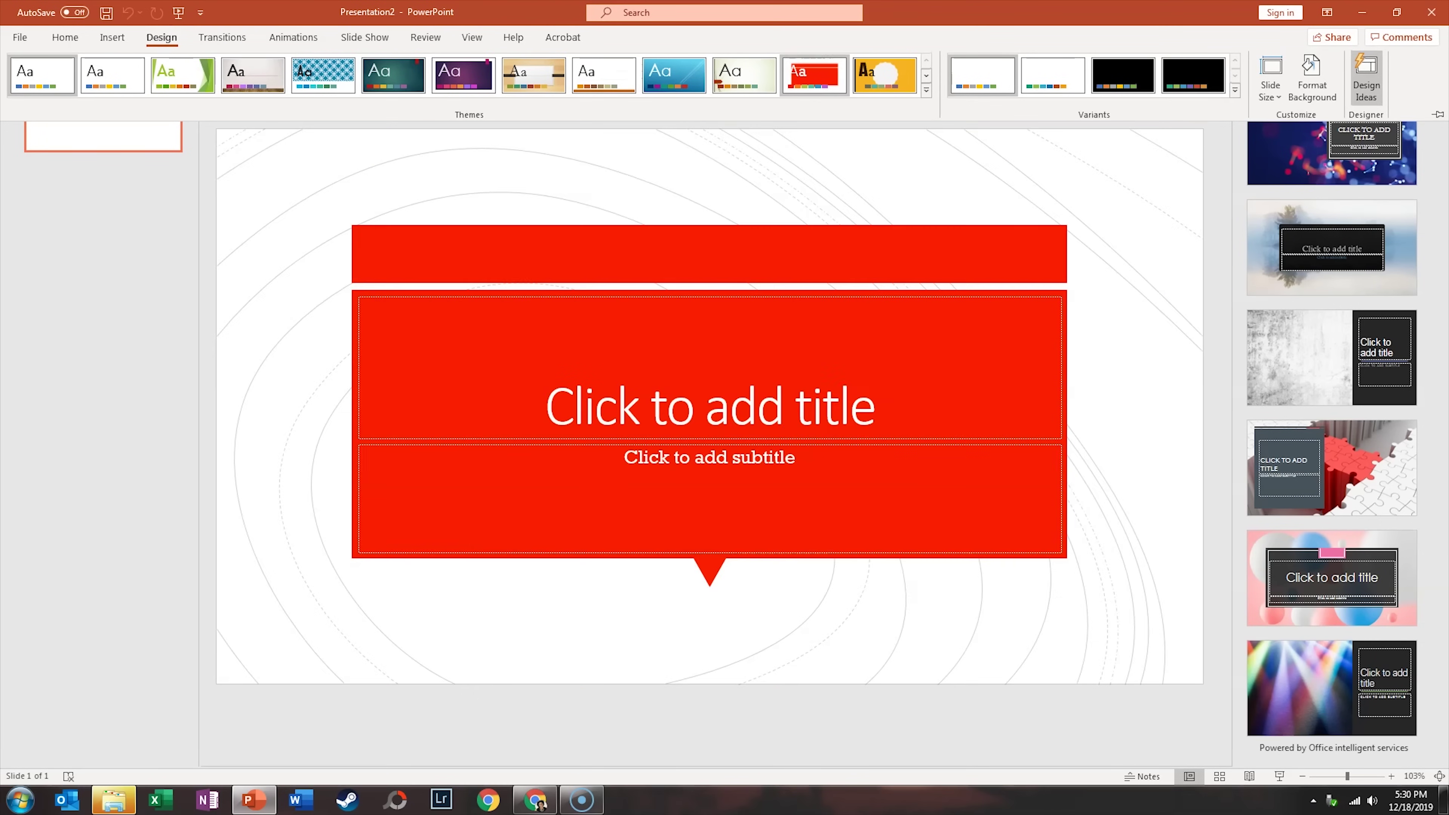
{"action": "left_click", "coordinate": [926, 74]}
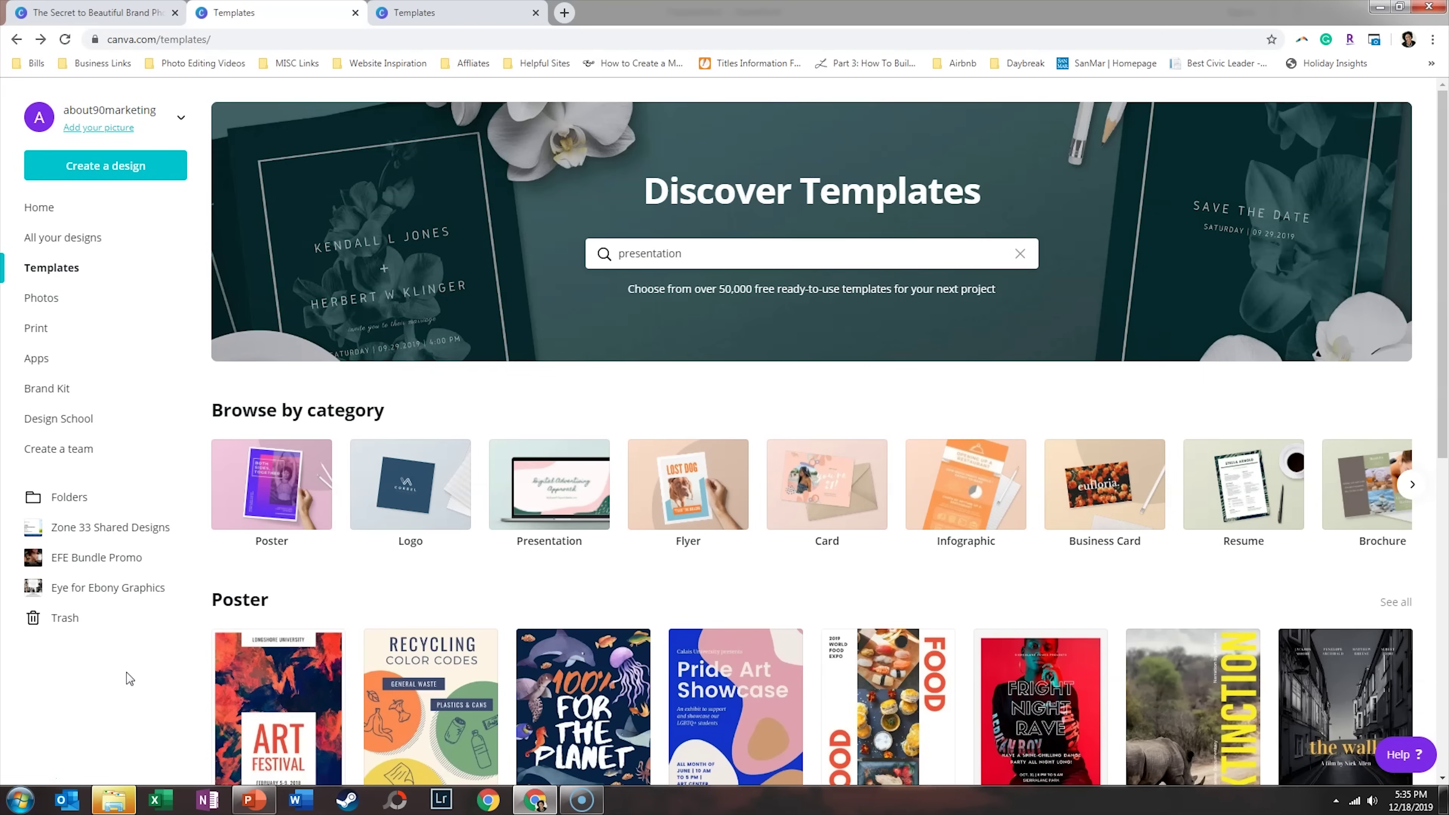
- Search Canva templates for Presentations (4:3) and view the results
{"action": "left_click", "coordinate": [772, 251]}
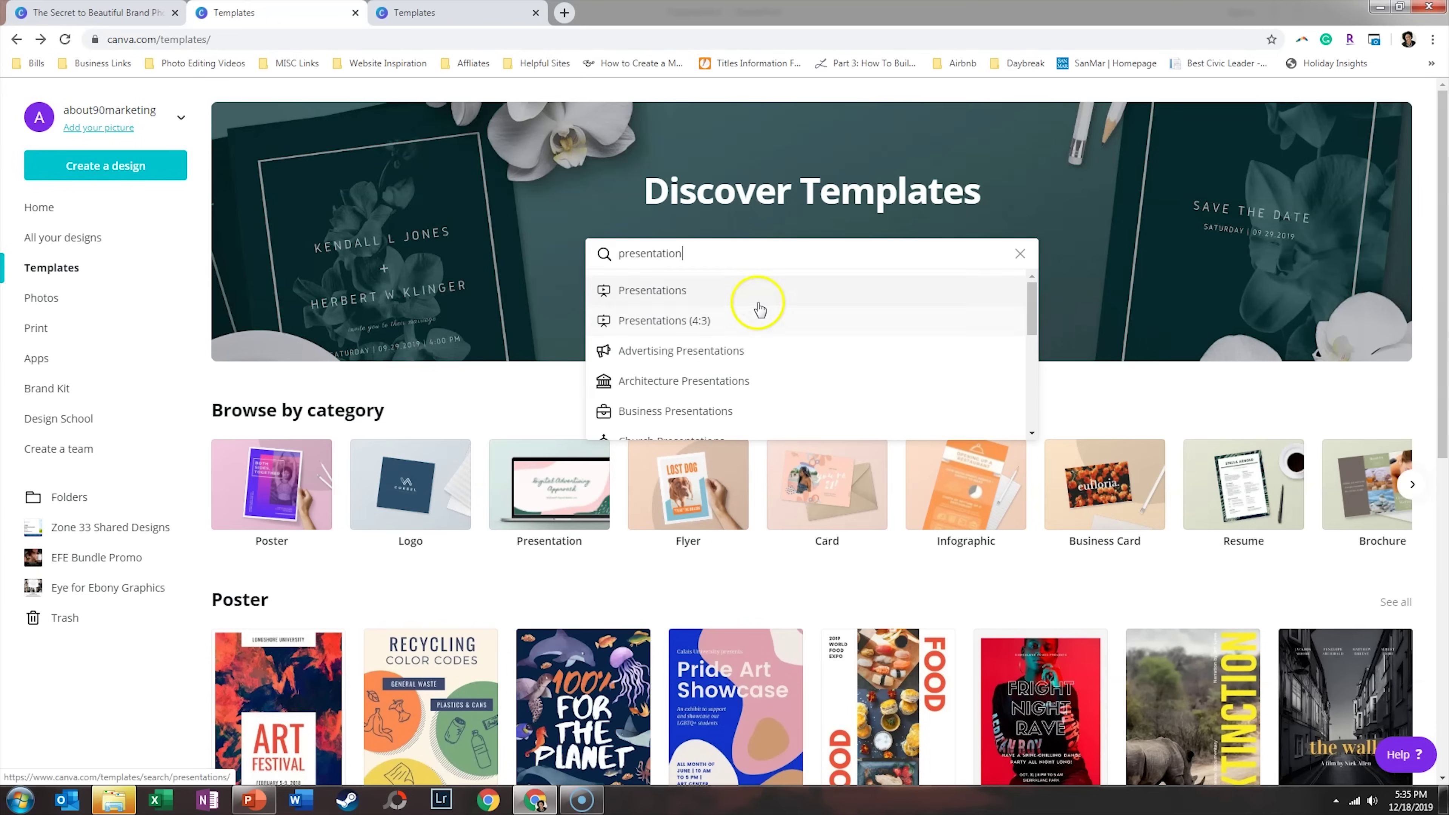
{"action": "left_click", "coordinate": [763, 330]}
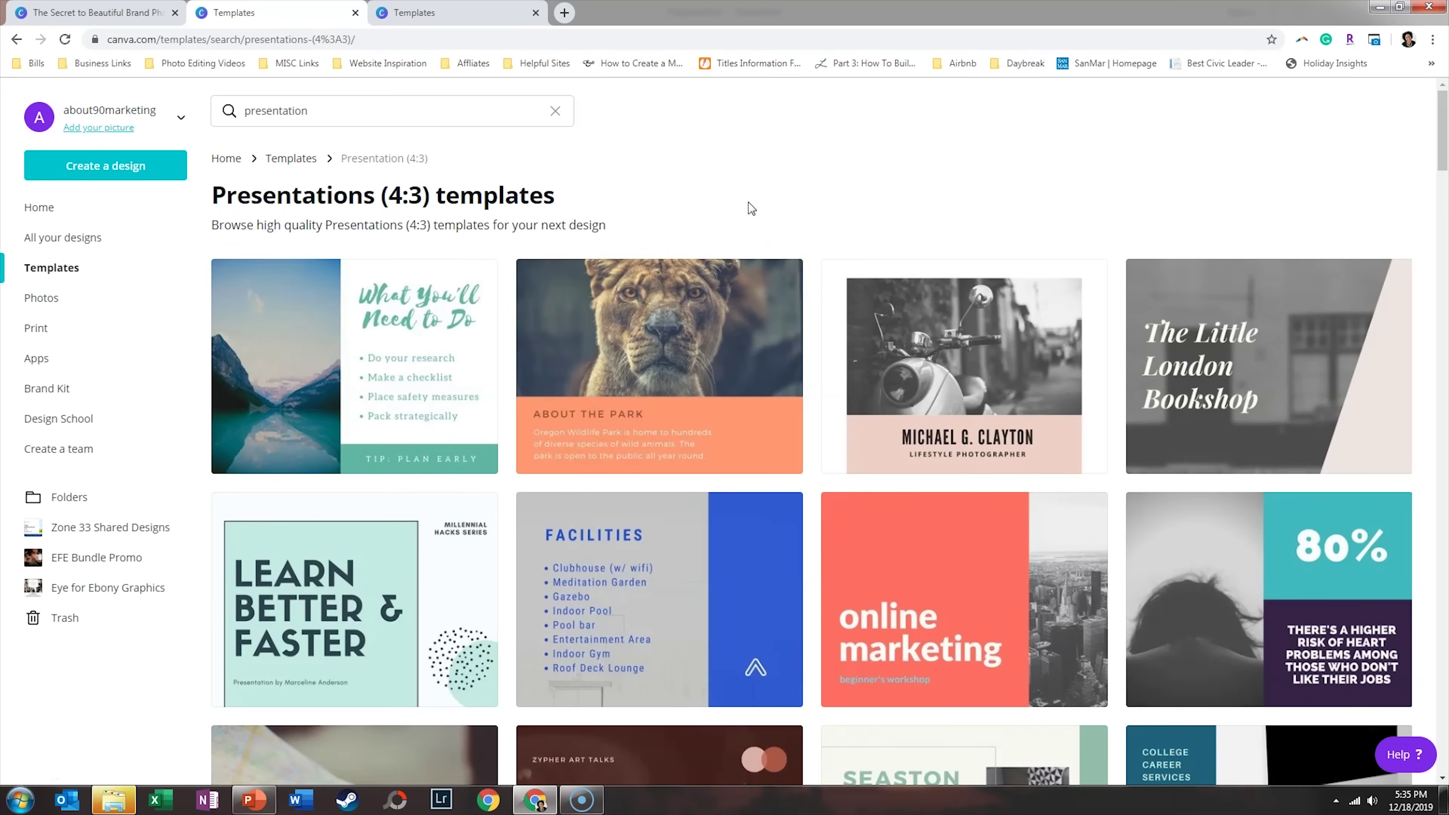
{"action": "left_click", "coordinate": [453, 17]}
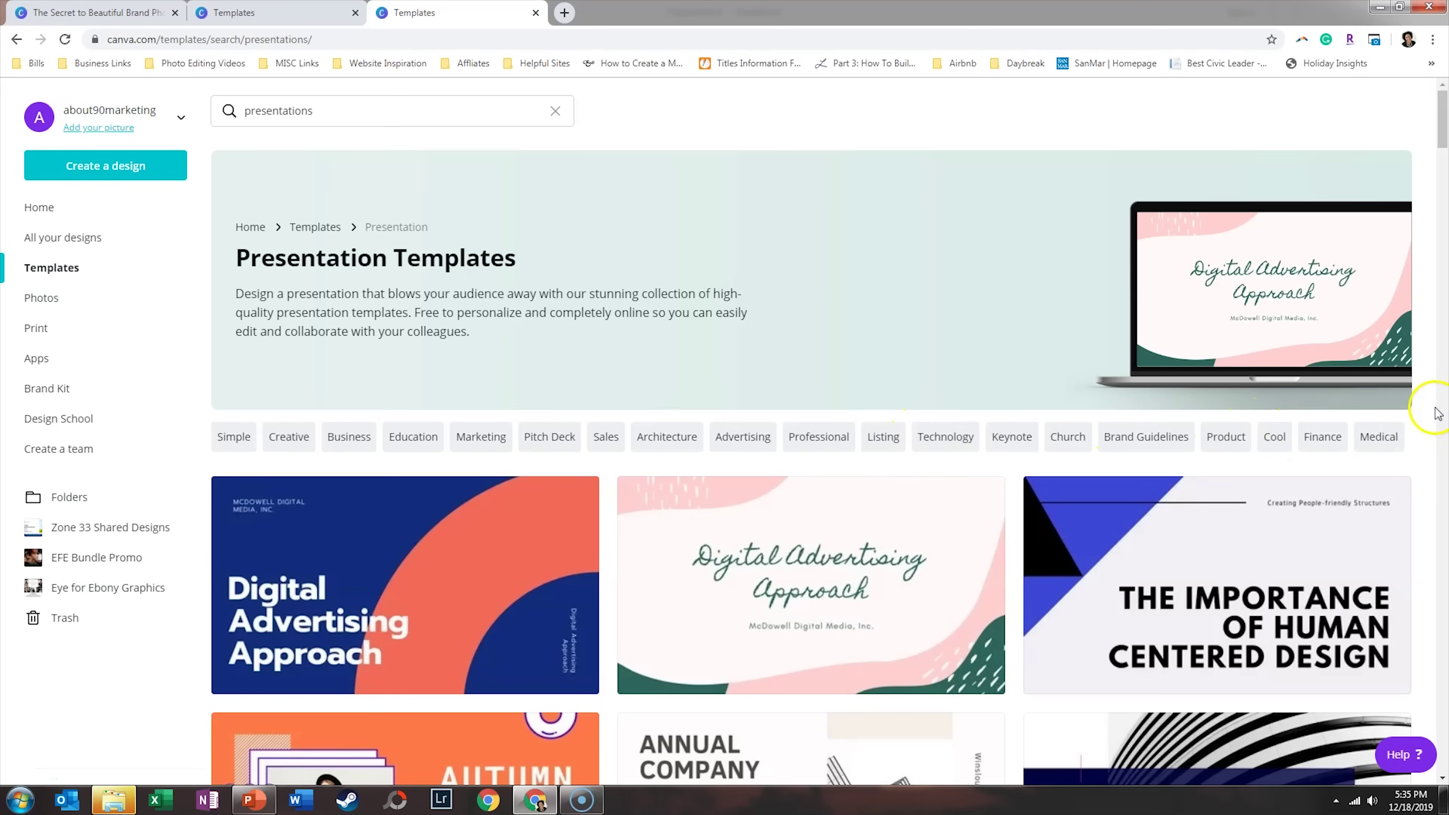
- Scroll the Presentation Templates grid, then return to the top where Digital Advertising Approach sits
{"action": "scroll", "coordinate": [1427, 406], "scroll_direction": "down", "scroll_amount": 20}
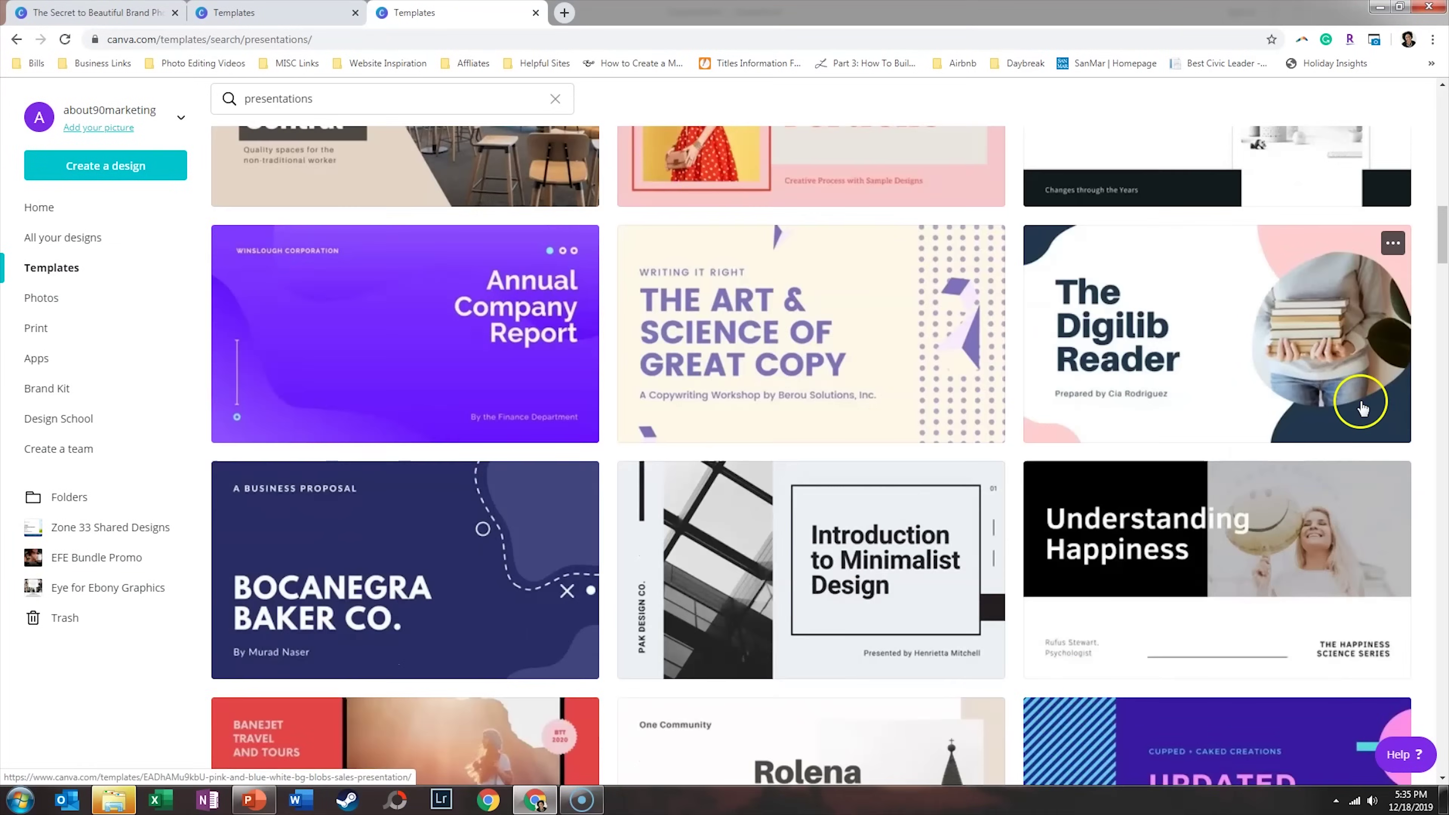
{"action": "scroll", "coordinate": [1363, 406], "scroll_direction": "down", "scroll_amount": 20}
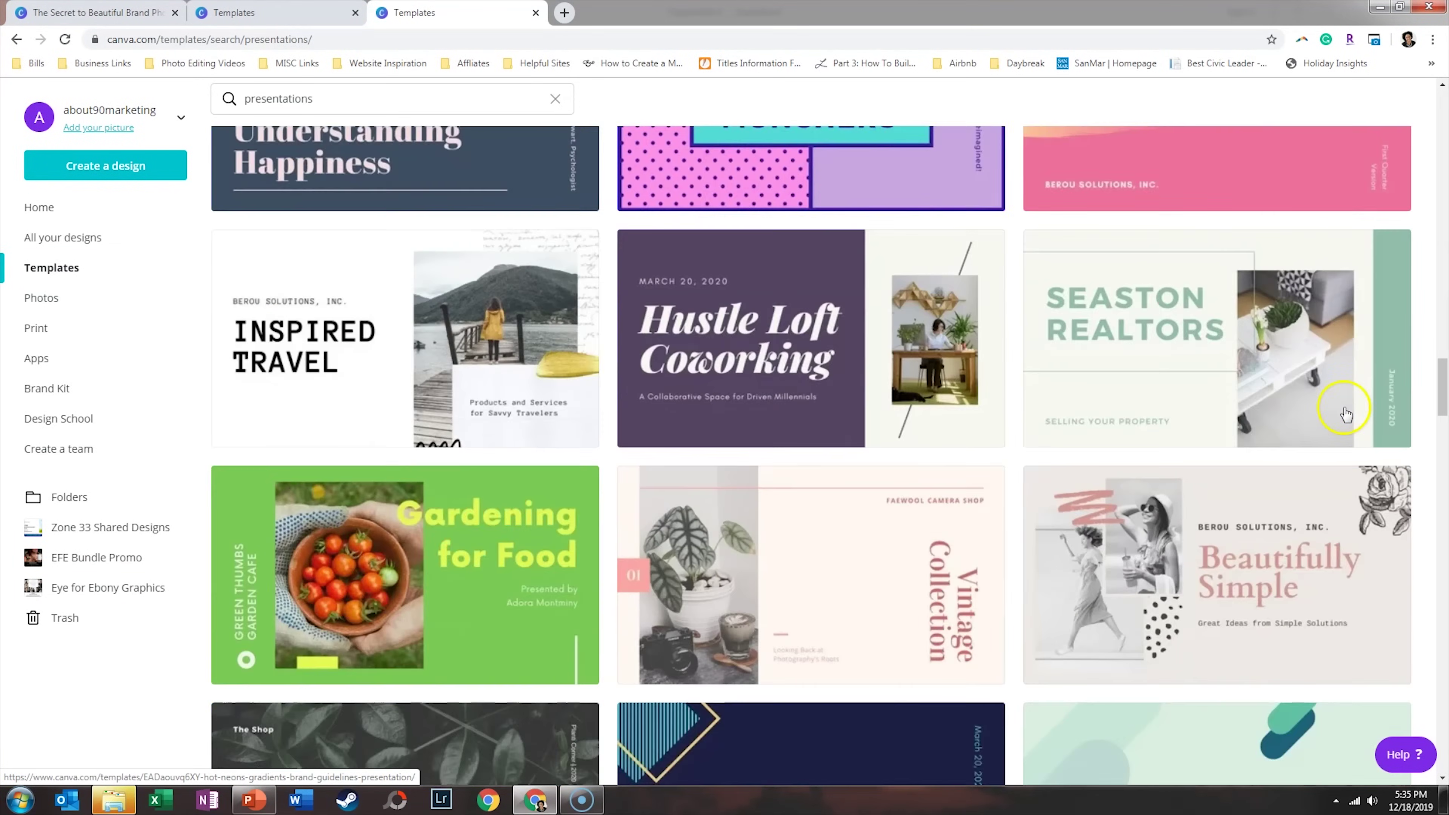
{"action": "scroll", "coordinate": [1346, 414], "scroll_direction": "down", "scroll_amount": 20}
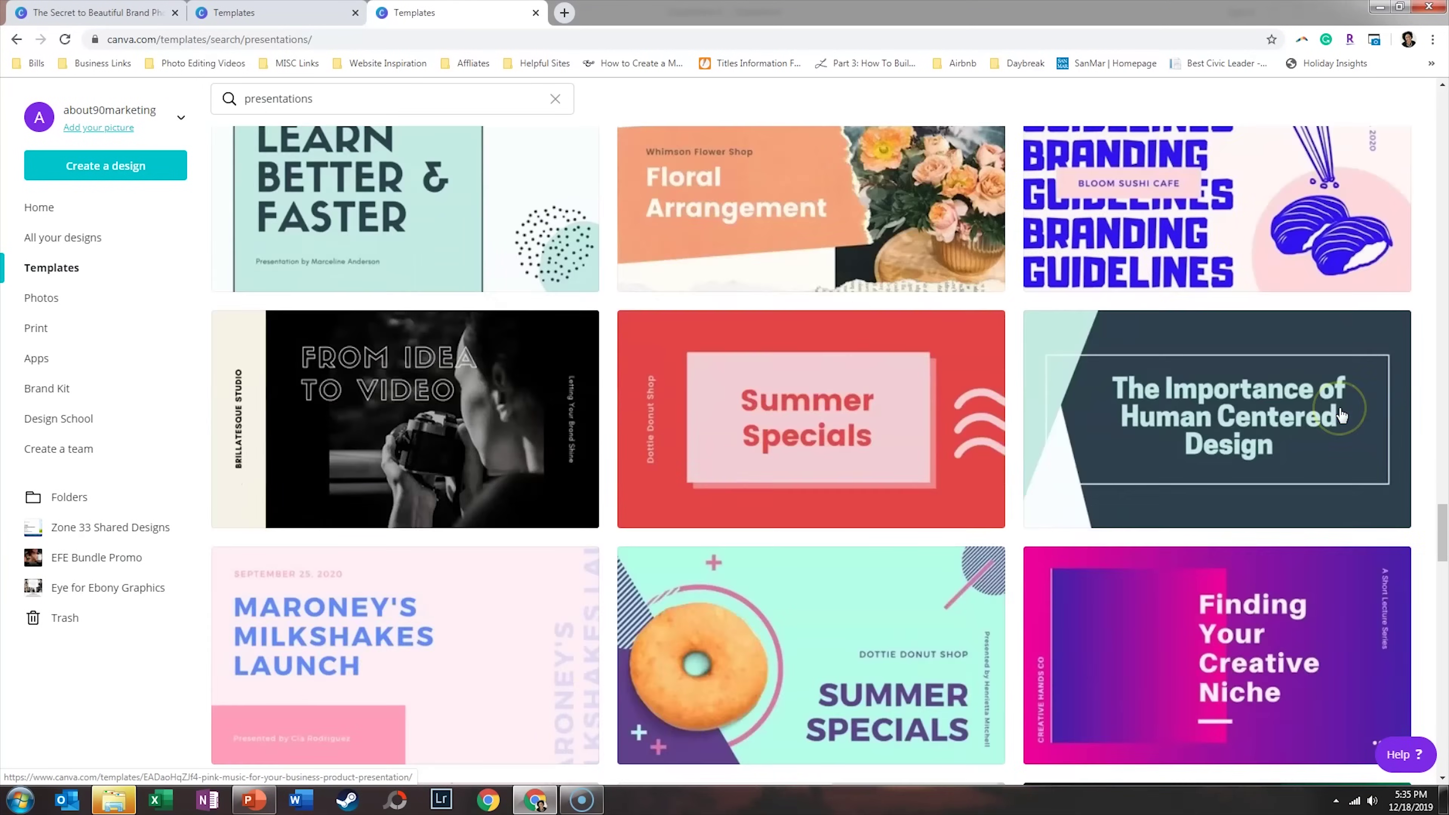
{"action": "scroll", "coordinate": [1341, 415], "scroll_direction": "down", "scroll_amount": 15}
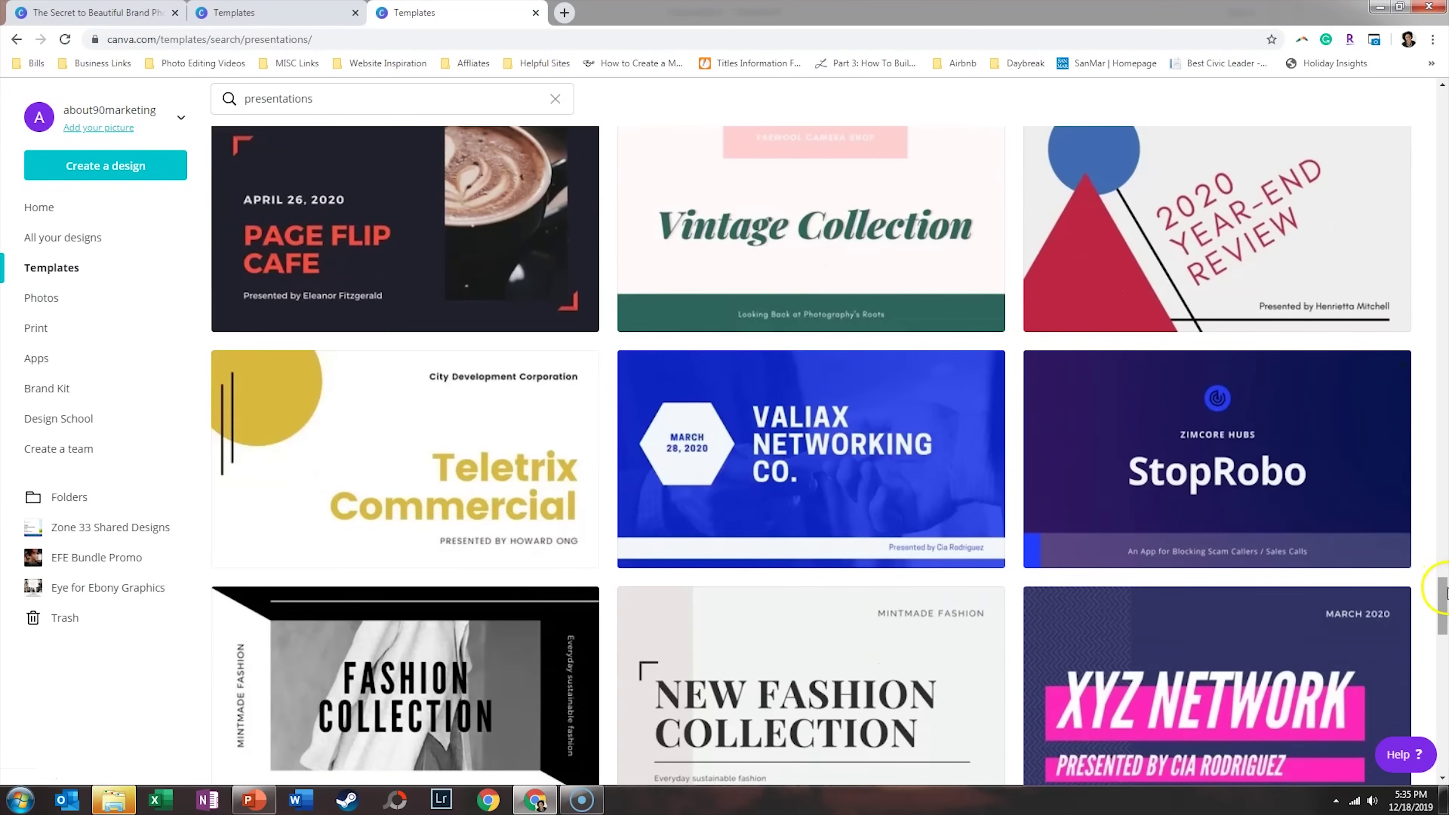
{"action": "left_click_drag", "start_coordinate": [1444, 594], "coordinate": [1444, 115]}
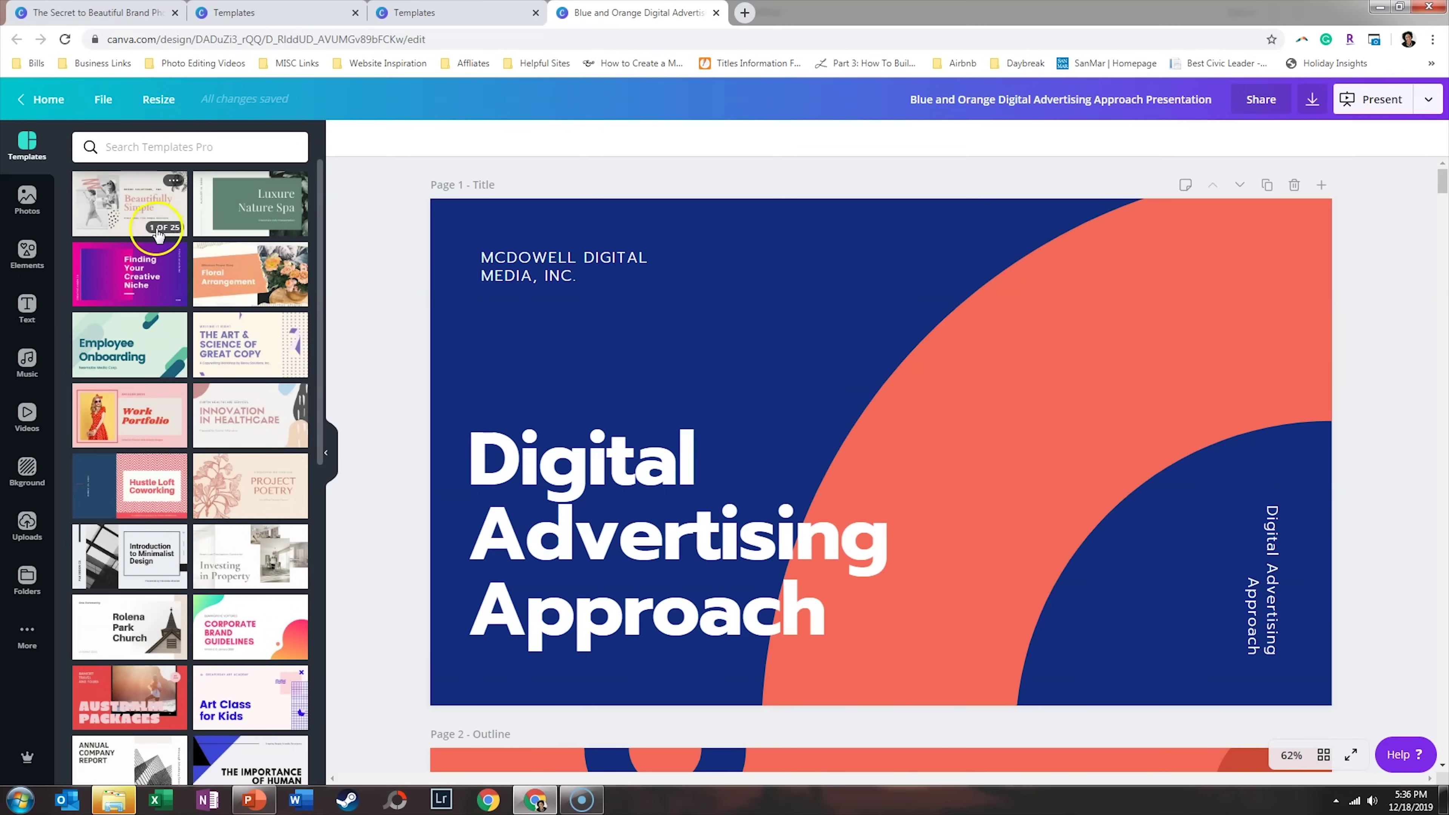
- Open the Cream Classy Vintage template's Project Poetry page set in the Templates panel
{"action": "left_click", "coordinate": [258, 232]}
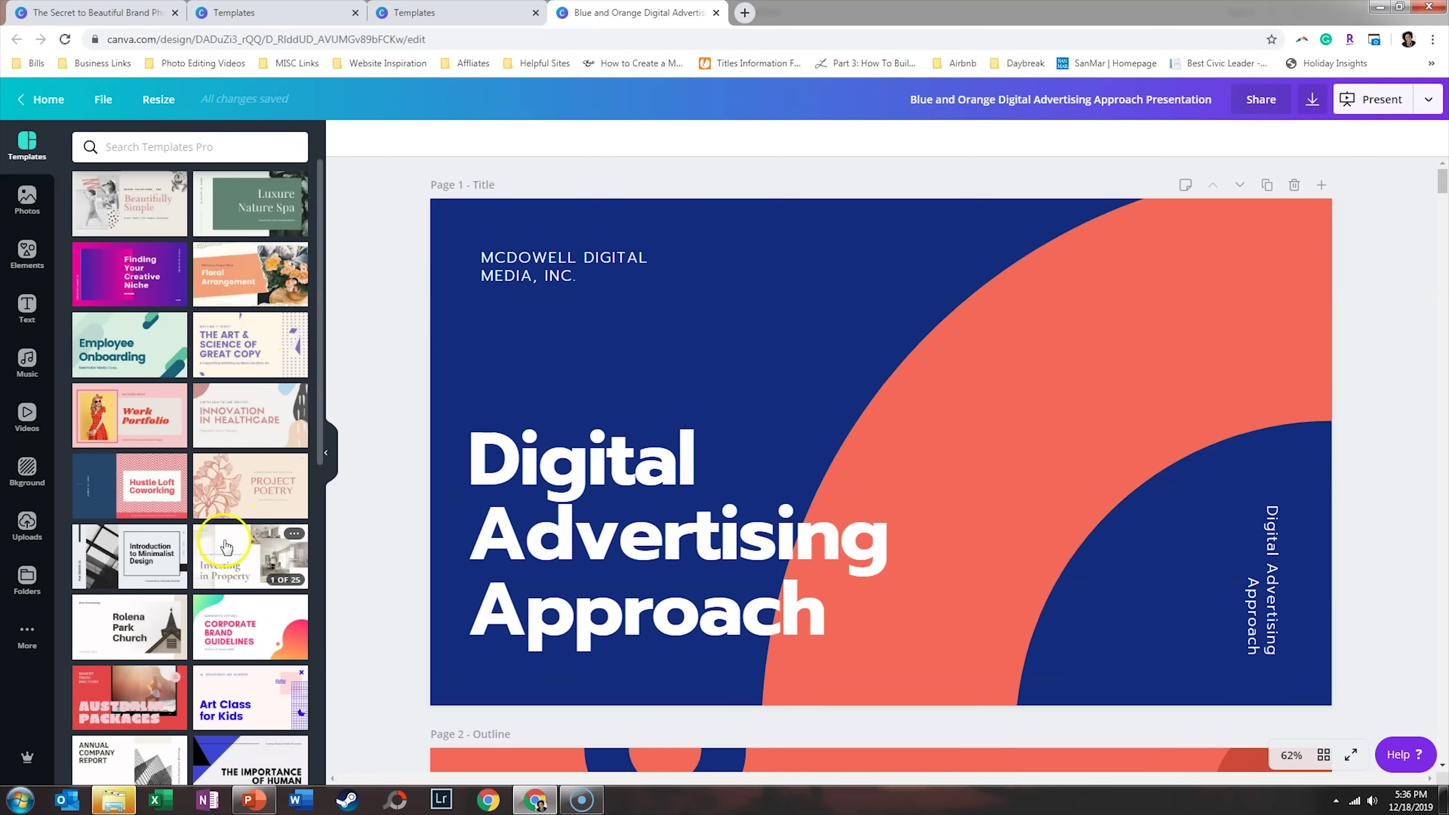
{"action": "left_click", "coordinate": [224, 477]}
- Try the vintage template's layouts on page 1, settling on Special Releases
{"action": "left_click", "coordinate": [154, 252]}
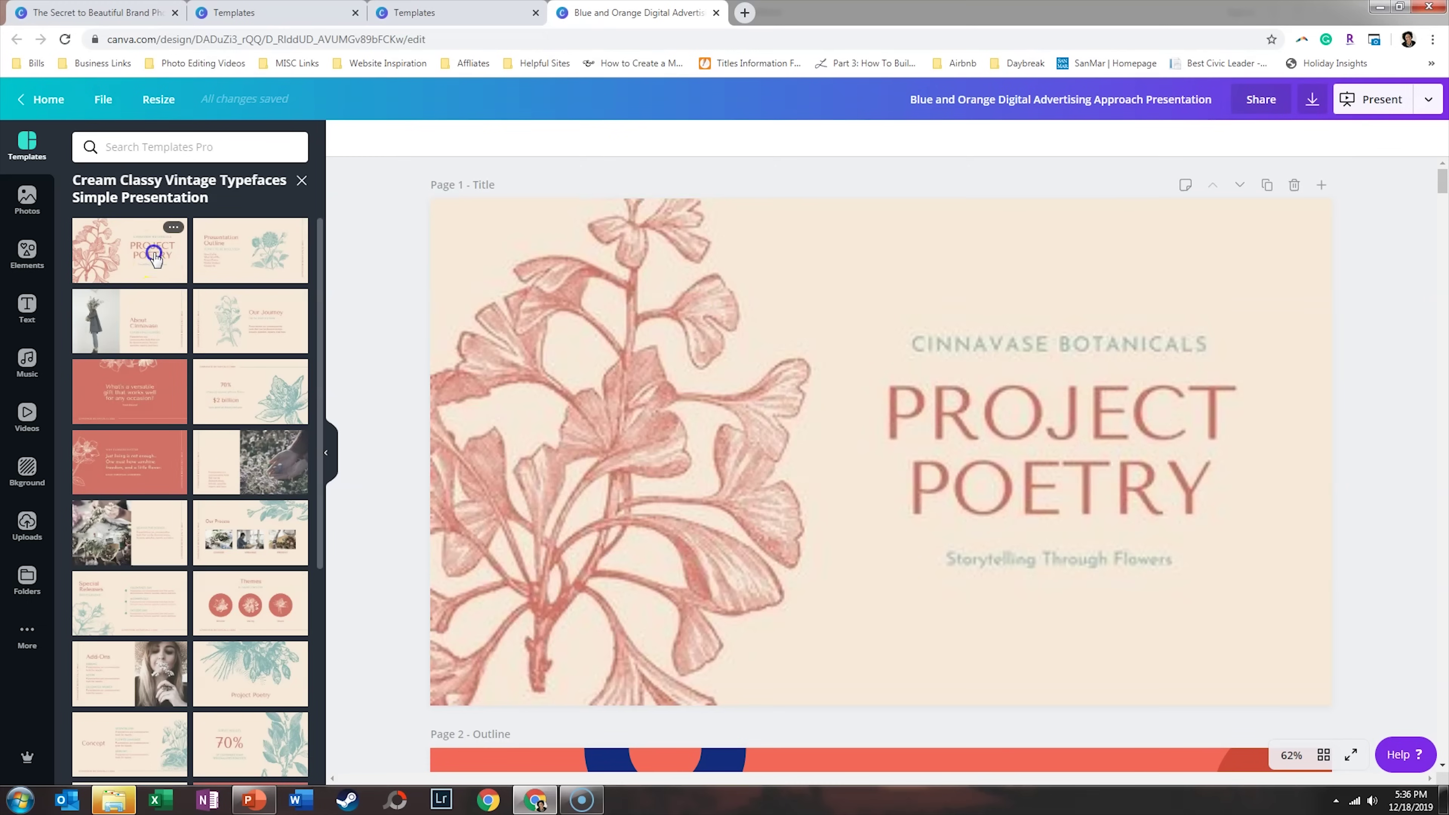
{"action": "left_click", "coordinate": [263, 267]}
{"action": "left_click", "coordinate": [150, 340]}
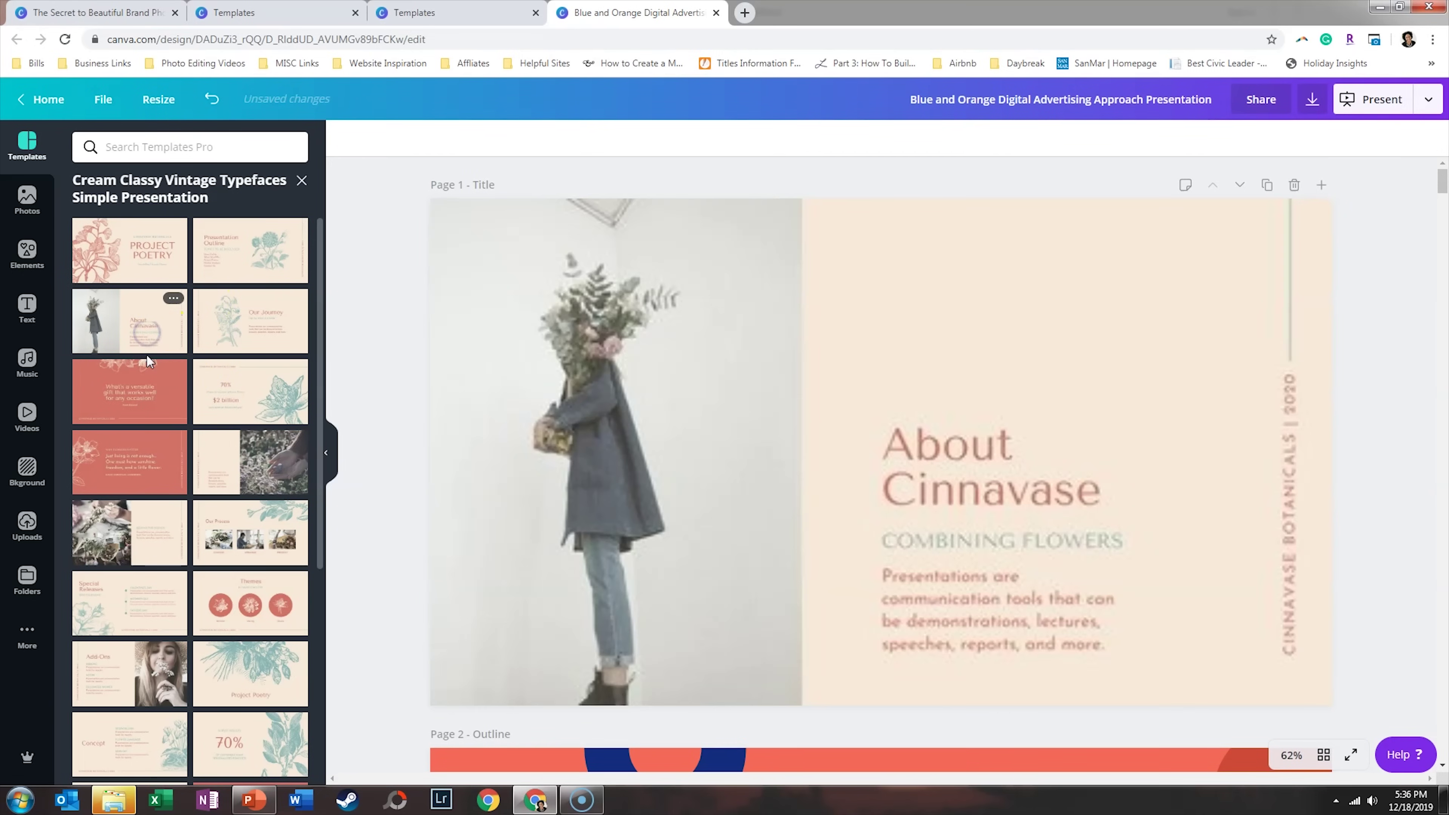
{"action": "left_click", "coordinate": [134, 415]}
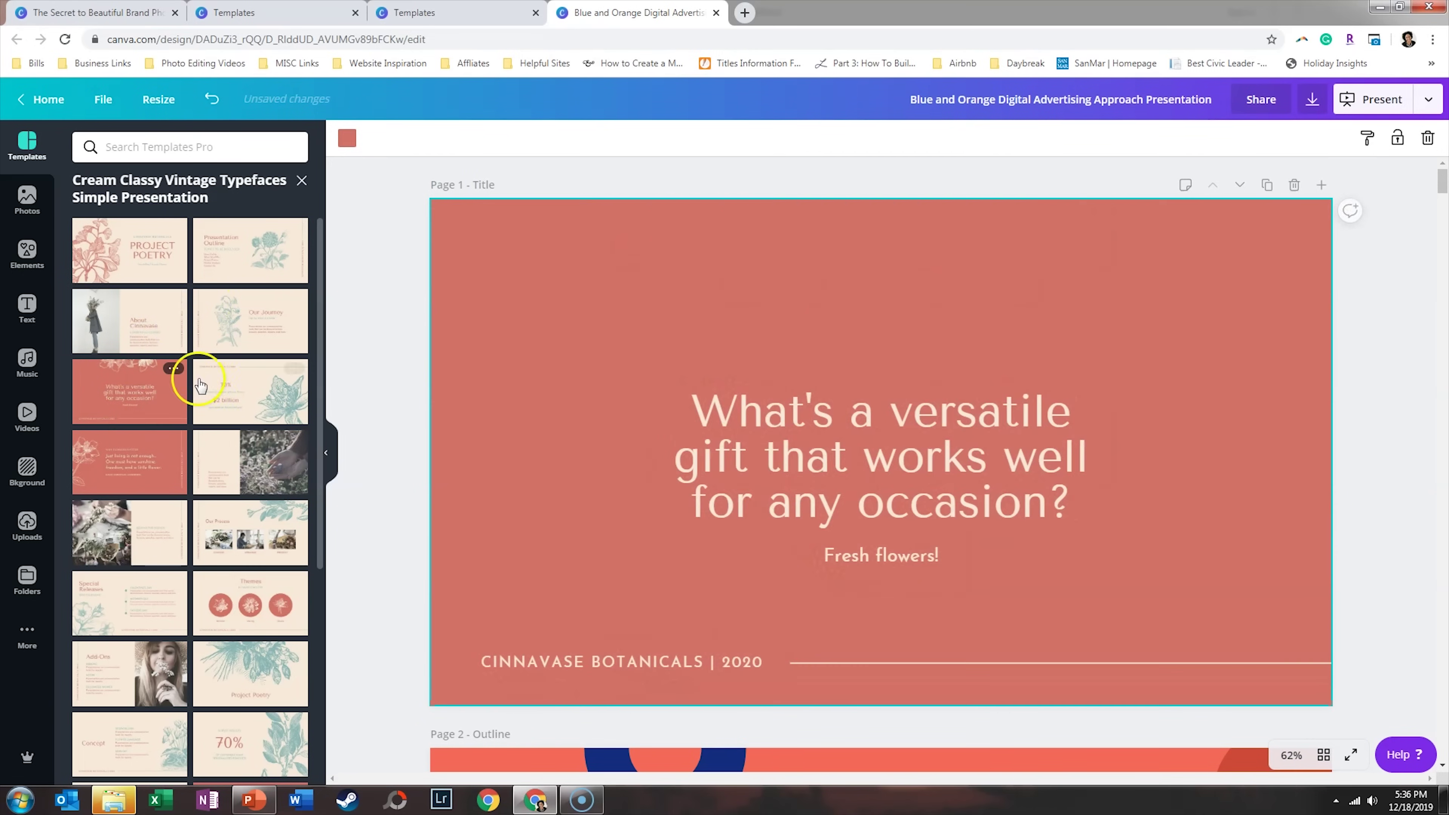
{"action": "left_click", "coordinate": [285, 384]}
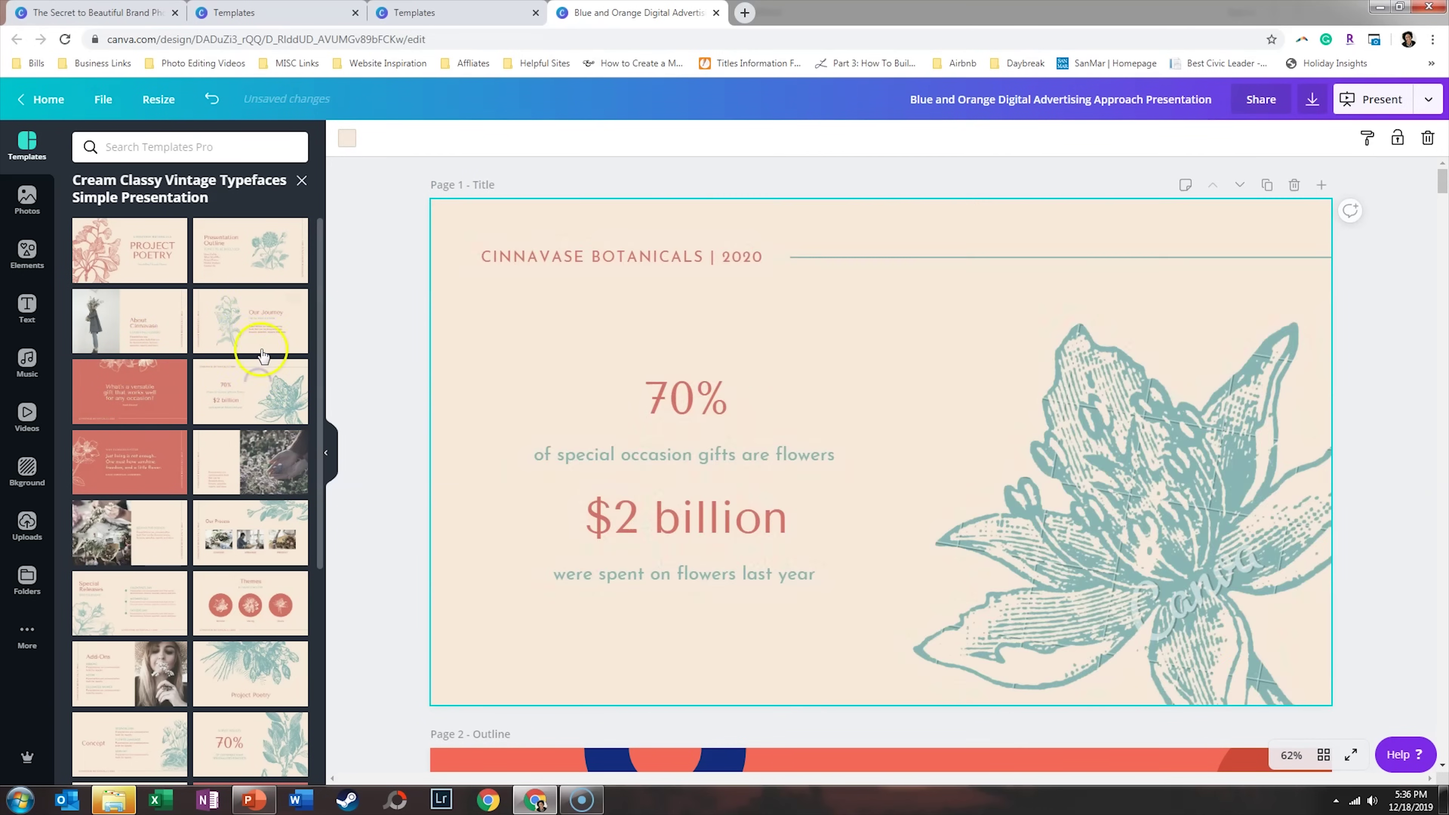
{"action": "left_click", "coordinate": [262, 338]}
{"action": "left_click", "coordinate": [288, 479]}
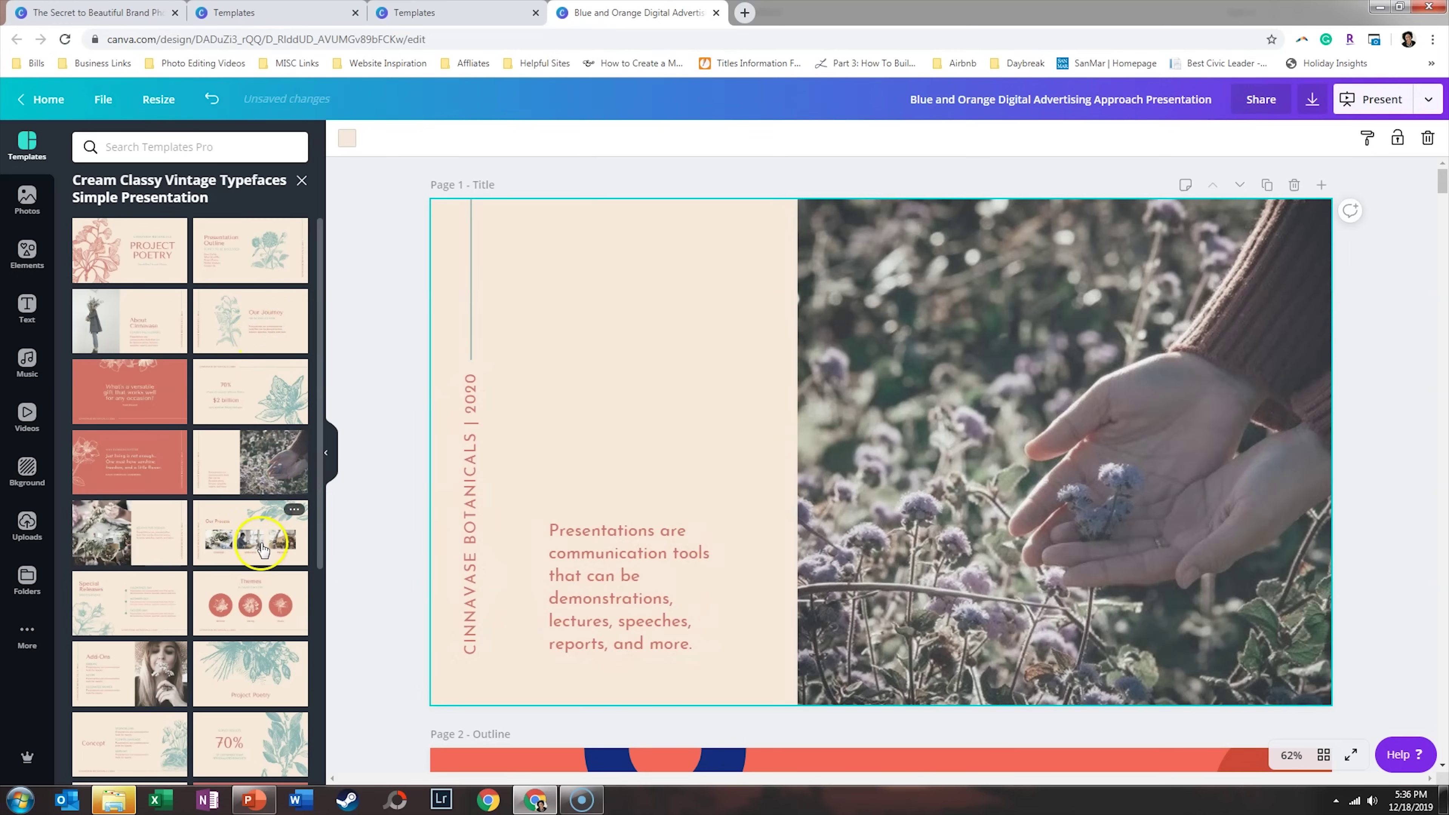
{"action": "left_click", "coordinate": [262, 546]}
{"action": "left_click", "coordinate": [130, 534]}
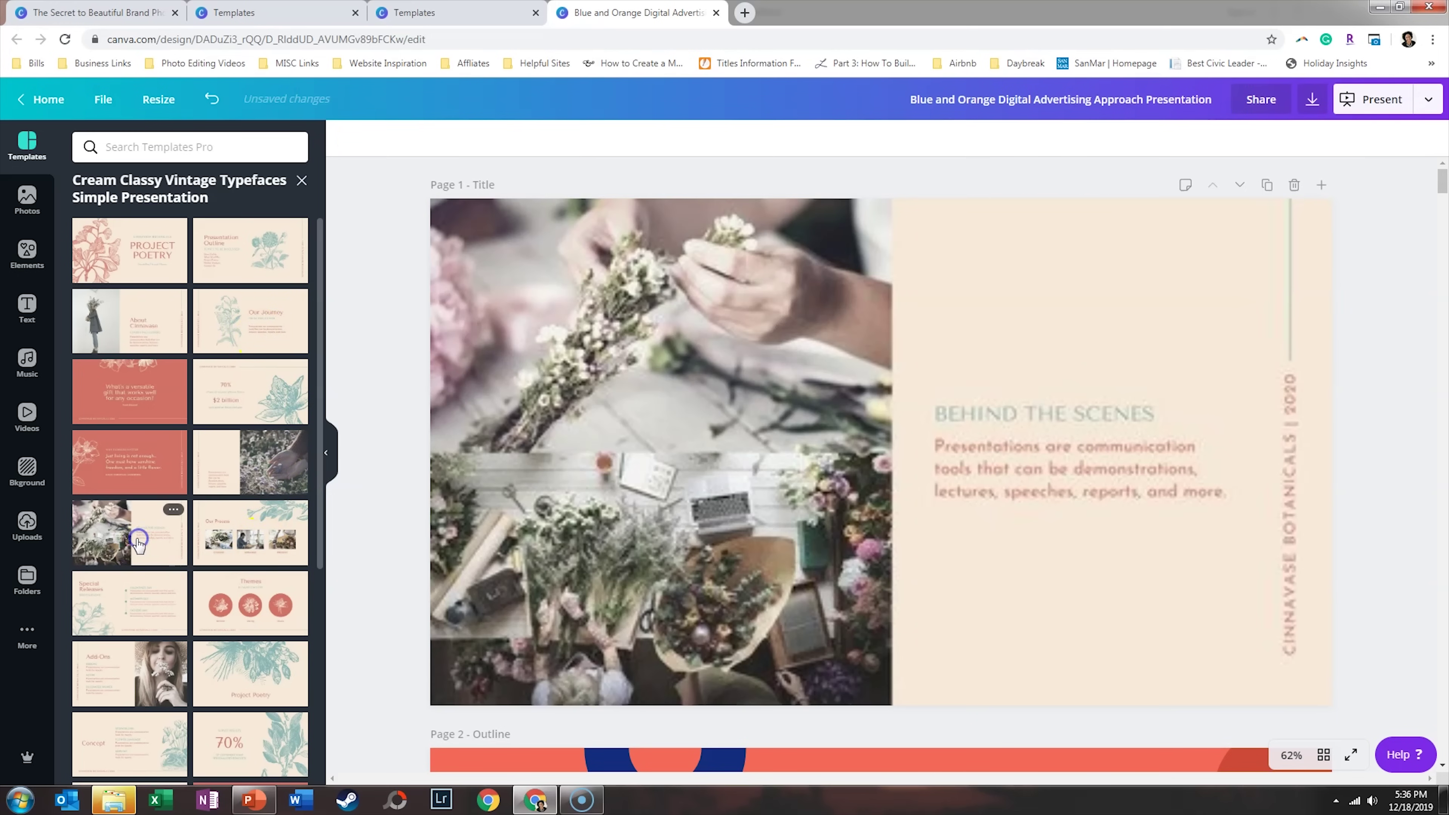
{"action": "left_click", "coordinate": [136, 615]}
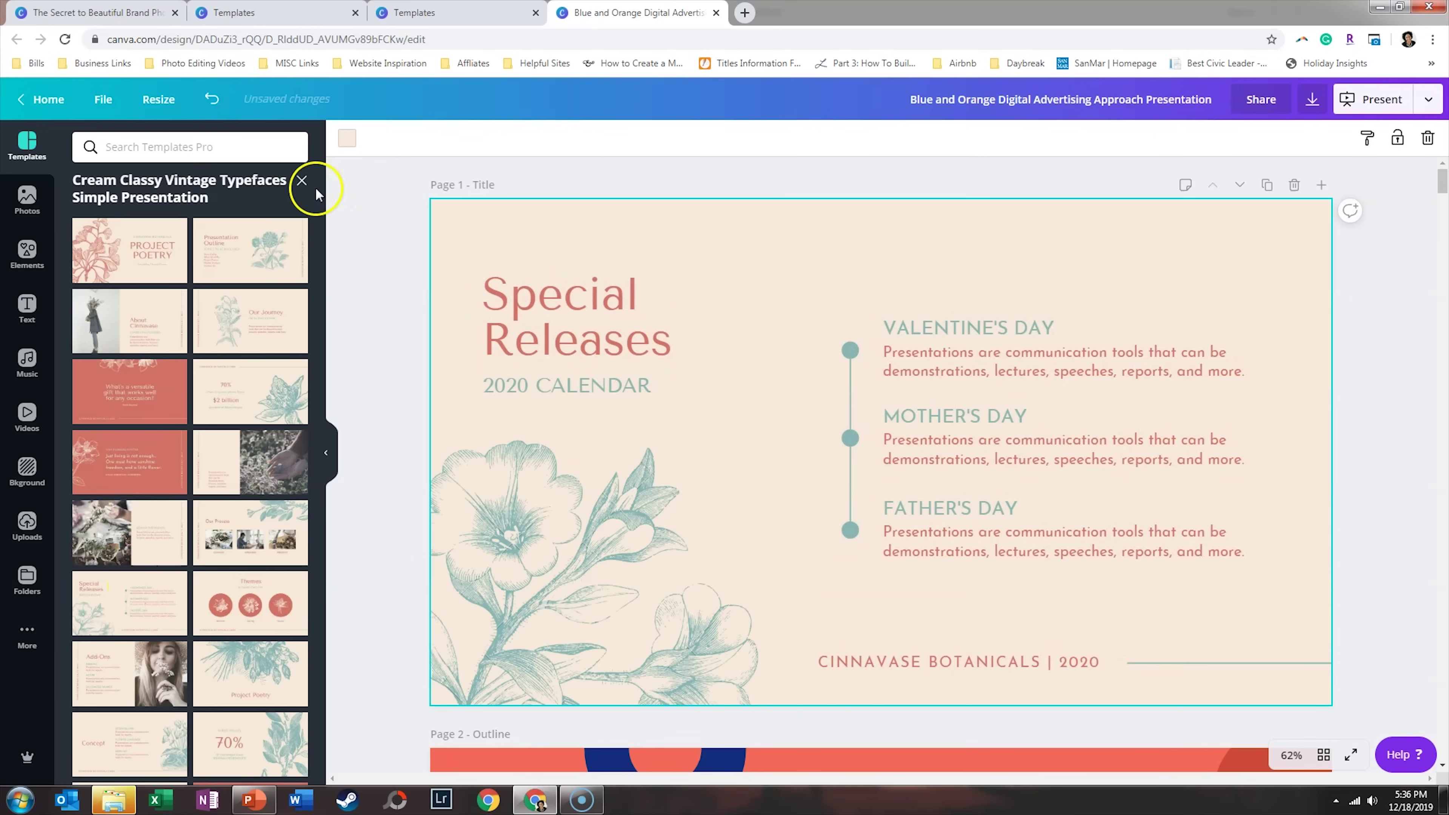
- Close the vintage page set and scroll down the full template list
{"action": "left_click", "coordinate": [301, 181]}
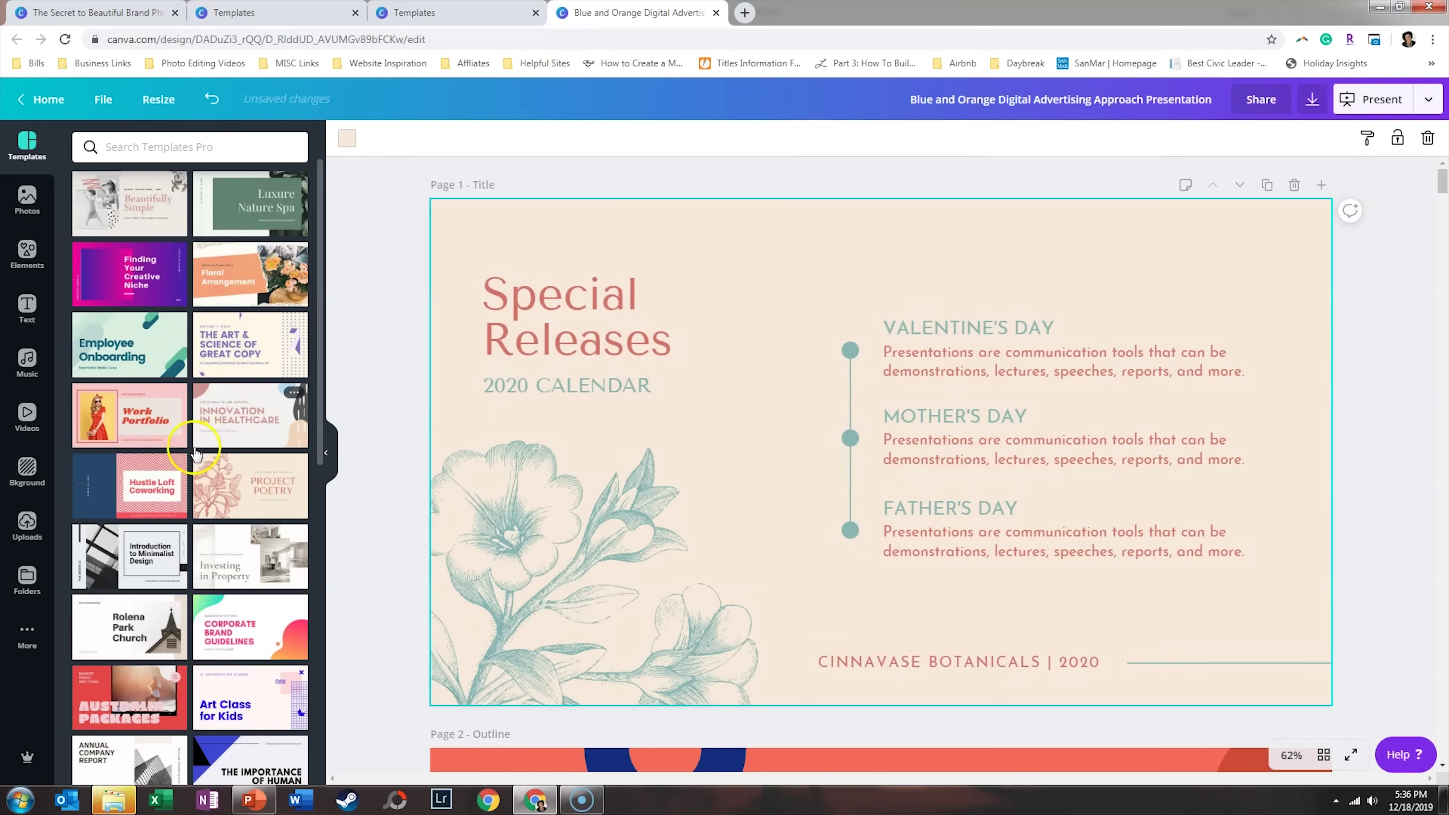
{"action": "left_click", "coordinate": [105, 335]}
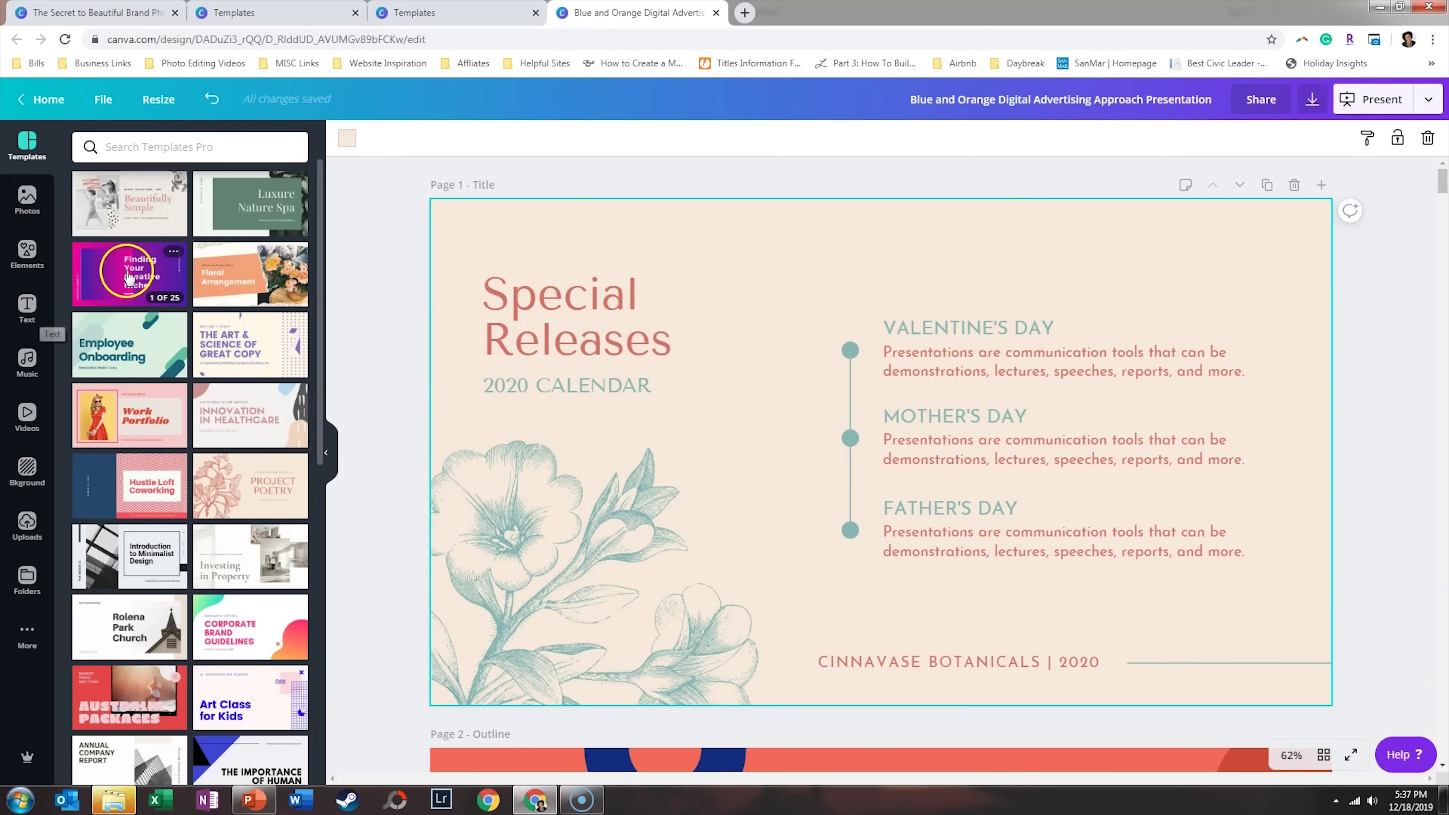
{"action": "scroll", "coordinate": [273, 483], "scroll_direction": "down", "scroll_amount": 1}
{"action": "scroll", "coordinate": [273, 482], "scroll_direction": "down", "scroll_amount": 15}
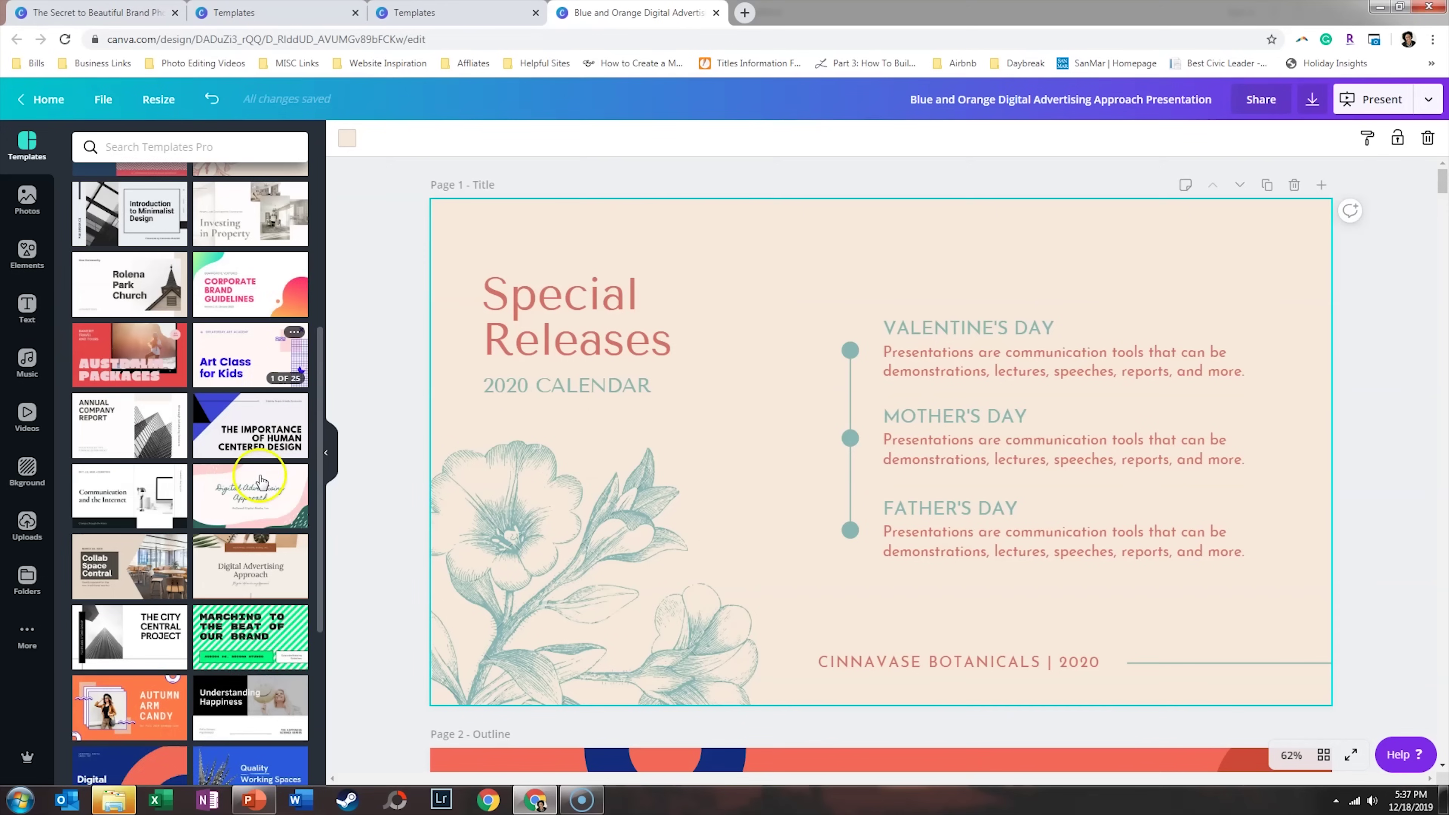
{"action": "scroll", "coordinate": [259, 482], "scroll_direction": "down", "scroll_amount": 15}
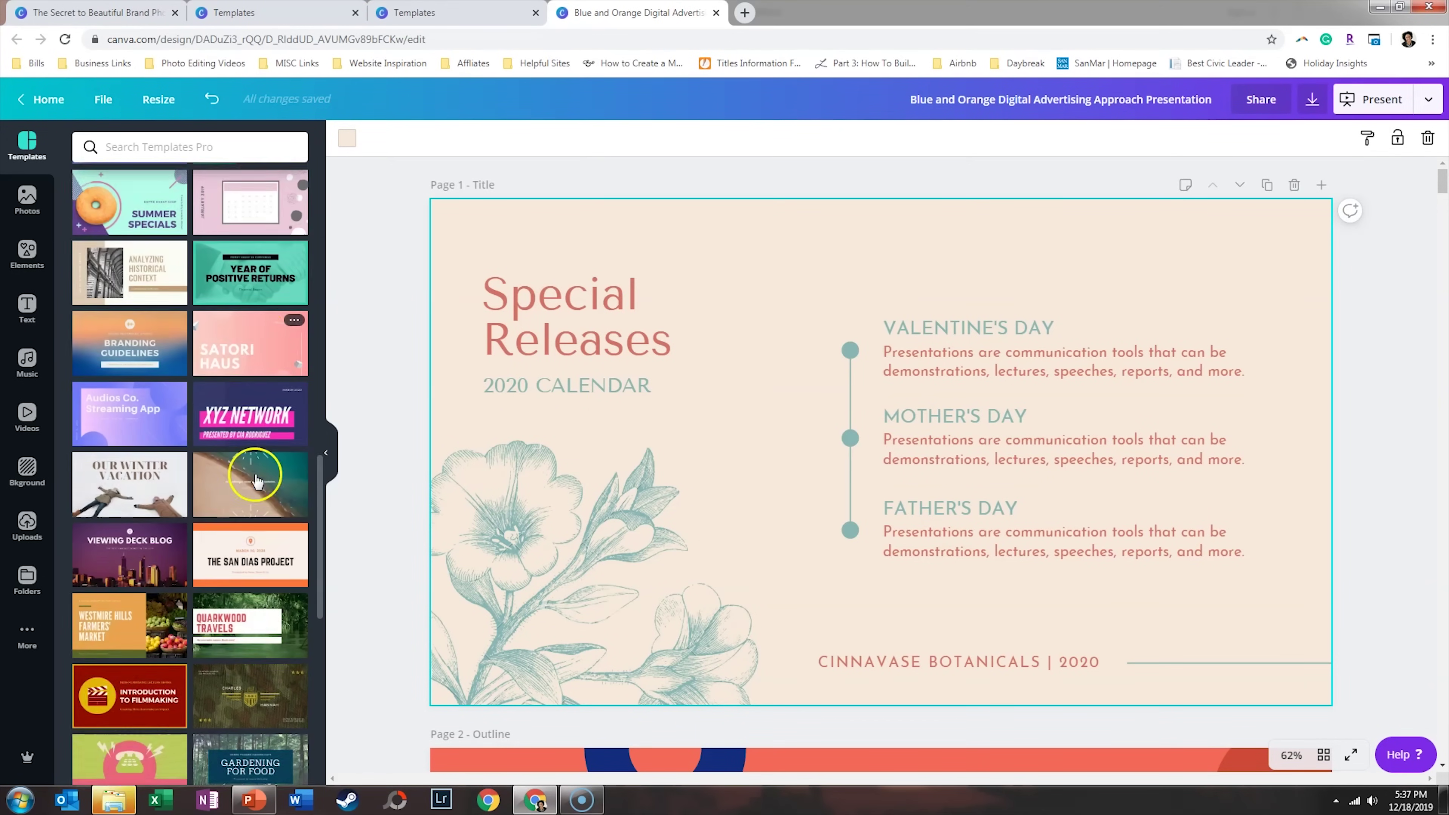
{"action": "scroll", "coordinate": [254, 481], "scroll_direction": "down", "scroll_amount": 8}
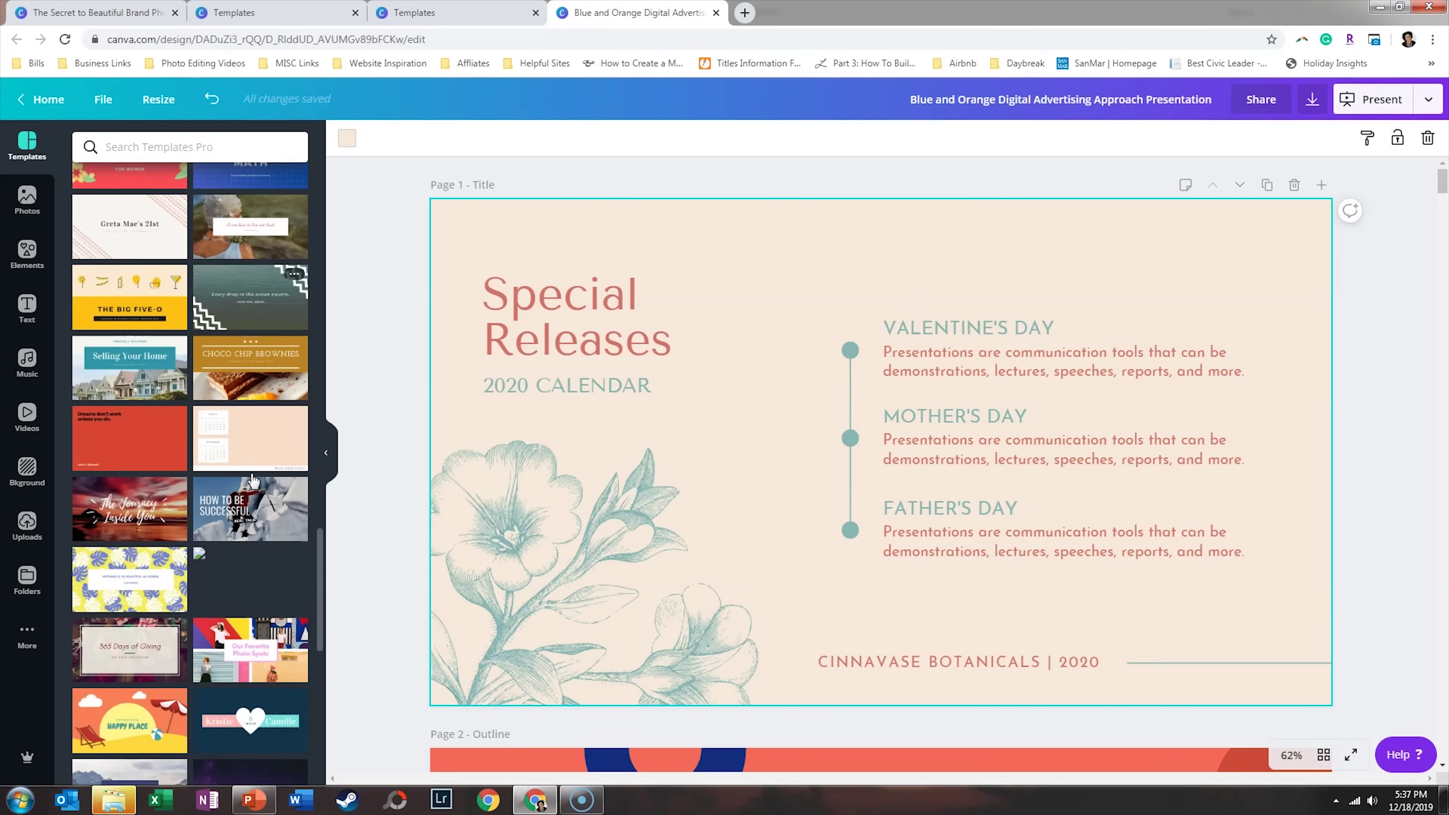
{"action": "left_click", "coordinate": [233, 460]}
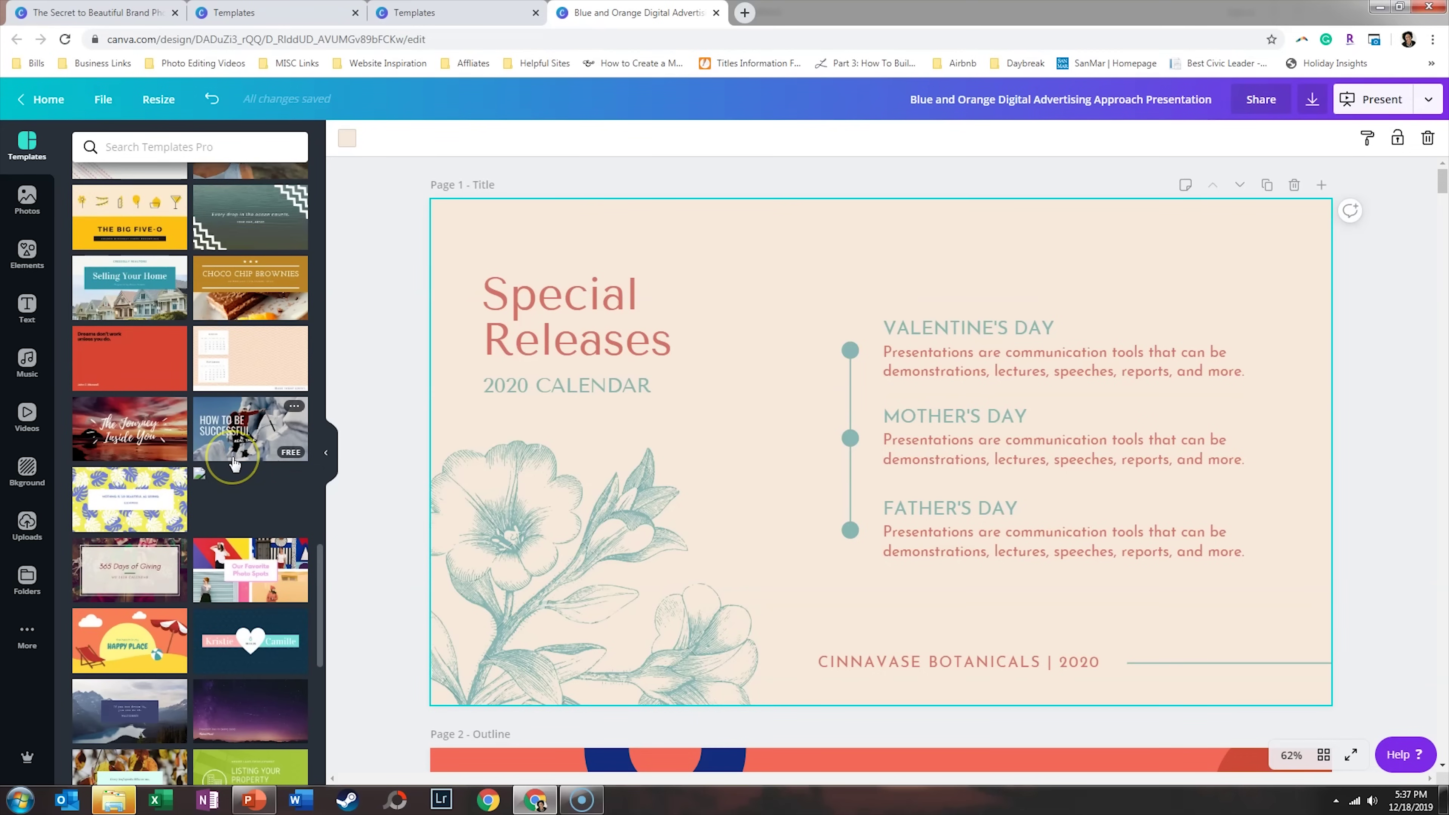
- Open the Selling Your Home set and try its layouts, title through agent profile
{"action": "left_click", "coordinate": [144, 294]}
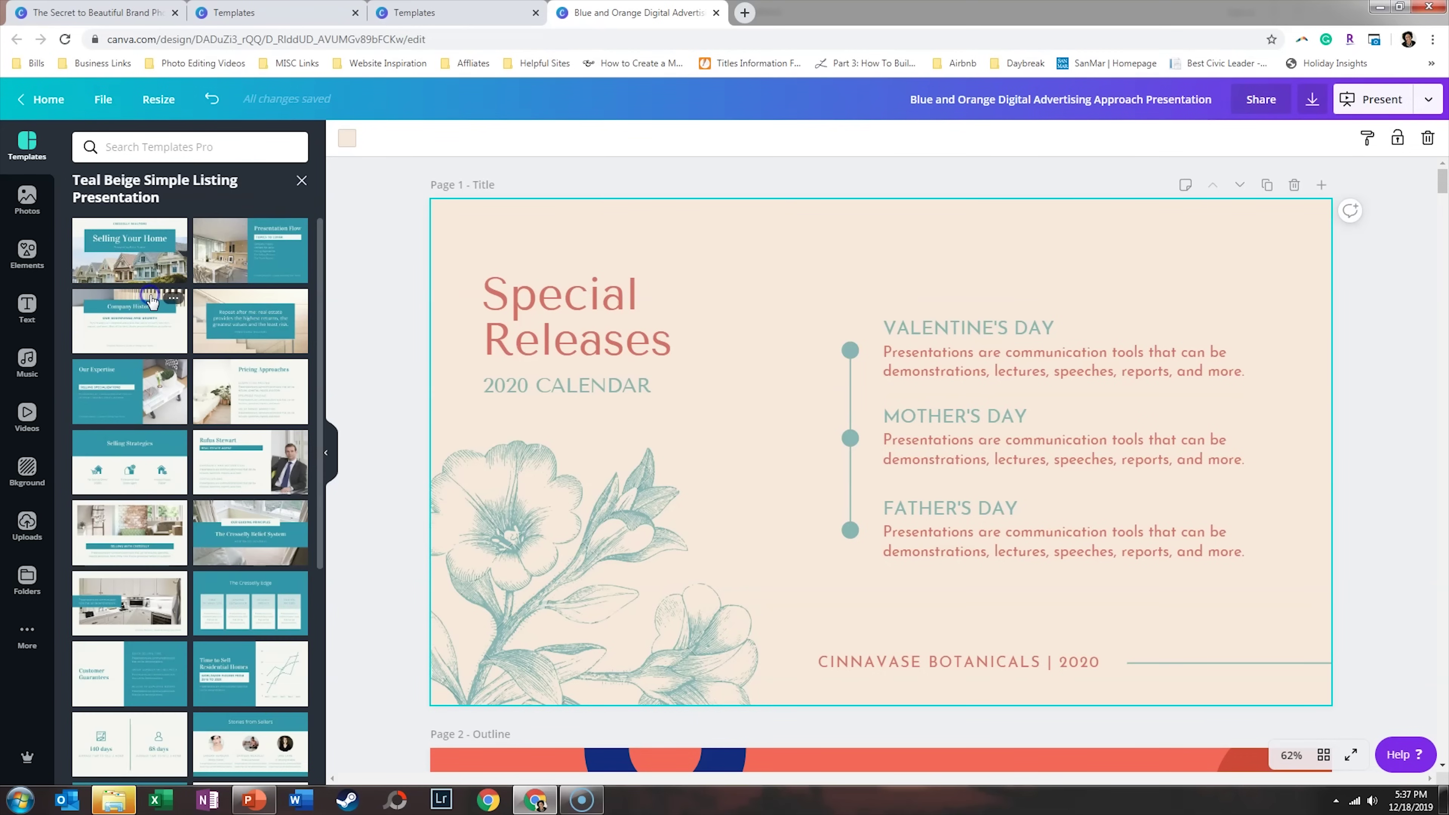
{"action": "left_click", "coordinate": [141, 262]}
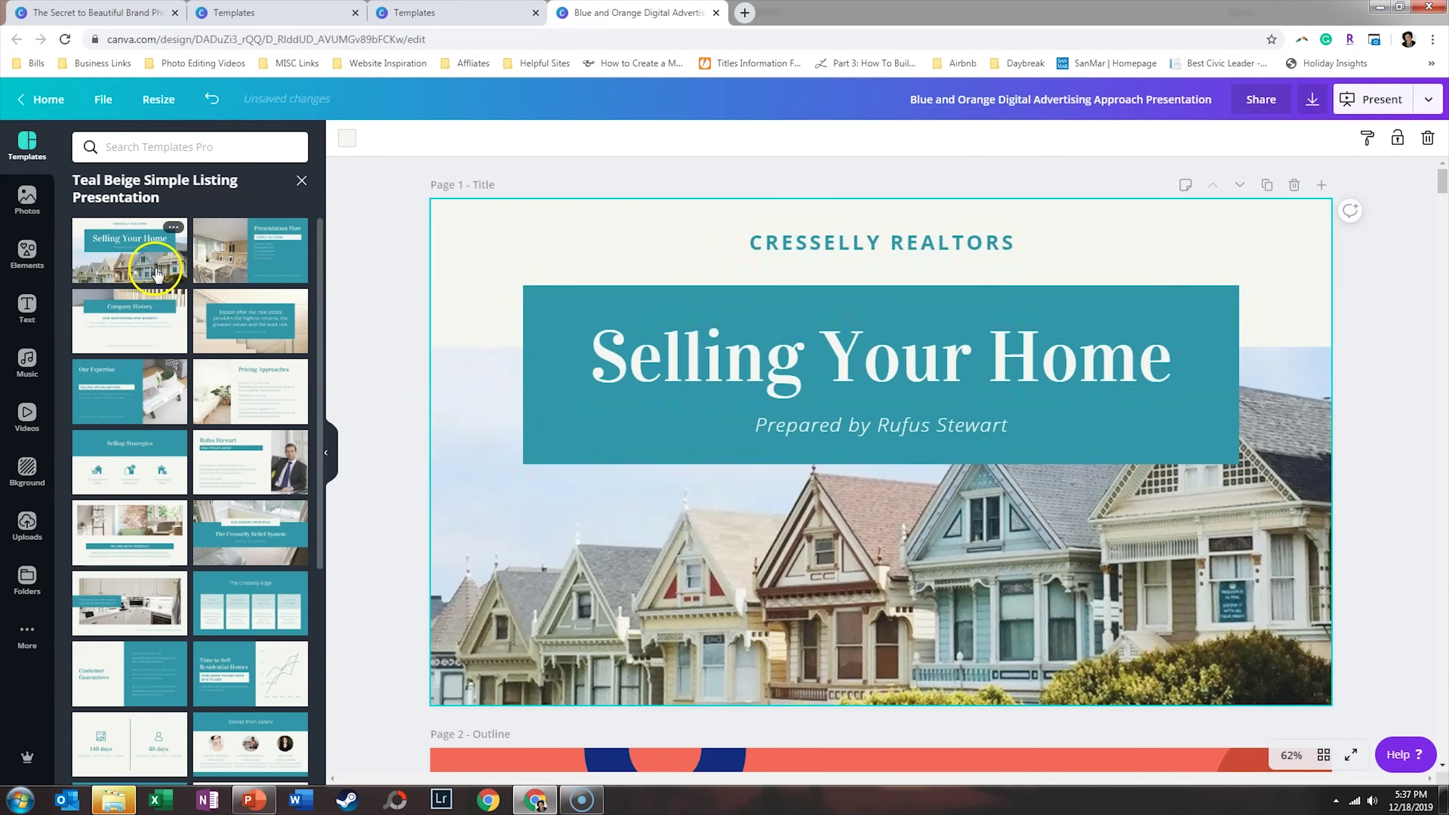
{"action": "left_click", "coordinate": [208, 278]}
{"action": "left_click", "coordinate": [131, 331]}
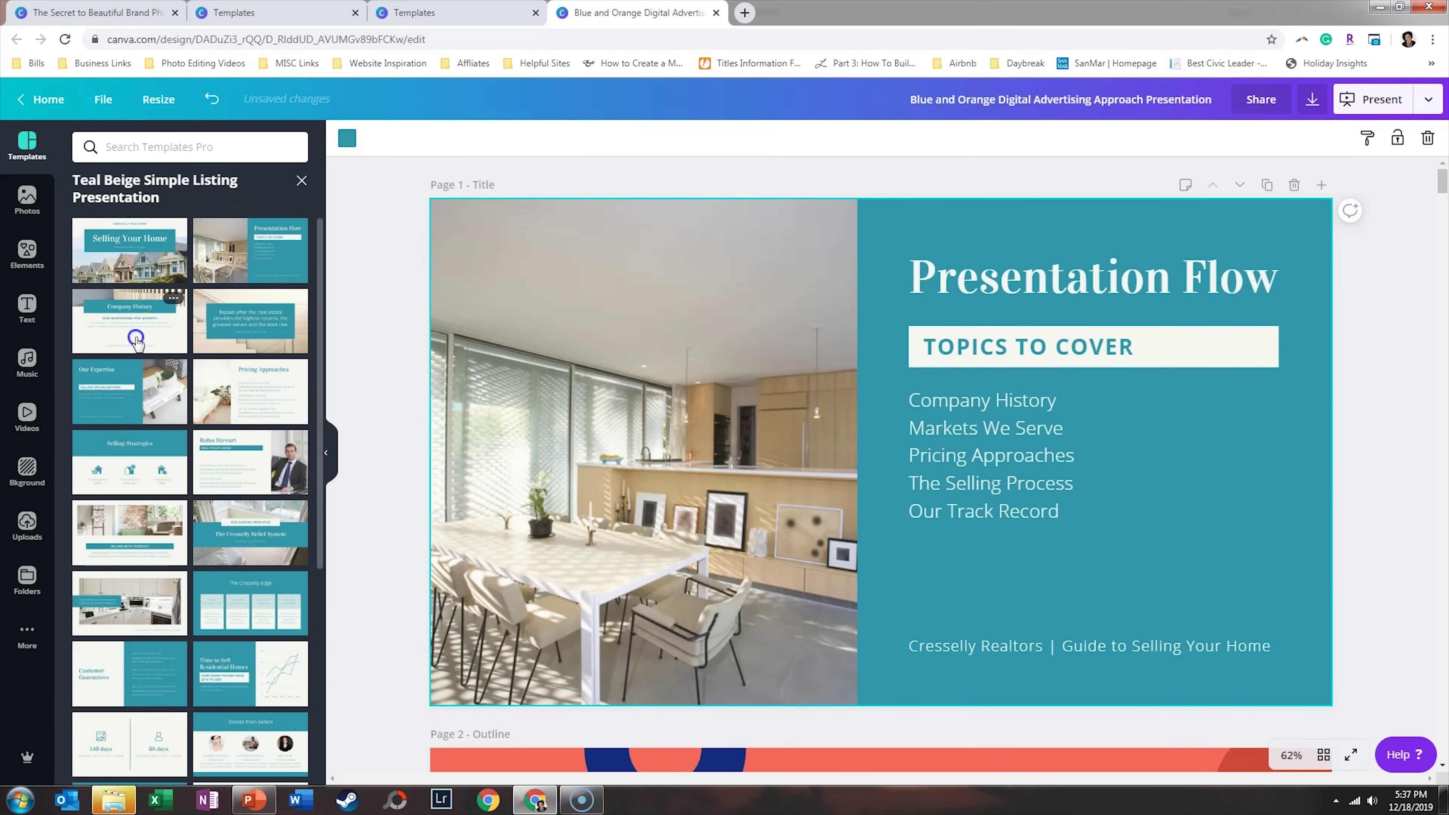
{"action": "left_click", "coordinate": [277, 324]}
{"action": "left_click", "coordinate": [142, 397]}
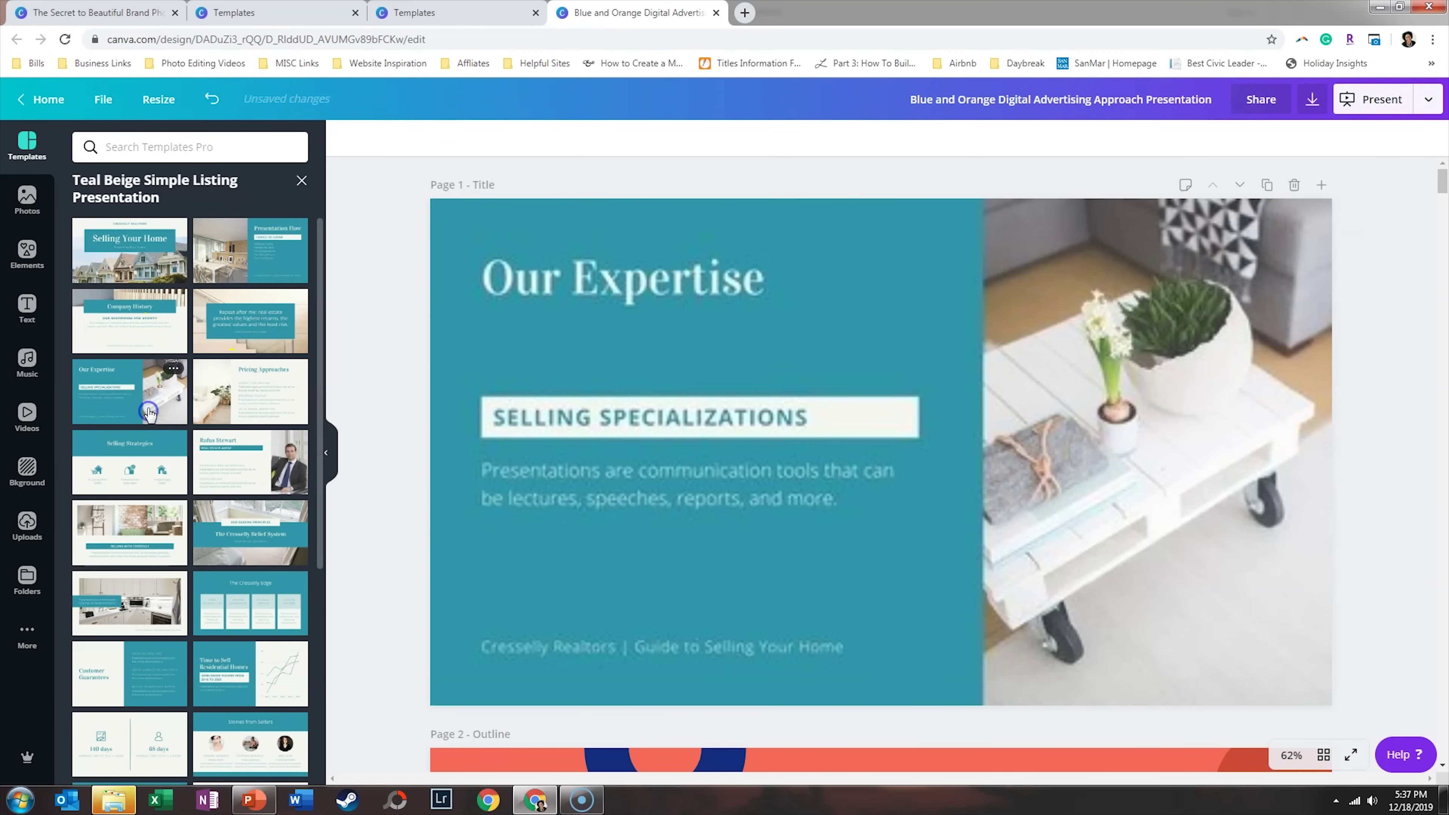
{"action": "left_click", "coordinate": [262, 394]}
{"action": "left_click", "coordinate": [171, 459]}
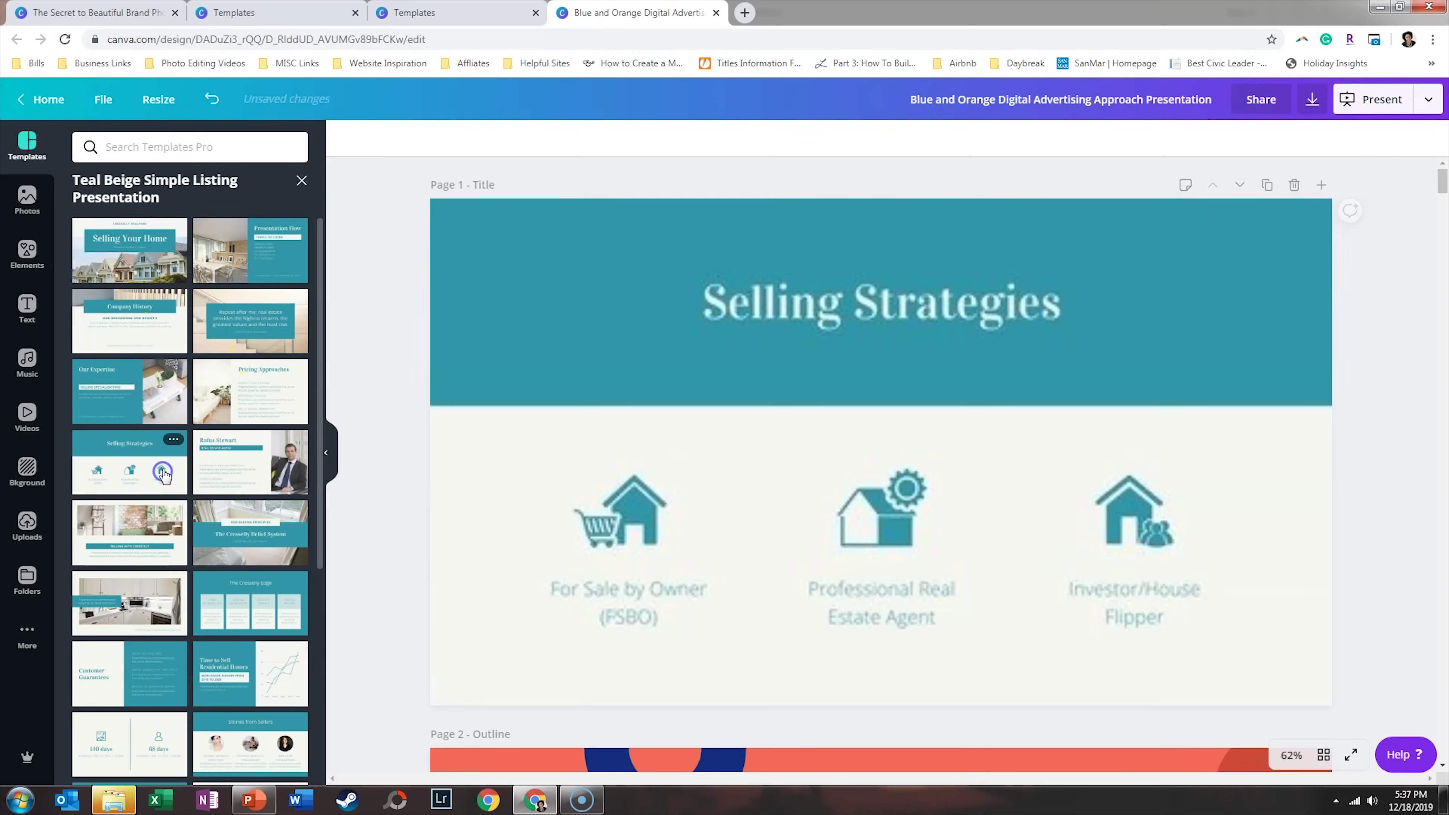
{"action": "left_click", "coordinate": [261, 465]}
- Try the Cresselly, Time to Sell, statistics and Let's Get Social! layouts, ending on Property Selling Timeline
{"action": "left_click", "coordinate": [146, 552]}
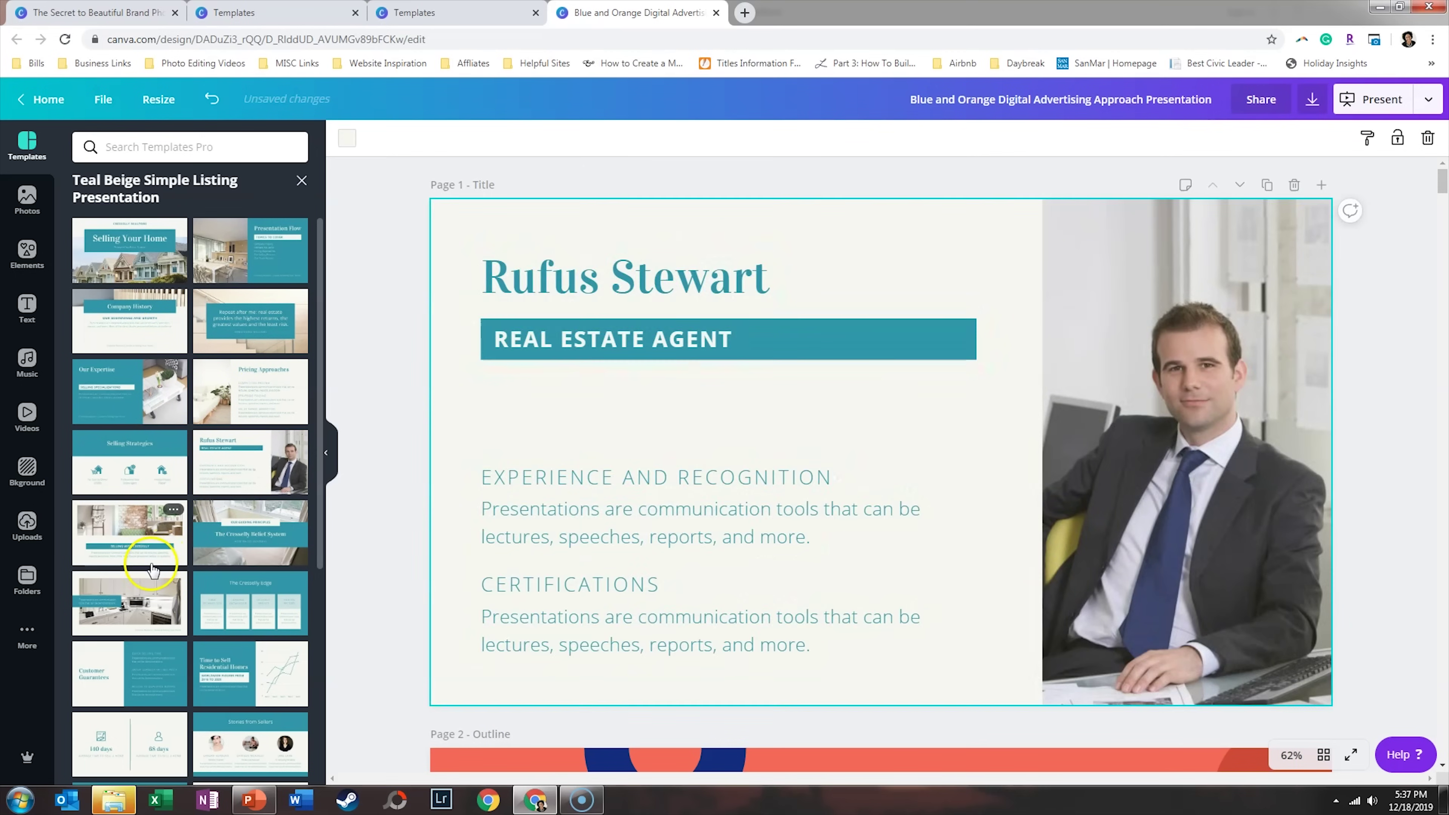
{"action": "left_click", "coordinate": [241, 546]}
{"action": "left_click", "coordinate": [240, 609]}
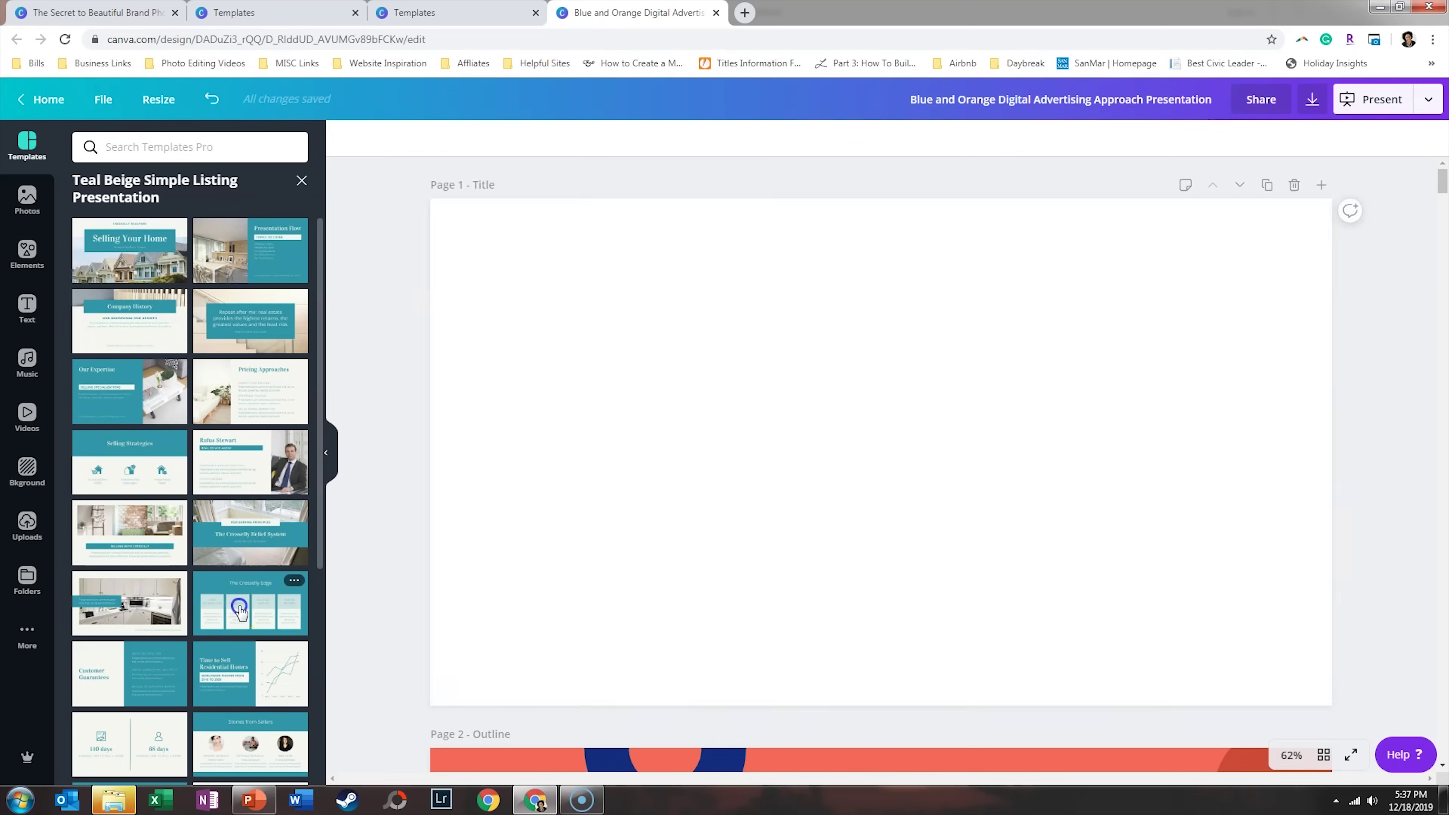
{"action": "left_click", "coordinate": [260, 681]}
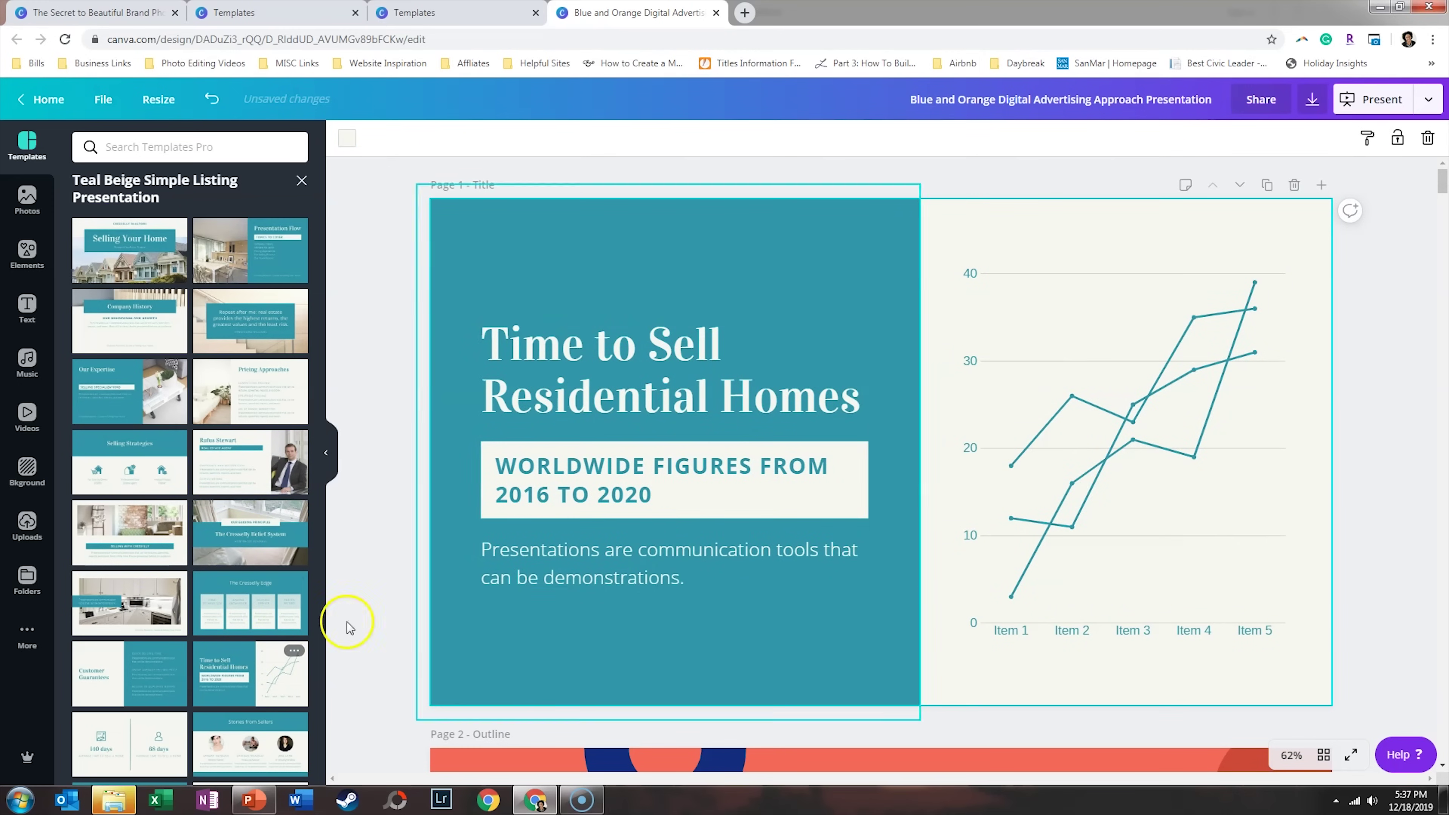
{"action": "scroll", "coordinate": [200, 610], "scroll_direction": "down", "scroll_amount": 6}
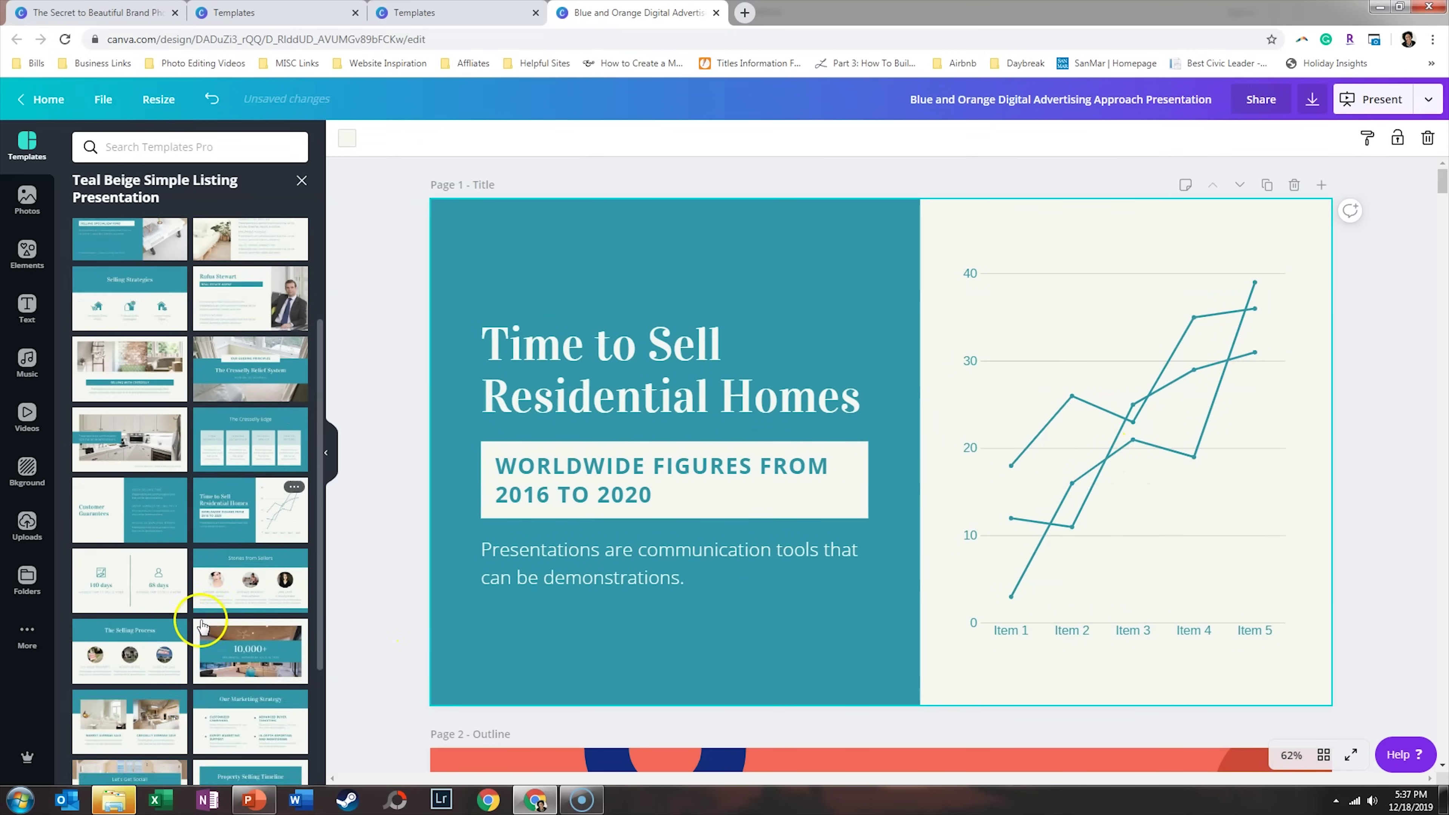
{"action": "left_click", "coordinate": [234, 448]}
{"action": "left_click", "coordinate": [166, 542]}
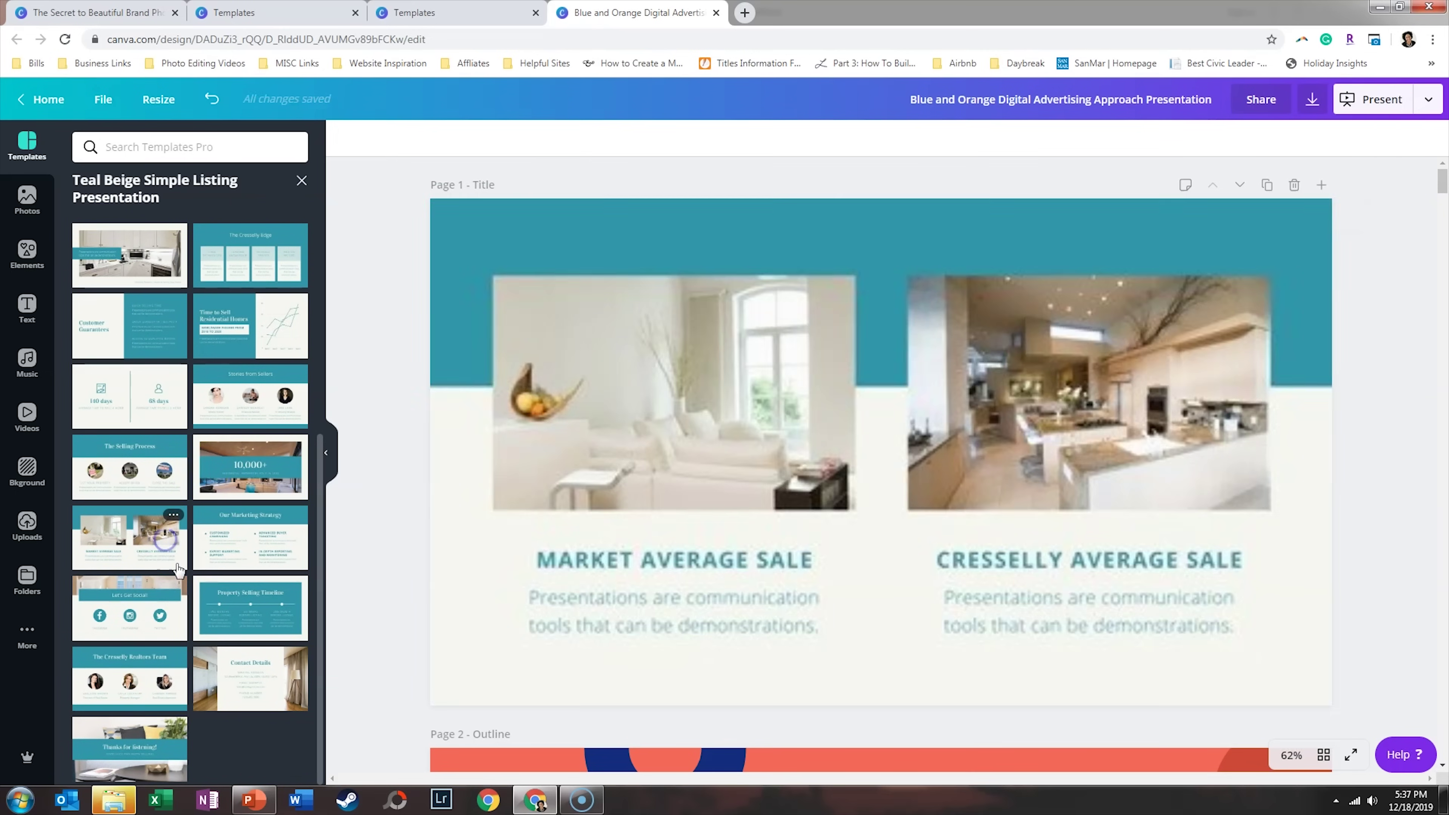
{"action": "left_click", "coordinate": [171, 588]}
{"action": "left_click", "coordinate": [250, 601]}
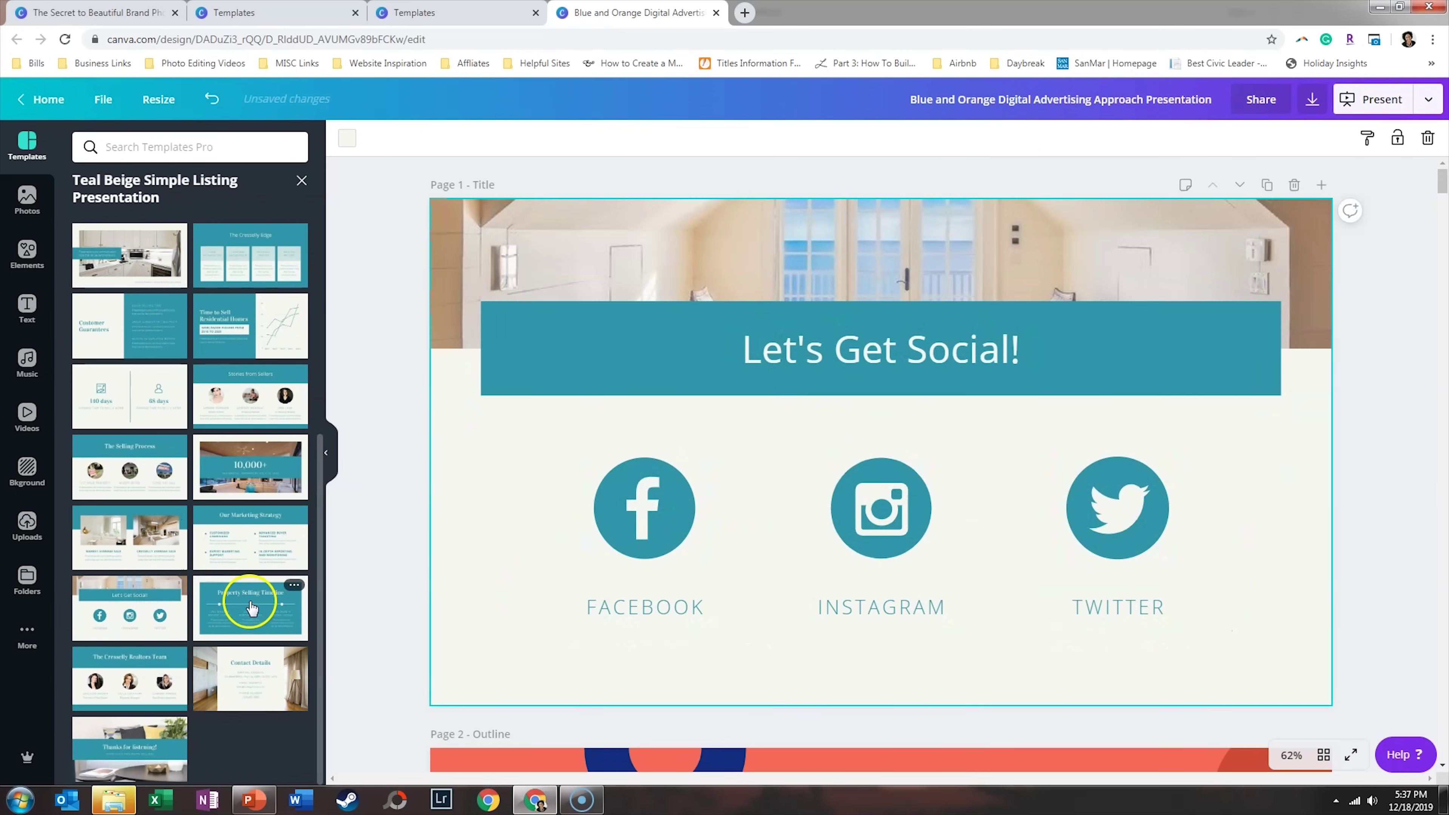
- Exit the Teal Beige set, scroll through all presentation templates, then go to the brand photos webinar design
{"action": "left_click", "coordinate": [302, 182]}
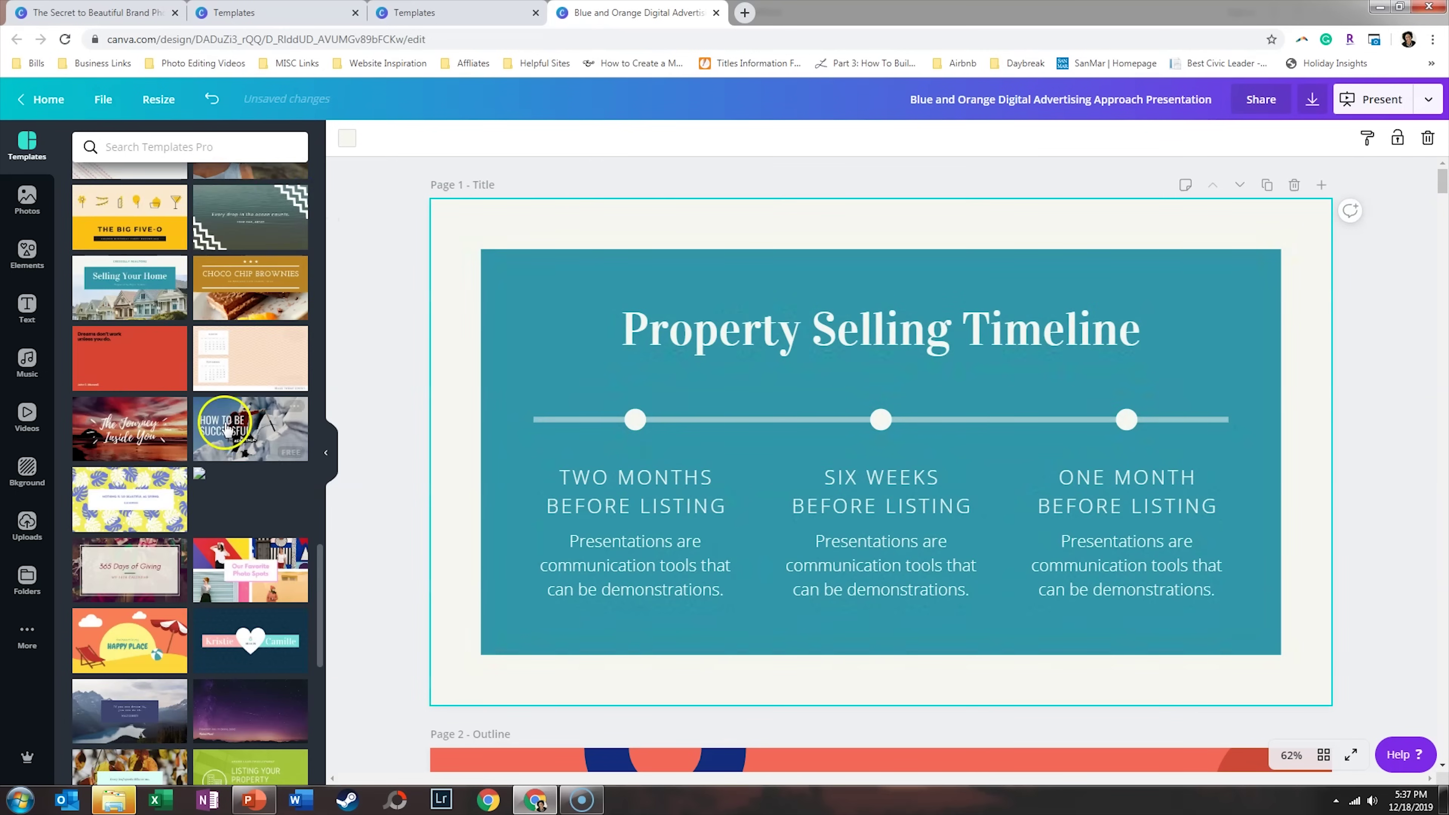
{"action": "scroll", "coordinate": [228, 432], "scroll_direction": "down", "scroll_amount": 15}
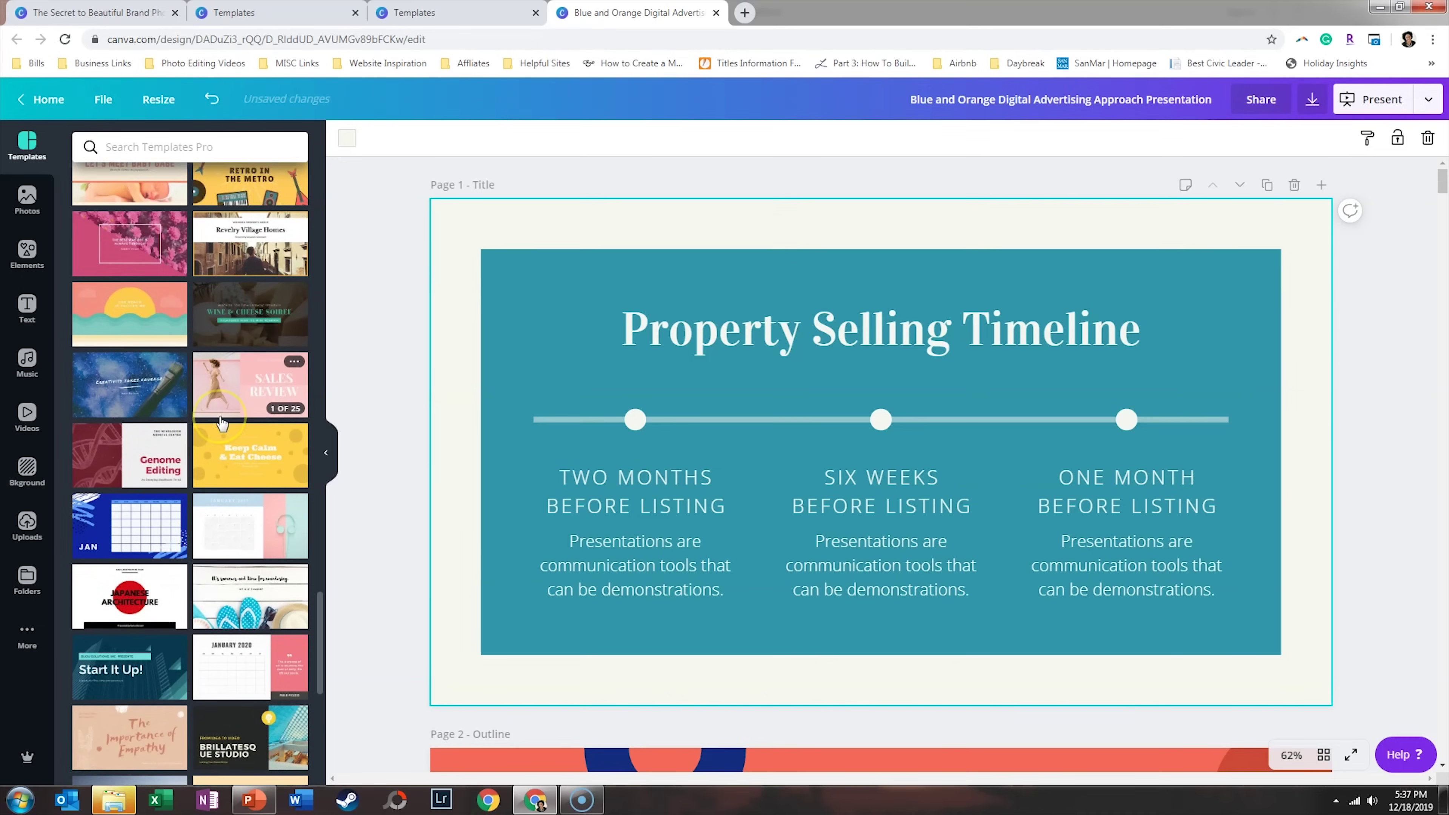
{"action": "scroll", "coordinate": [222, 422], "scroll_direction": "down", "scroll_amount": 7}
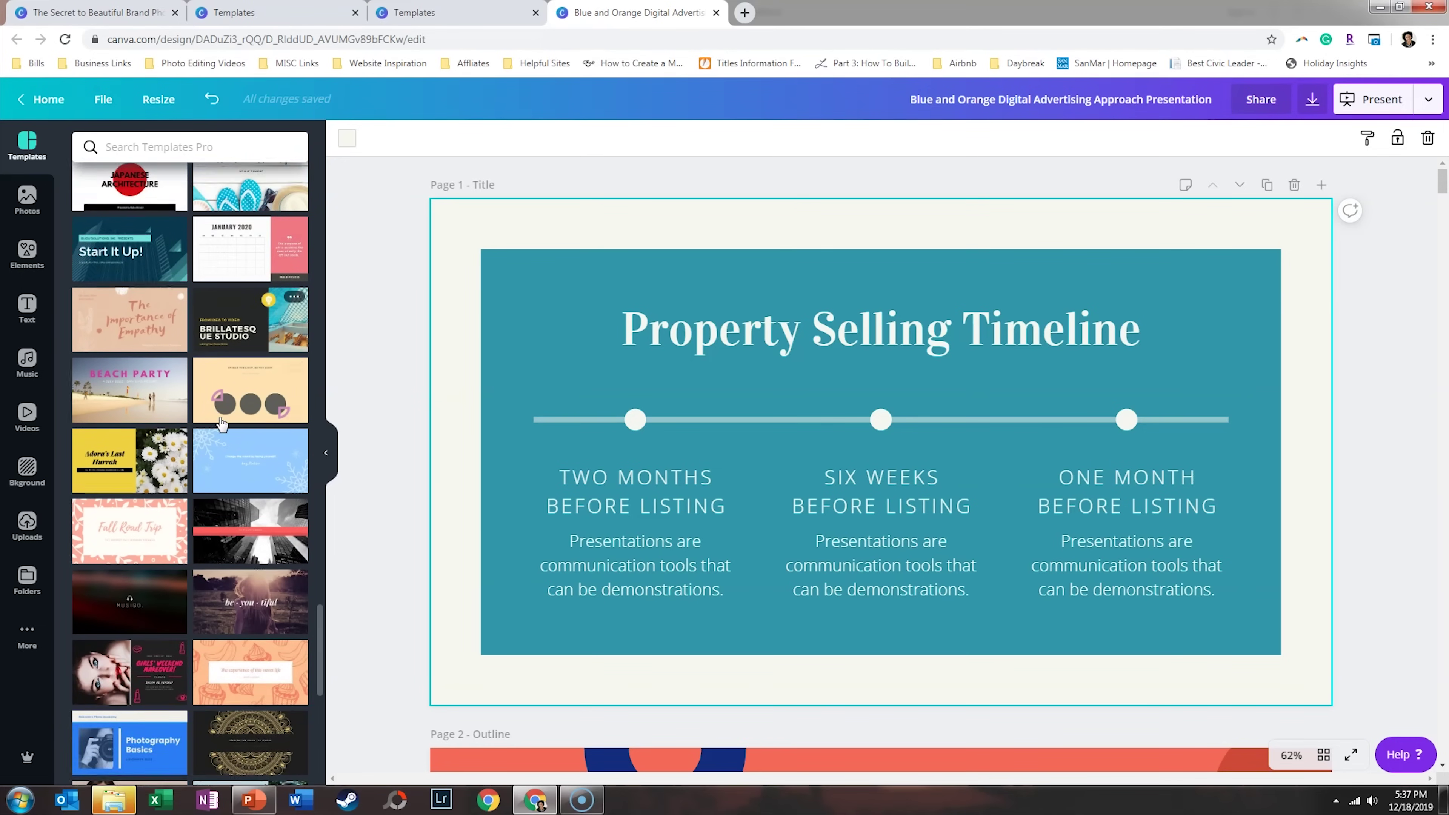
{"action": "scroll", "coordinate": [222, 422], "scroll_direction": "down", "scroll_amount": 20}
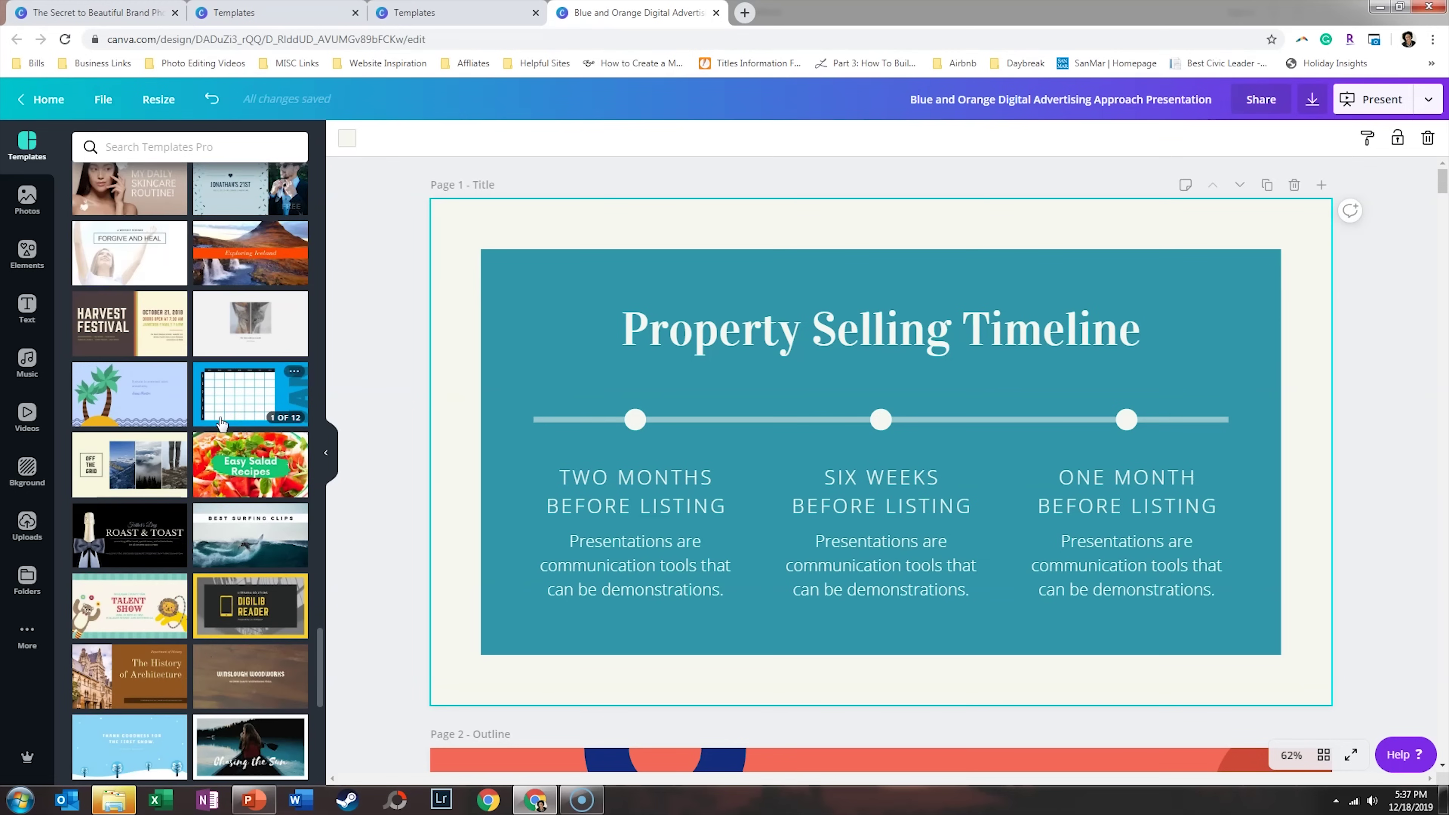
{"action": "scroll", "coordinate": [222, 423], "scroll_direction": "down", "scroll_amount": 8}
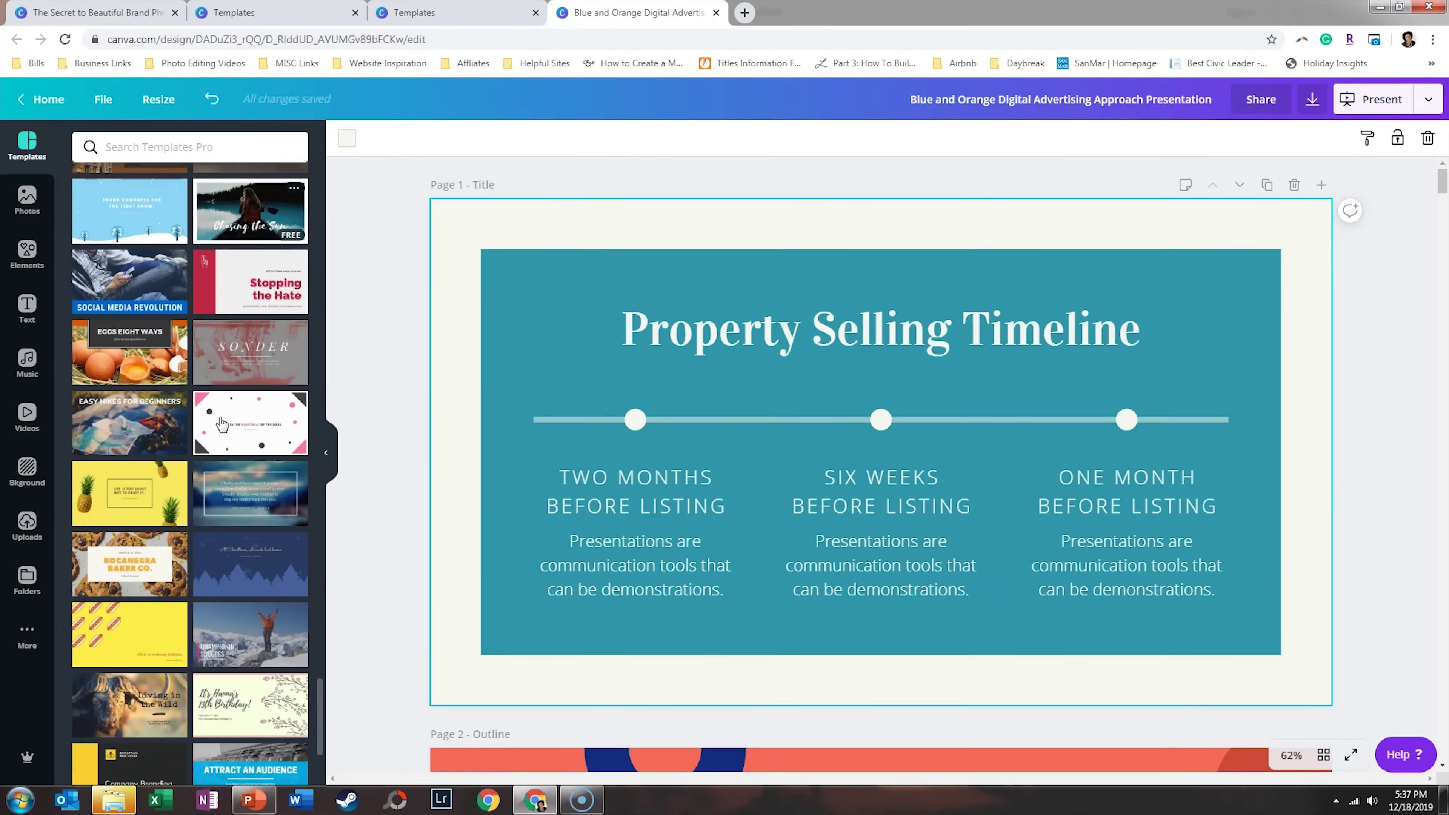
{"action": "scroll", "coordinate": [222, 423], "scroll_direction": "down", "scroll_amount": 7}
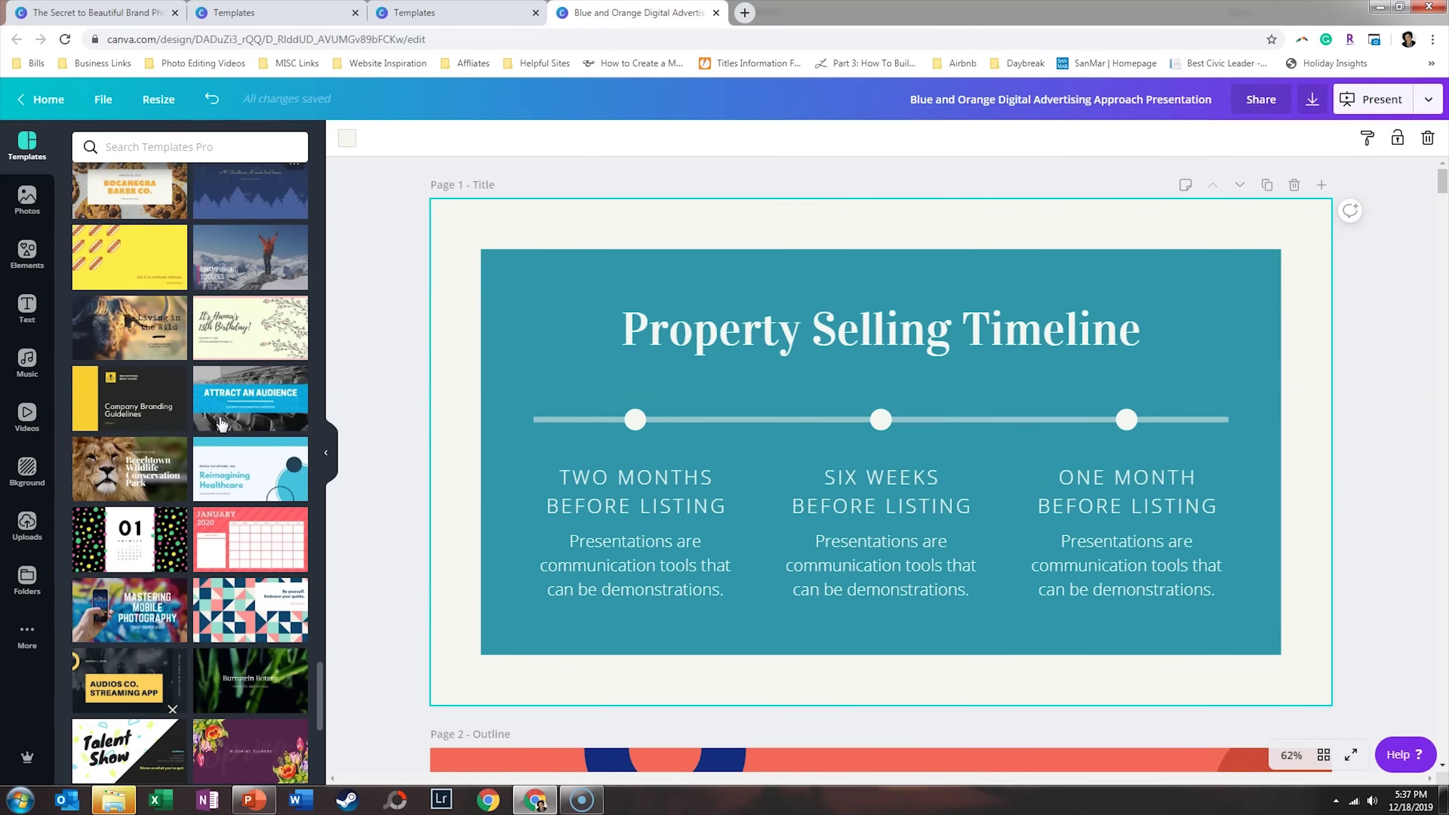
{"action": "scroll", "coordinate": [222, 422], "scroll_direction": "down", "scroll_amount": 10}
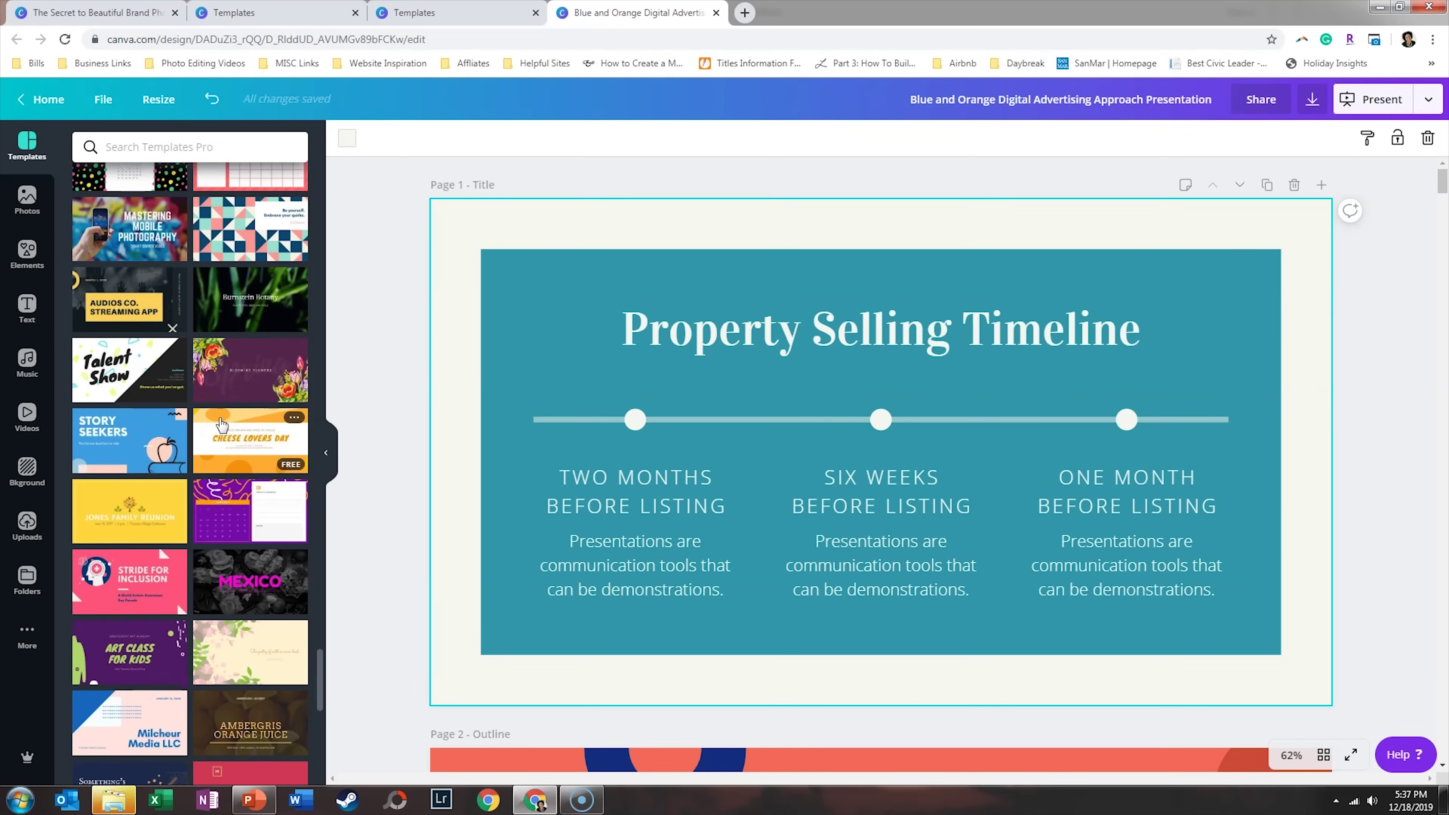
{"action": "scroll", "coordinate": [222, 423], "scroll_direction": "down", "scroll_amount": 8}
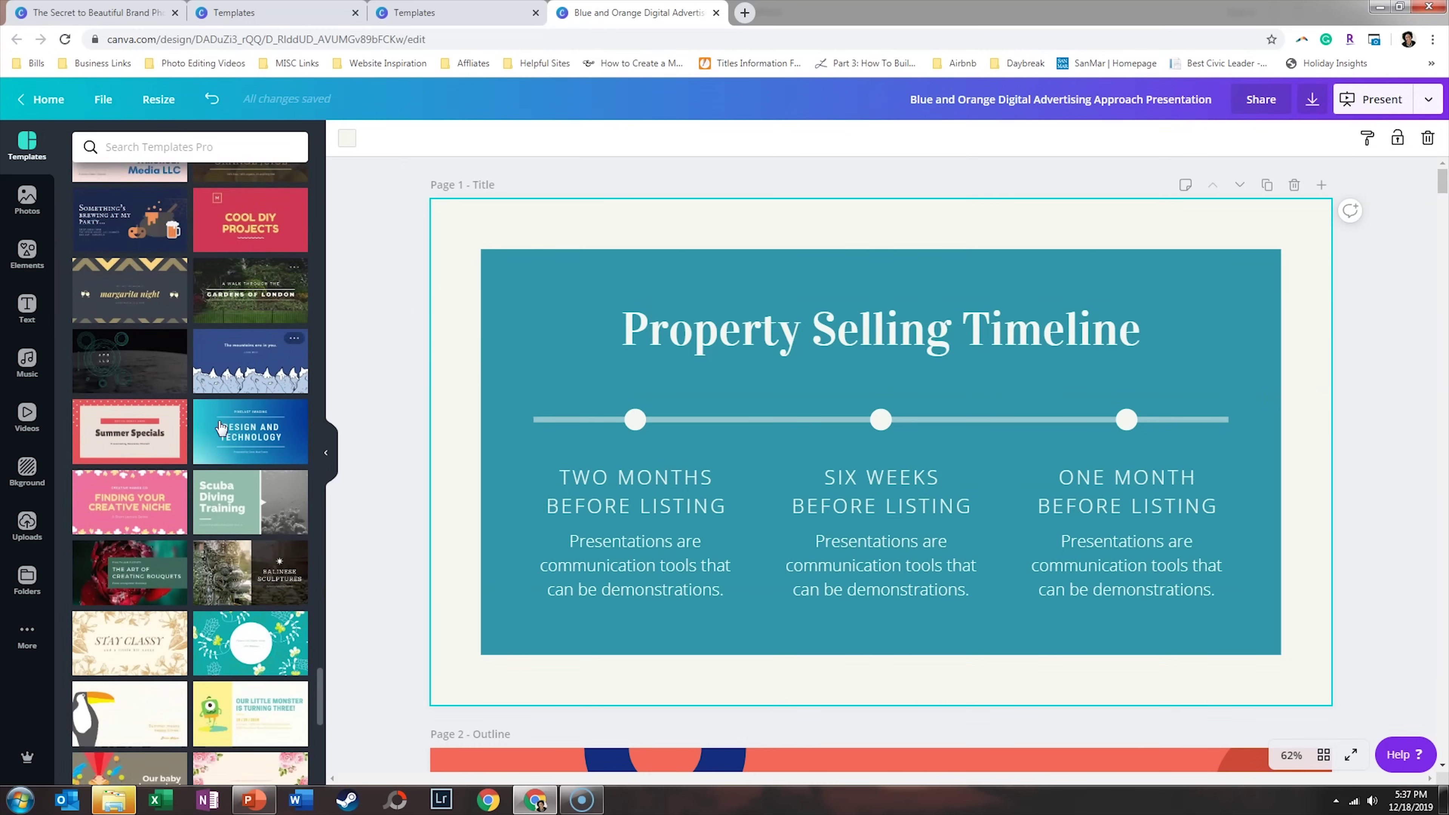
{"action": "scroll", "coordinate": [221, 426], "scroll_direction": "down", "scroll_amount": 6}
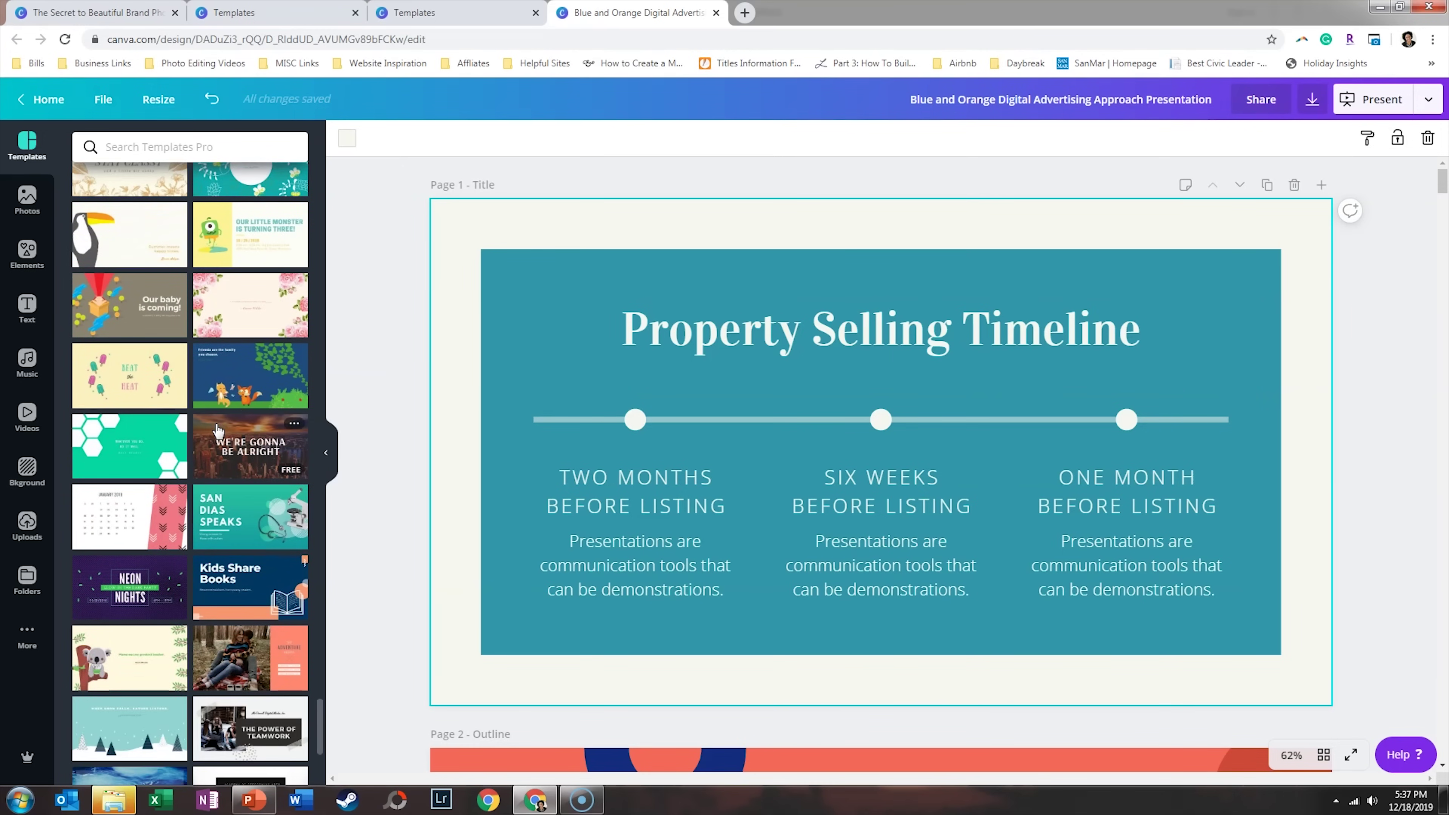
{"action": "left_click", "coordinate": [127, 15]}
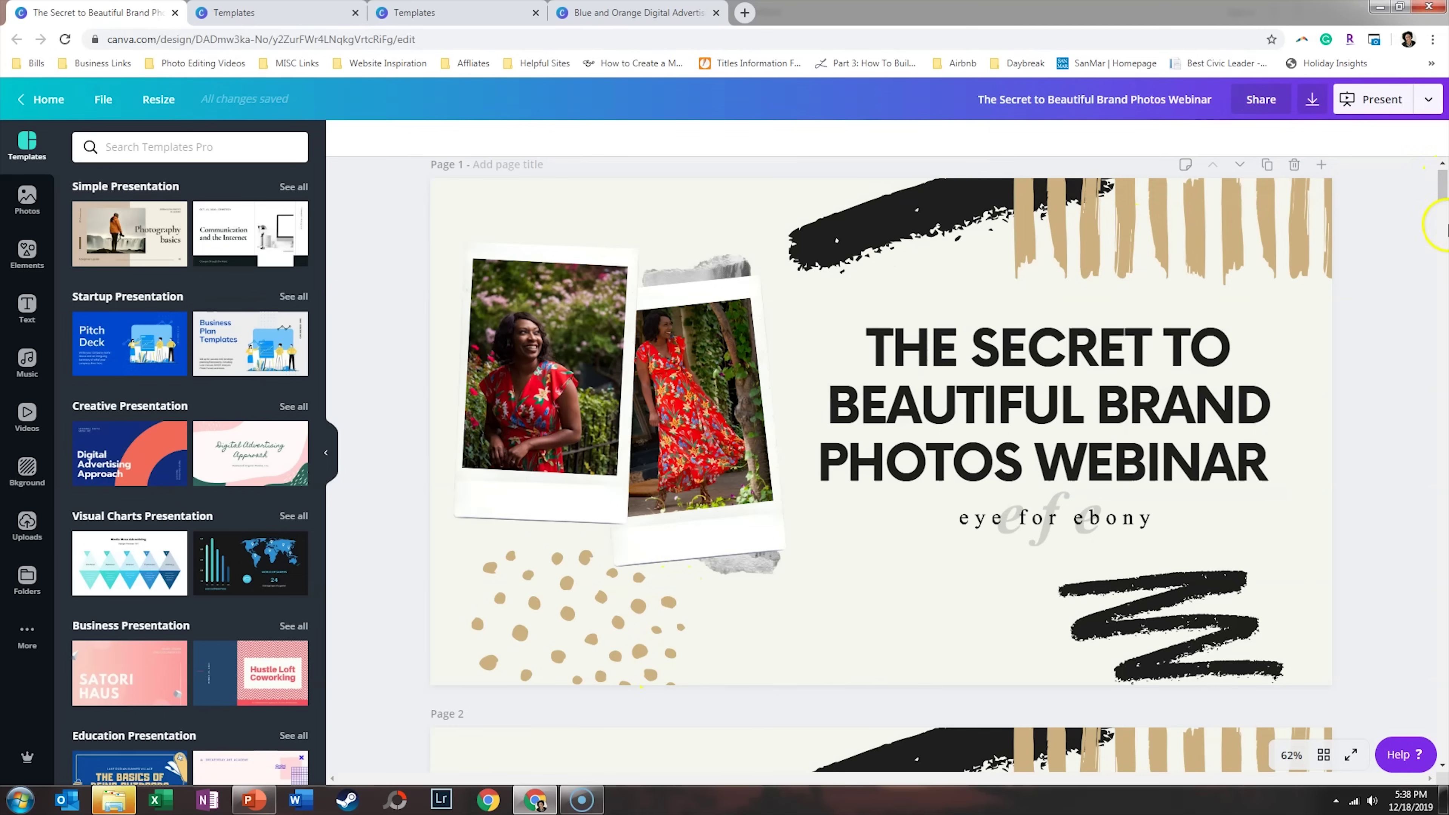
- Scroll through all 22 webinar pages and back to page 1, nudging page 7's left photo
{"action": "left_click_drag", "start_coordinate": [1444, 197], "coordinate": [1443, 345]}
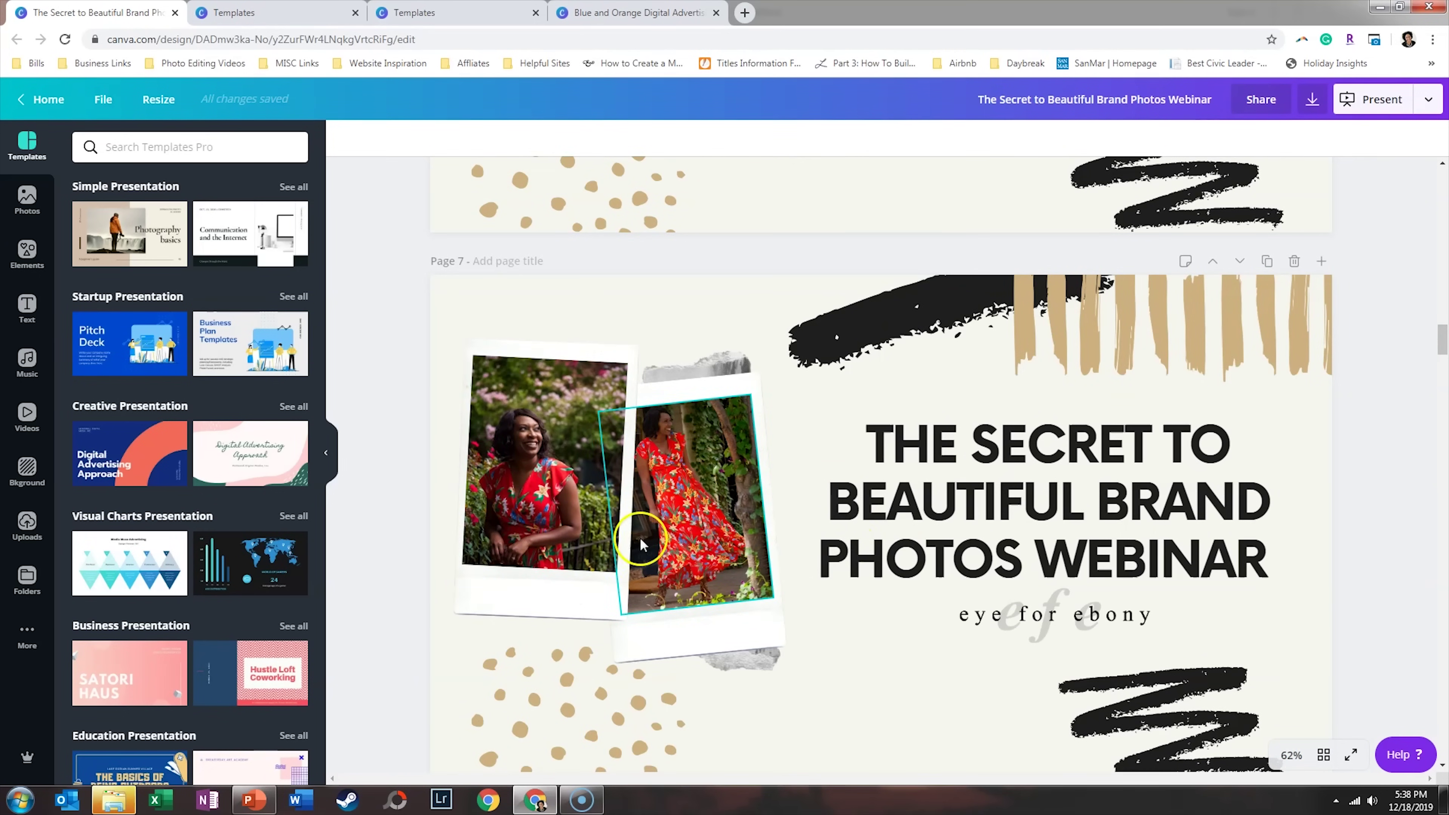
{"action": "mouse_move", "coordinate": [554, 487]}
{"action": "left_mouse_down"}
{"action": "mouse_move", "coordinate": [742, 502]}
{"action": "mouse_move", "coordinate": [577, 488]}
{"action": "mouse_move", "coordinate": [546, 475]}
{"action": "mouse_move", "coordinate": [558, 463]}
{"action": "left_mouse_up"}
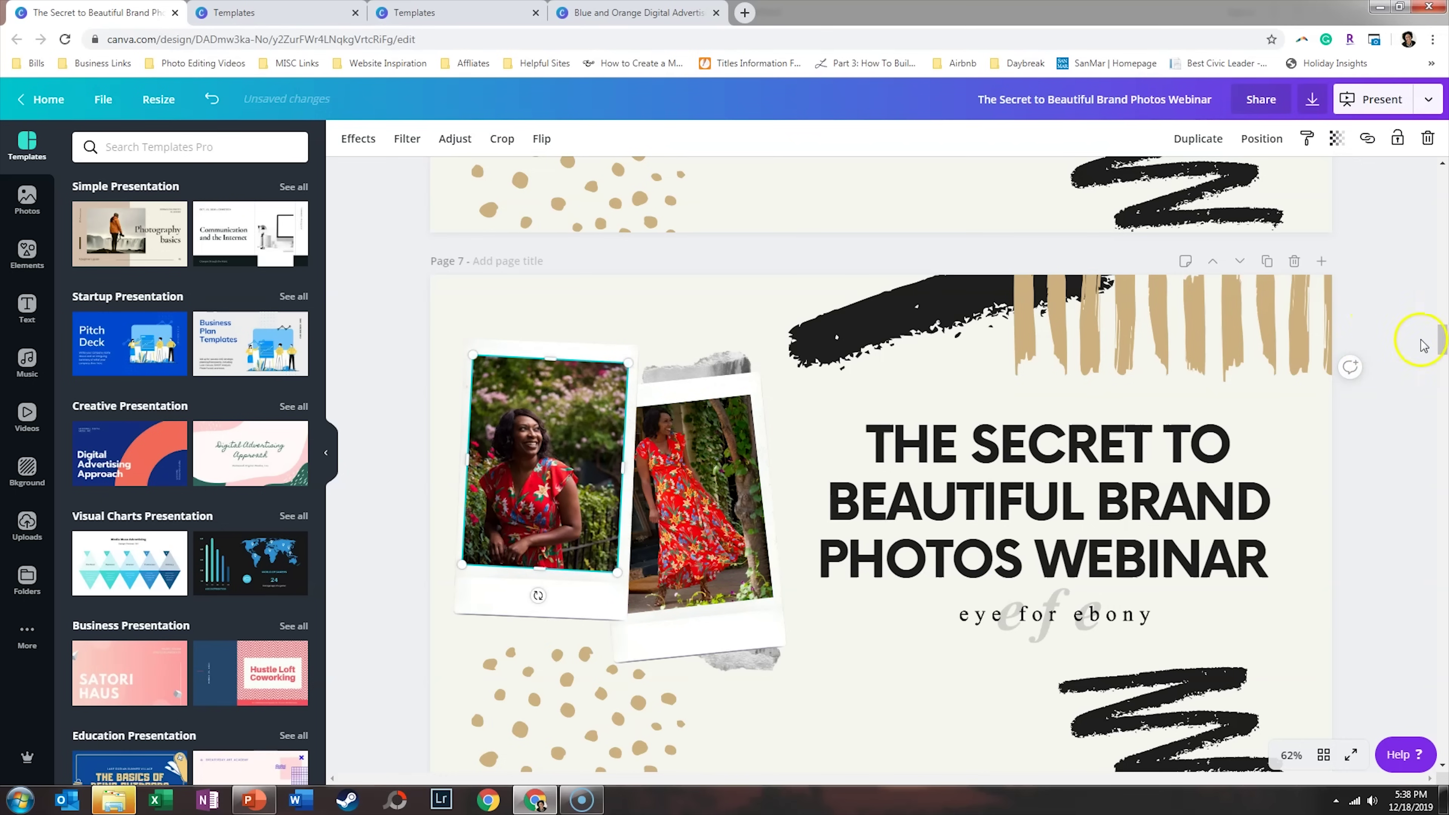
{"action": "left_click_drag", "start_coordinate": [1442, 340], "coordinate": [1444, 762]}
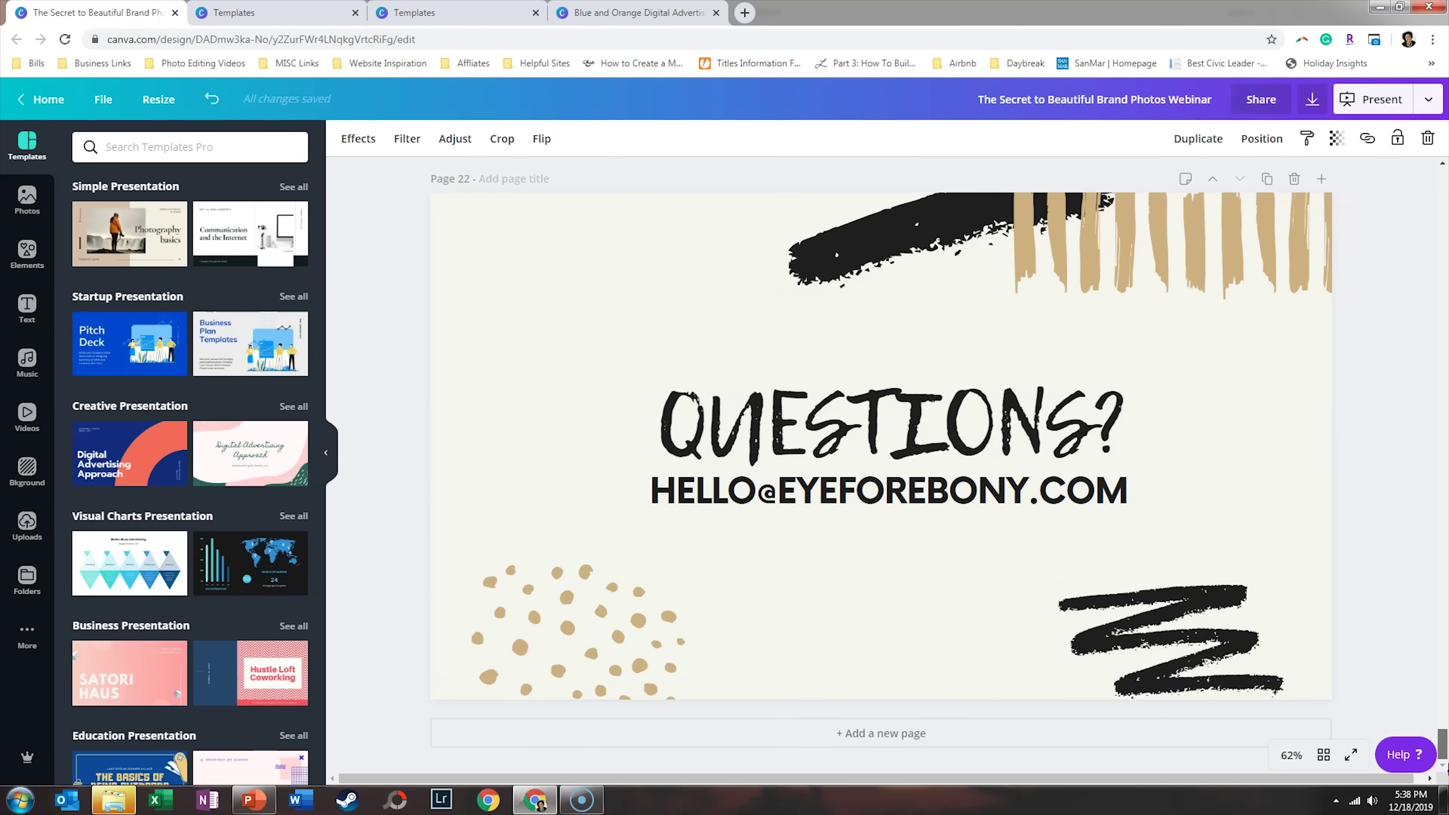
{"action": "left_click_drag", "start_coordinate": [1445, 749], "coordinate": [1445, 170]}
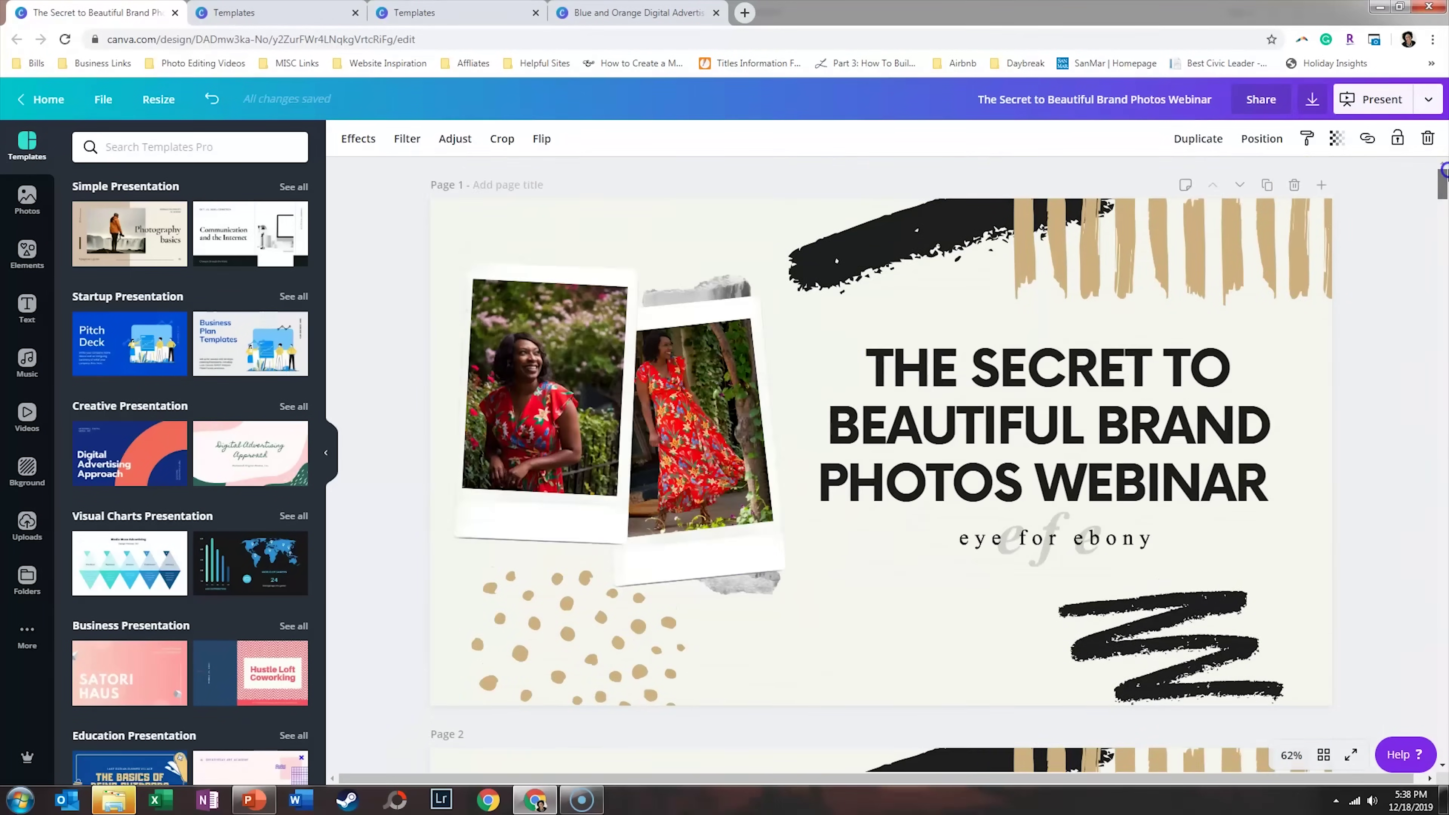
- Download all pages of the webinar design as a PDF Standard file
{"action": "left_click", "coordinate": [1429, 217]}
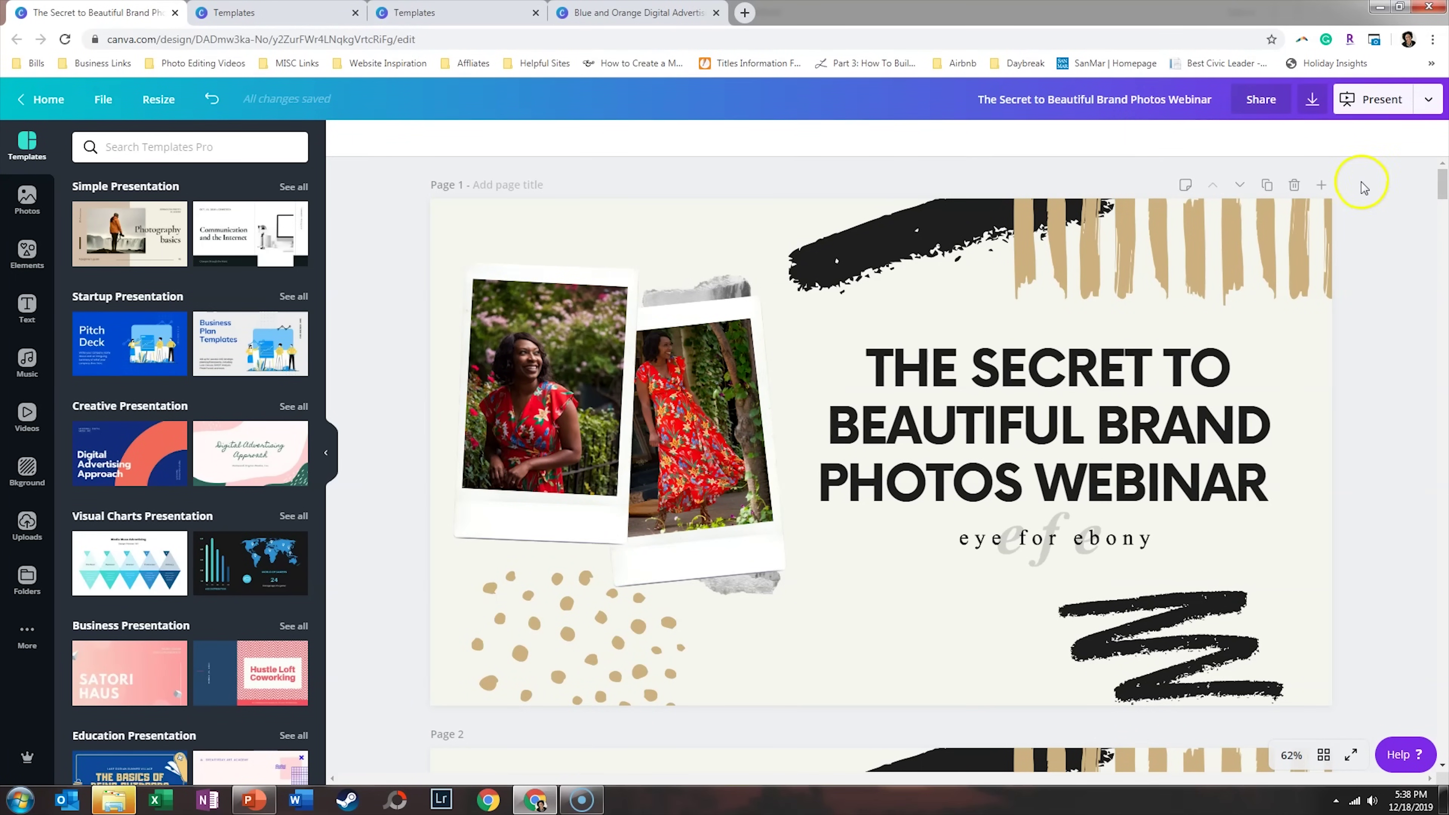
{"action": "left_click", "coordinate": [1314, 102]}
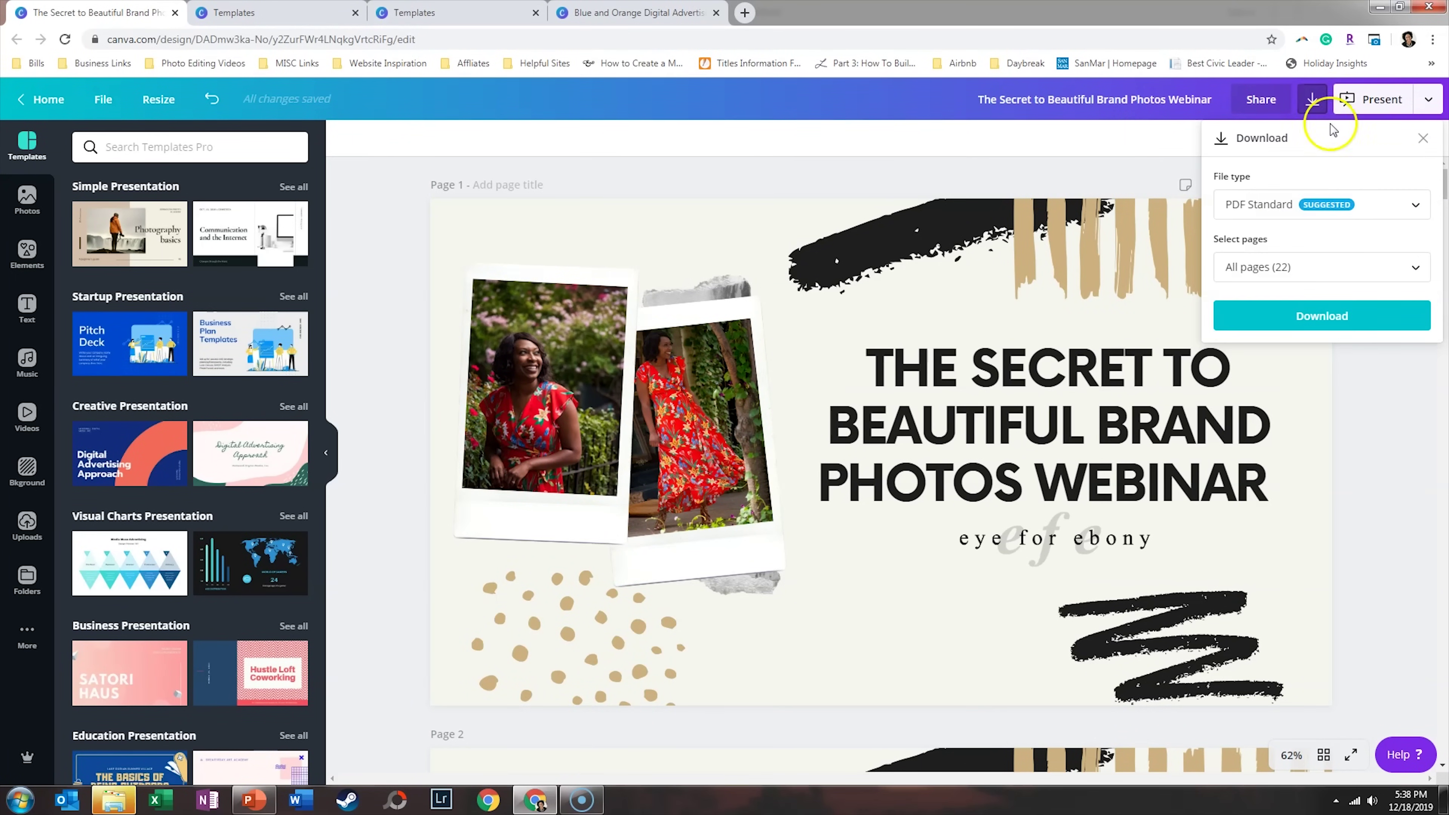
{"action": "left_click", "coordinate": [1357, 207]}
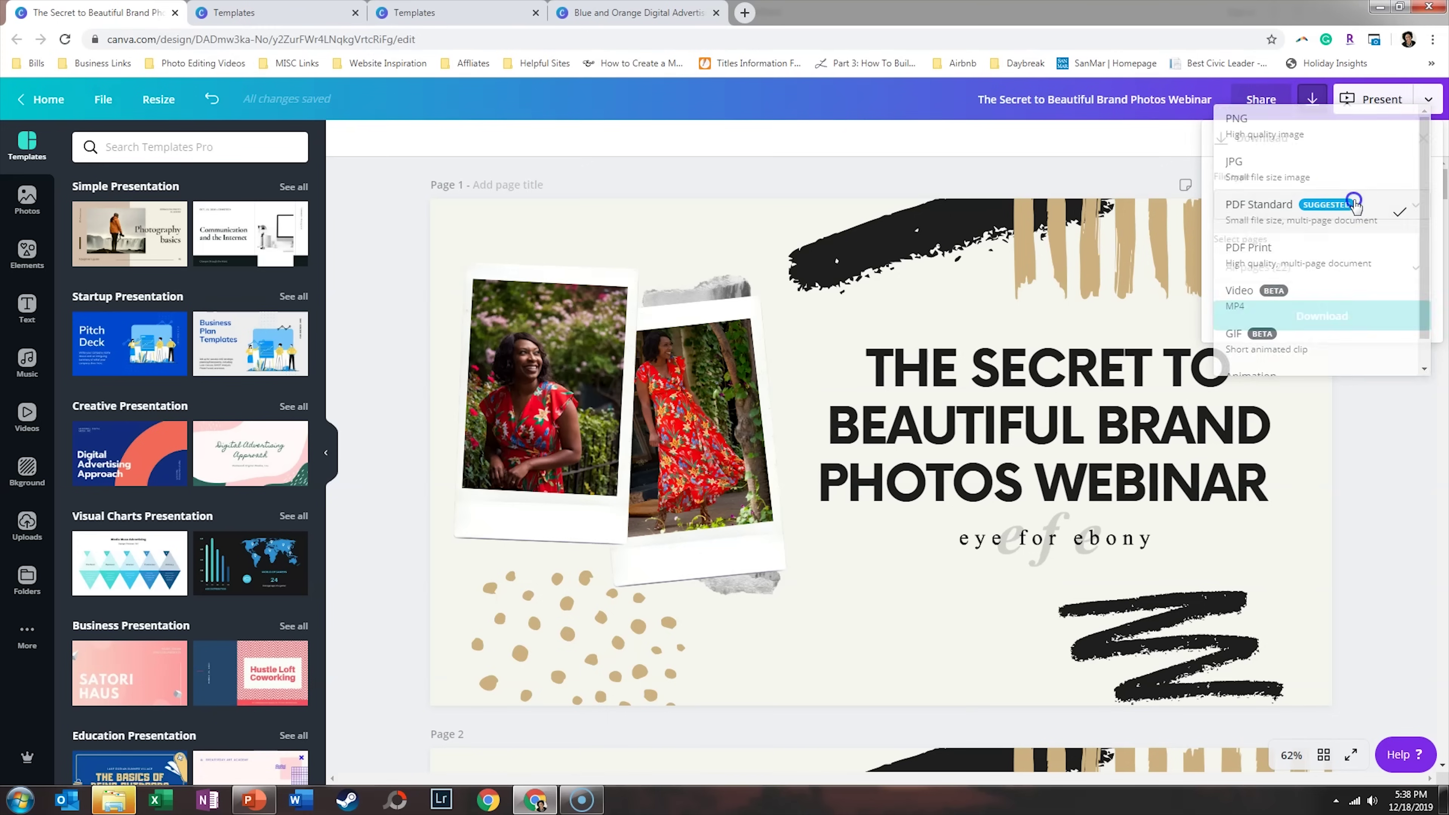
{"action": "left_click", "coordinate": [1353, 208]}
{"action": "left_click", "coordinate": [1333, 325]}
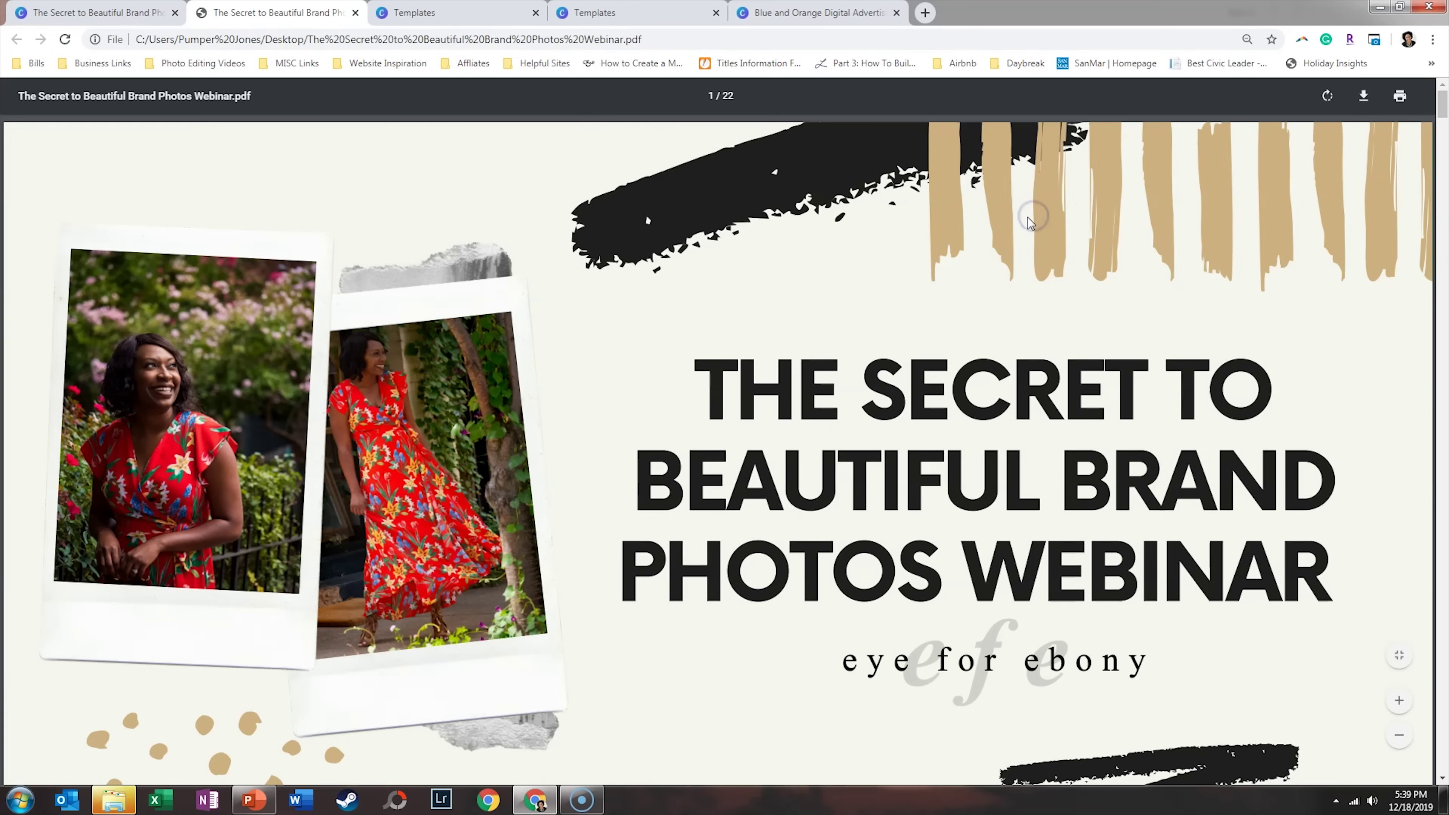
- Page through the downloaded PDF to its last page, Questions?
{"action": "key", "text": "Page_Down"}
{"action": "key", "text": "Page_Down"}
{"action": "key", "text": "Page_Down"}
{"action": "key", "text": "Page_Down"}
{"action": "key", "text": "Page_Down"}
{"action": "key", "text": "Page_Down"}
{"action": "key", "text": "Page_Down"}
{"action": "key", "text": "Page_Down"}
{"action": "key", "text": "Page_Down"}
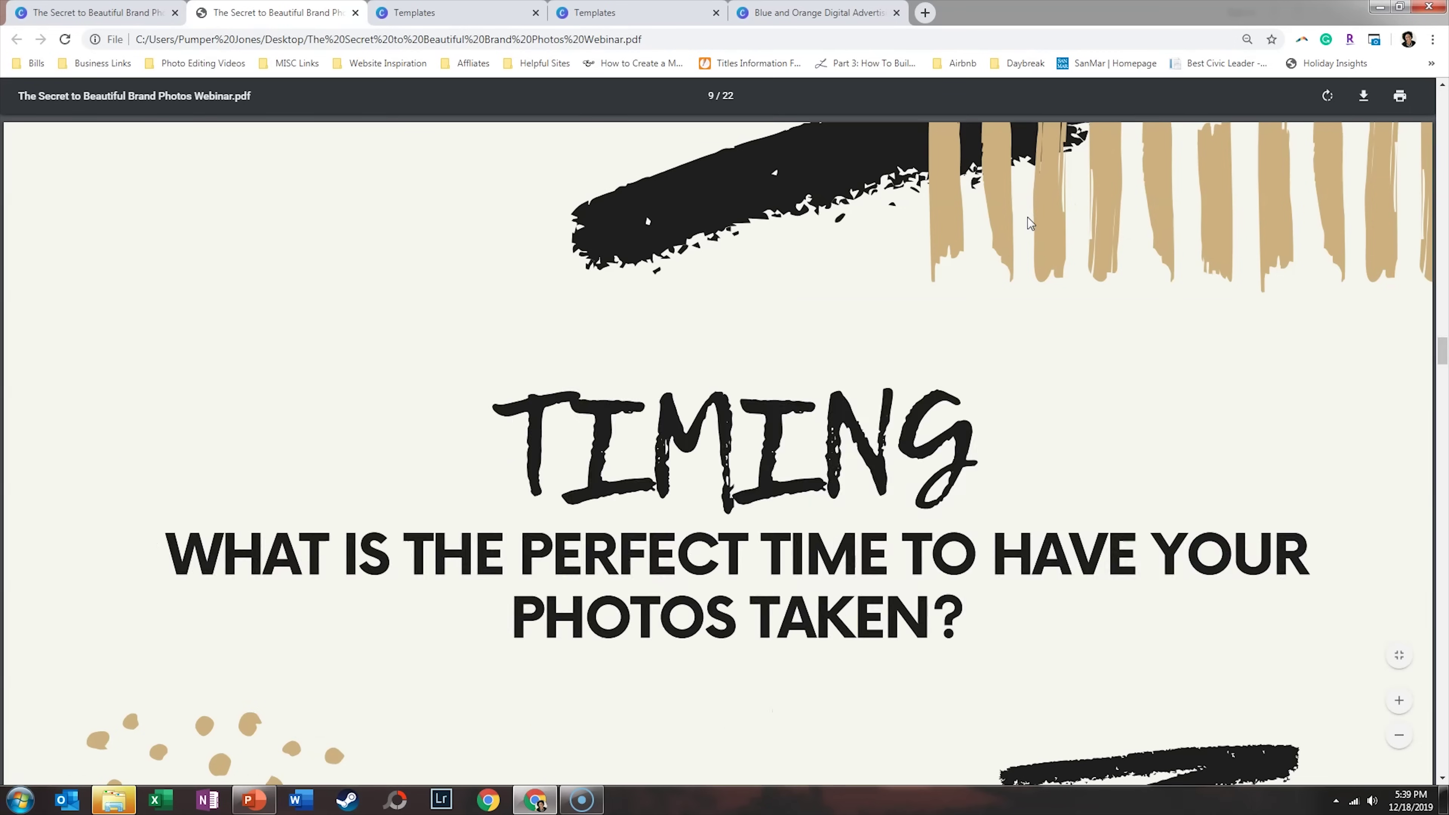
{"action": "key", "text": "Page_Down"}
{"action": "key", "text": "Page_Down"}
{"action": "key", "text": "Page_Down"}
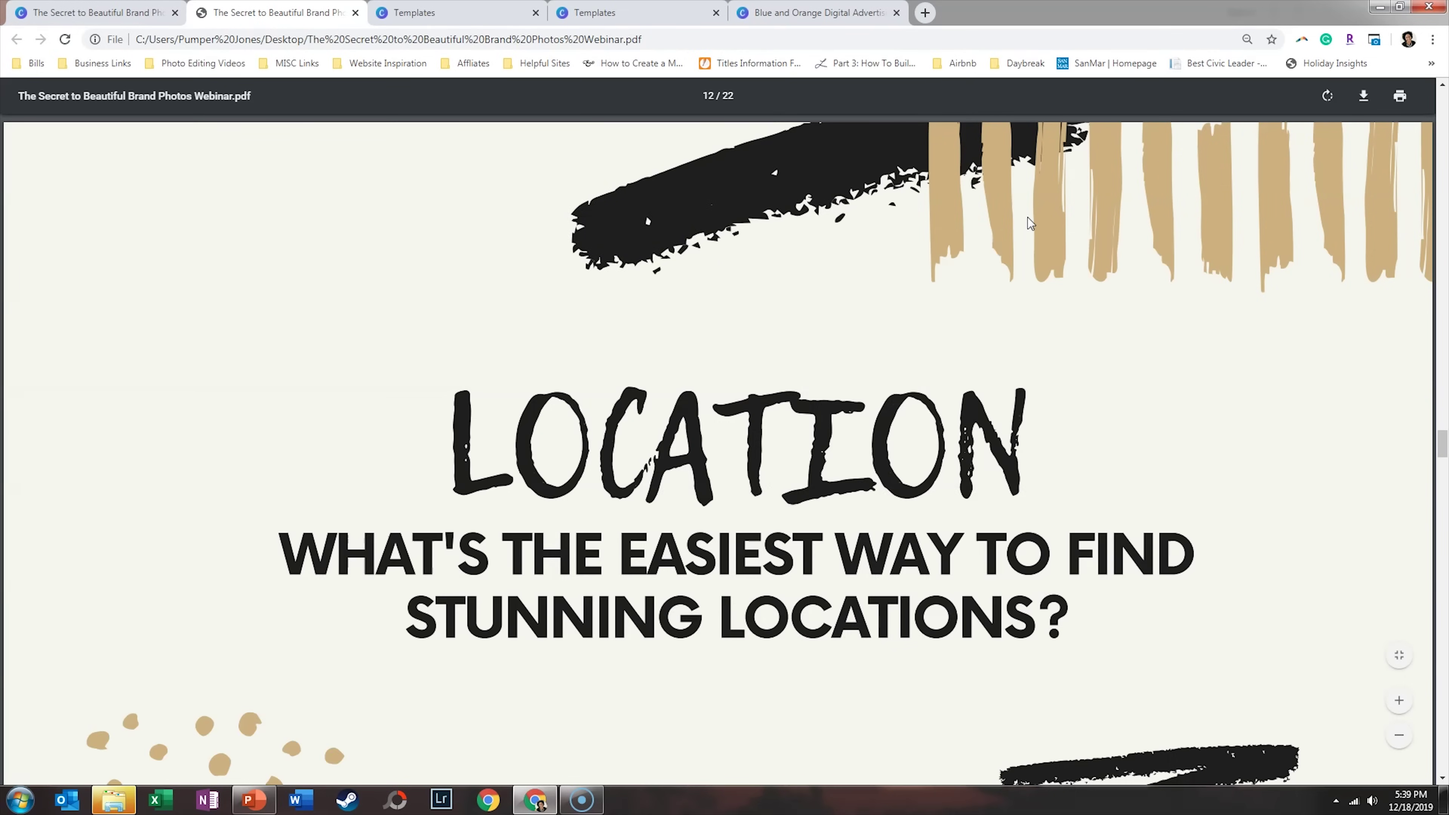
{"action": "key", "text": "Page_Down"}
{"action": "key", "text": "Page_Down"}
{"action": "key", "text": "Page_Down"}
{"action": "key", "text": "Page_Down"}
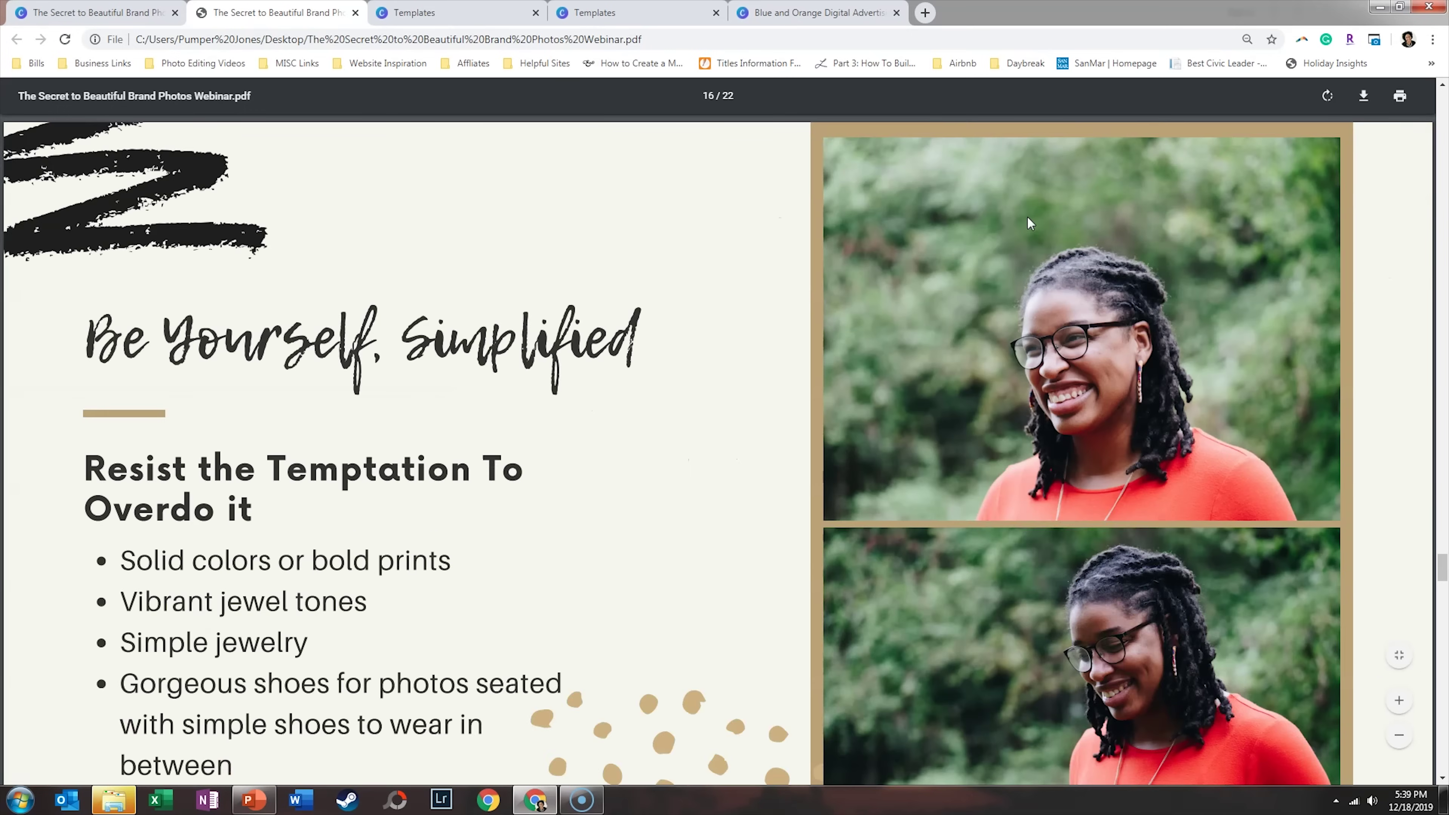
{"action": "key", "text": "Page_Down"}
{"action": "key", "text": "Page_Down"}
{"action": "key", "text": "Page_Down"}
{"action": "key", "text": "Page_Down"}
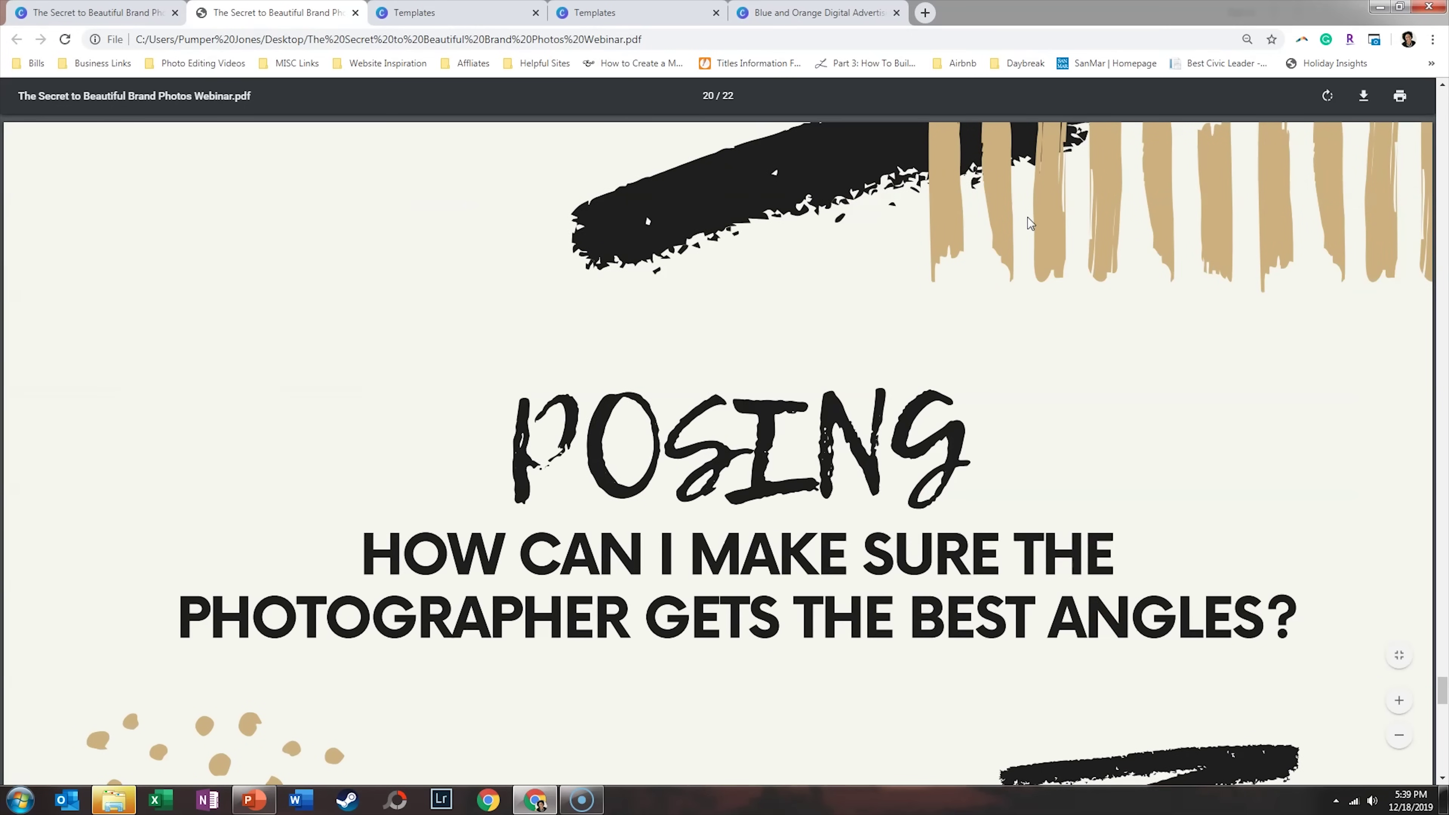
{"action": "key", "text": "Page_Down"}
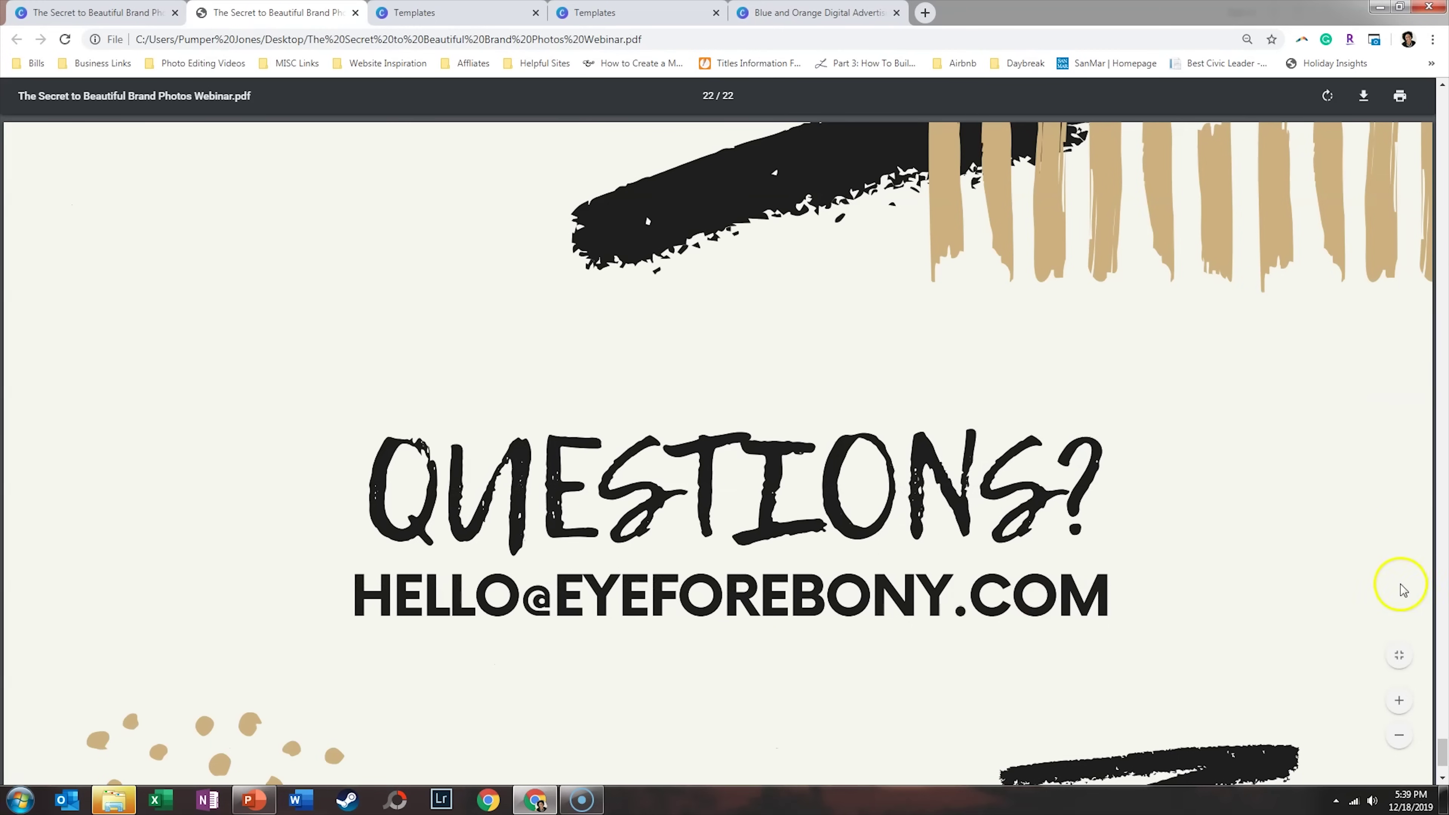
- Fit the PDF page to view, go full screen, and scroll through all pages
{"action": "left_click", "coordinate": [1399, 655]}
{"action": "key", "text": "F11"}
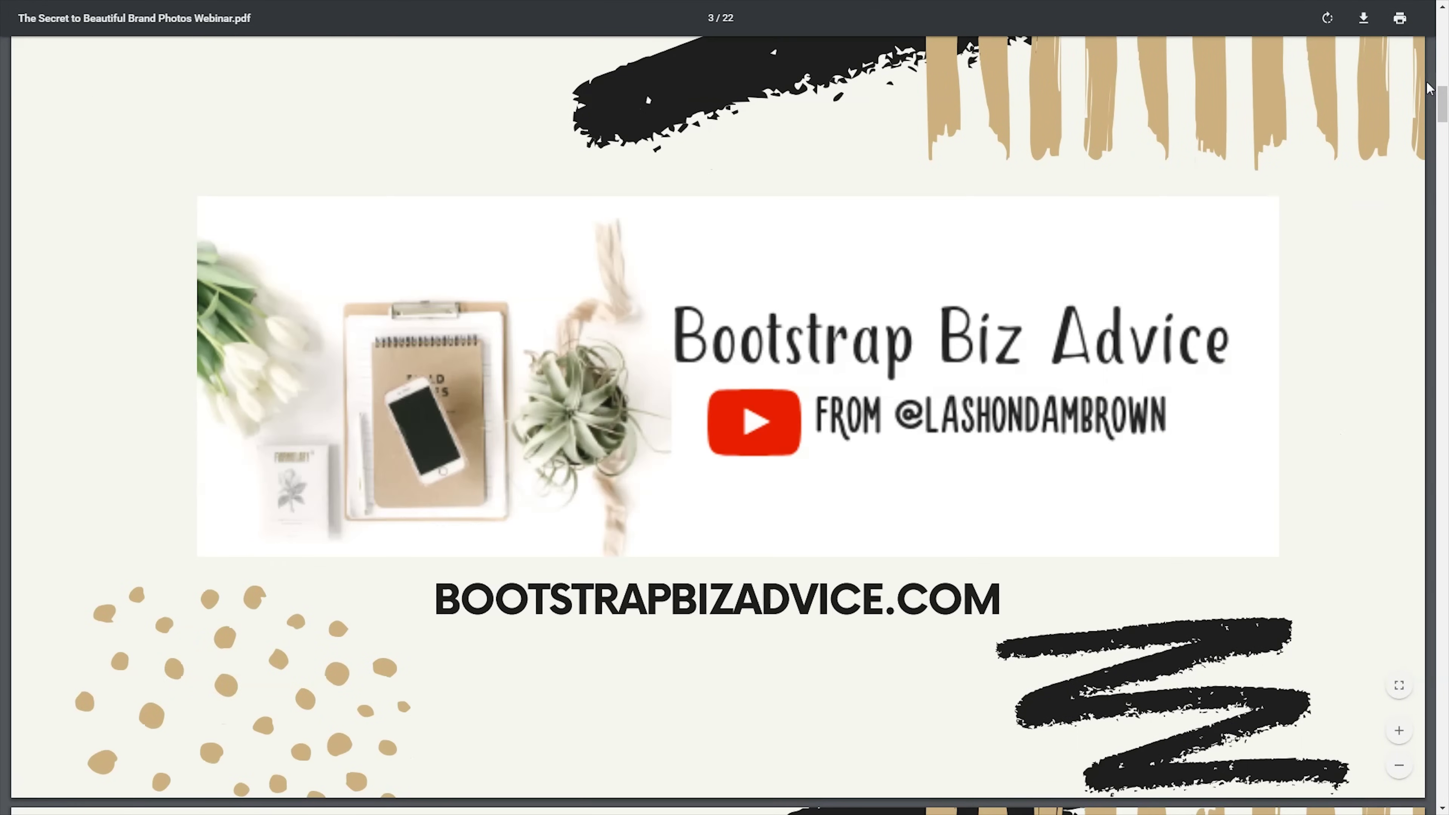
{"action": "scroll", "coordinate": [1428, 87], "scroll_direction": "down", "scroll_amount": 20}
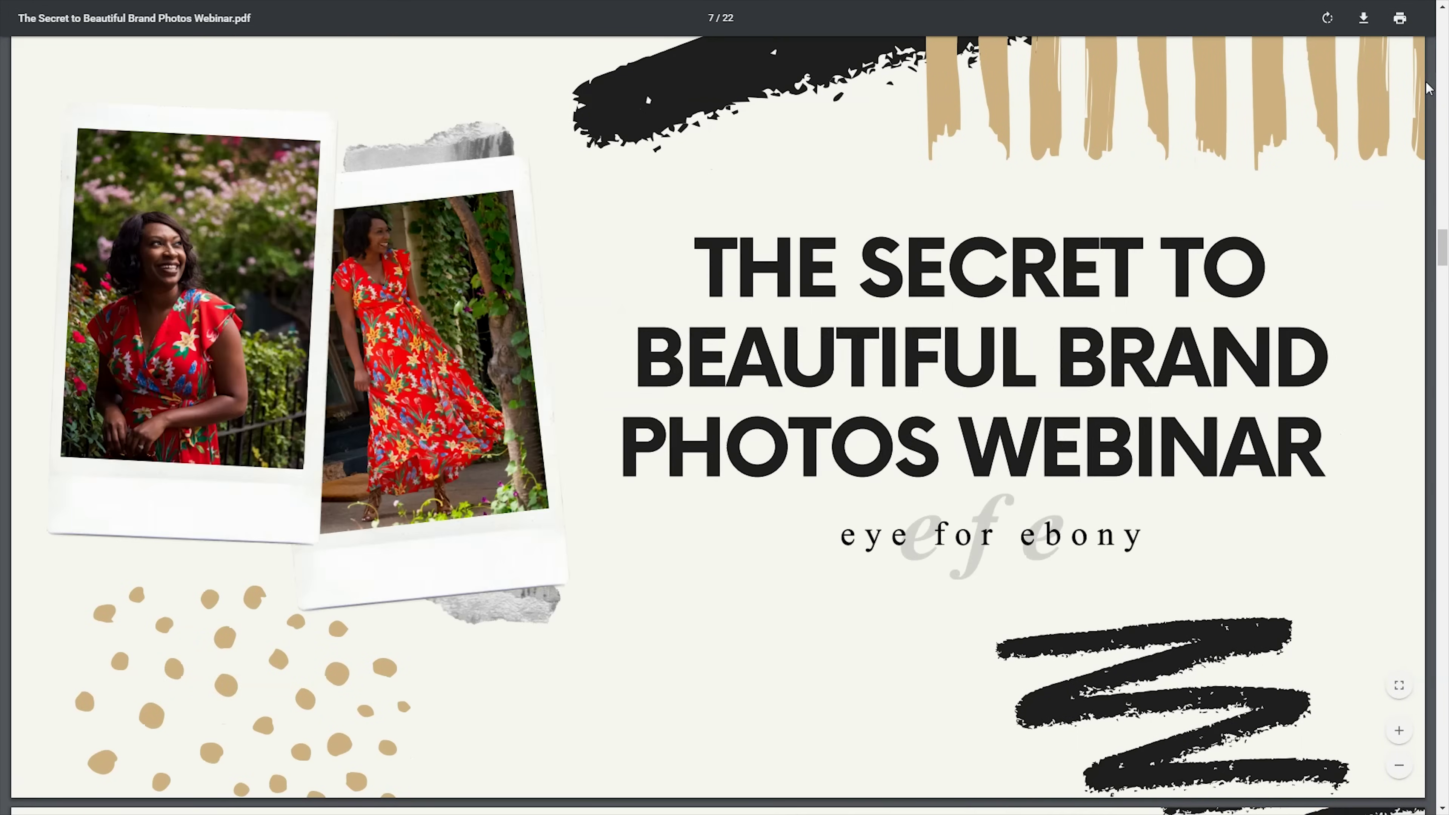
{"action": "scroll", "coordinate": [1428, 87], "scroll_direction": "down", "scroll_amount": 20}
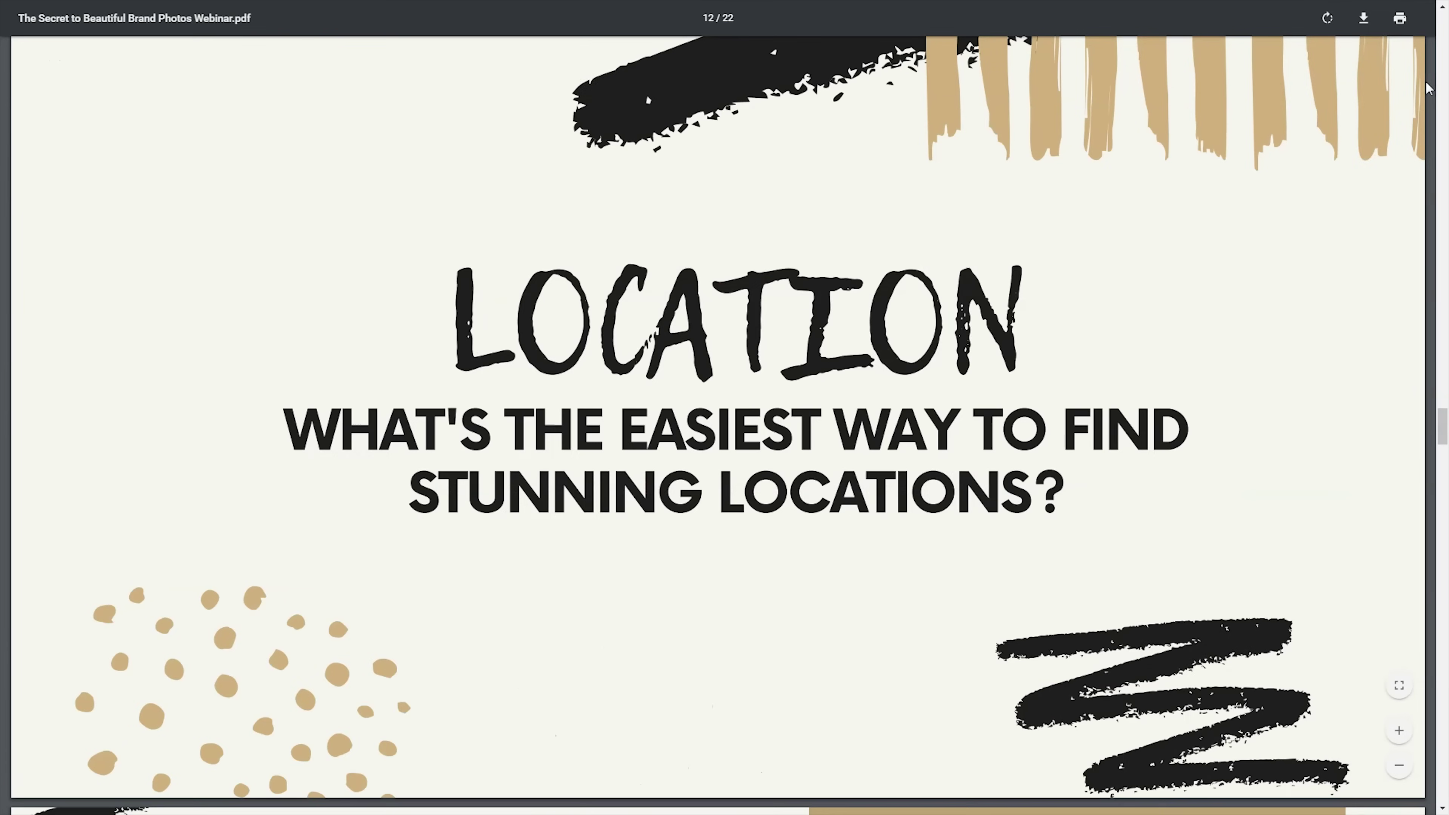
{"action": "scroll", "coordinate": [1428, 88], "scroll_direction": "down", "scroll_amount": 20}
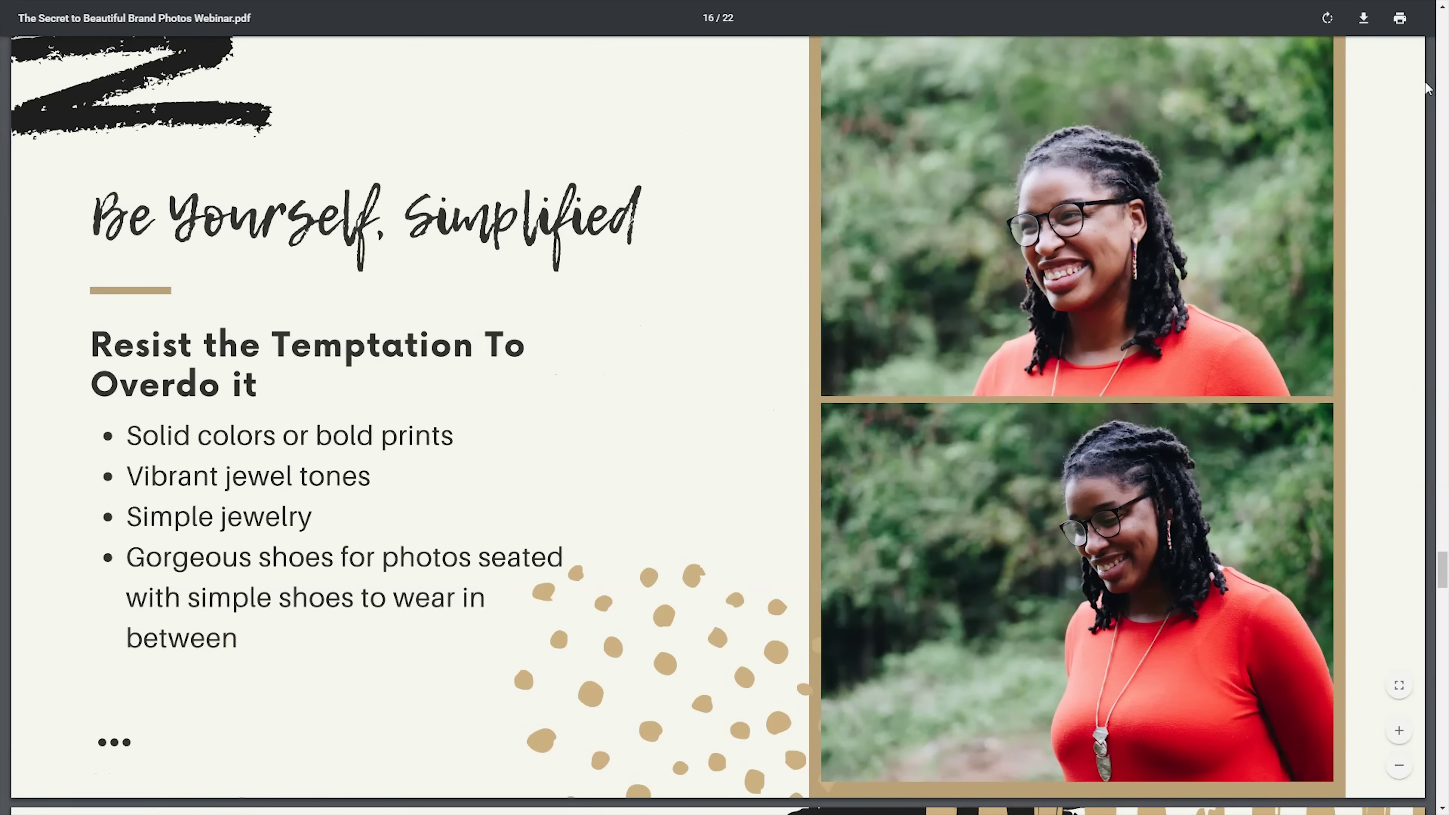
{"action": "scroll", "coordinate": [1428, 87], "scroll_direction": "down", "scroll_amount": 5}
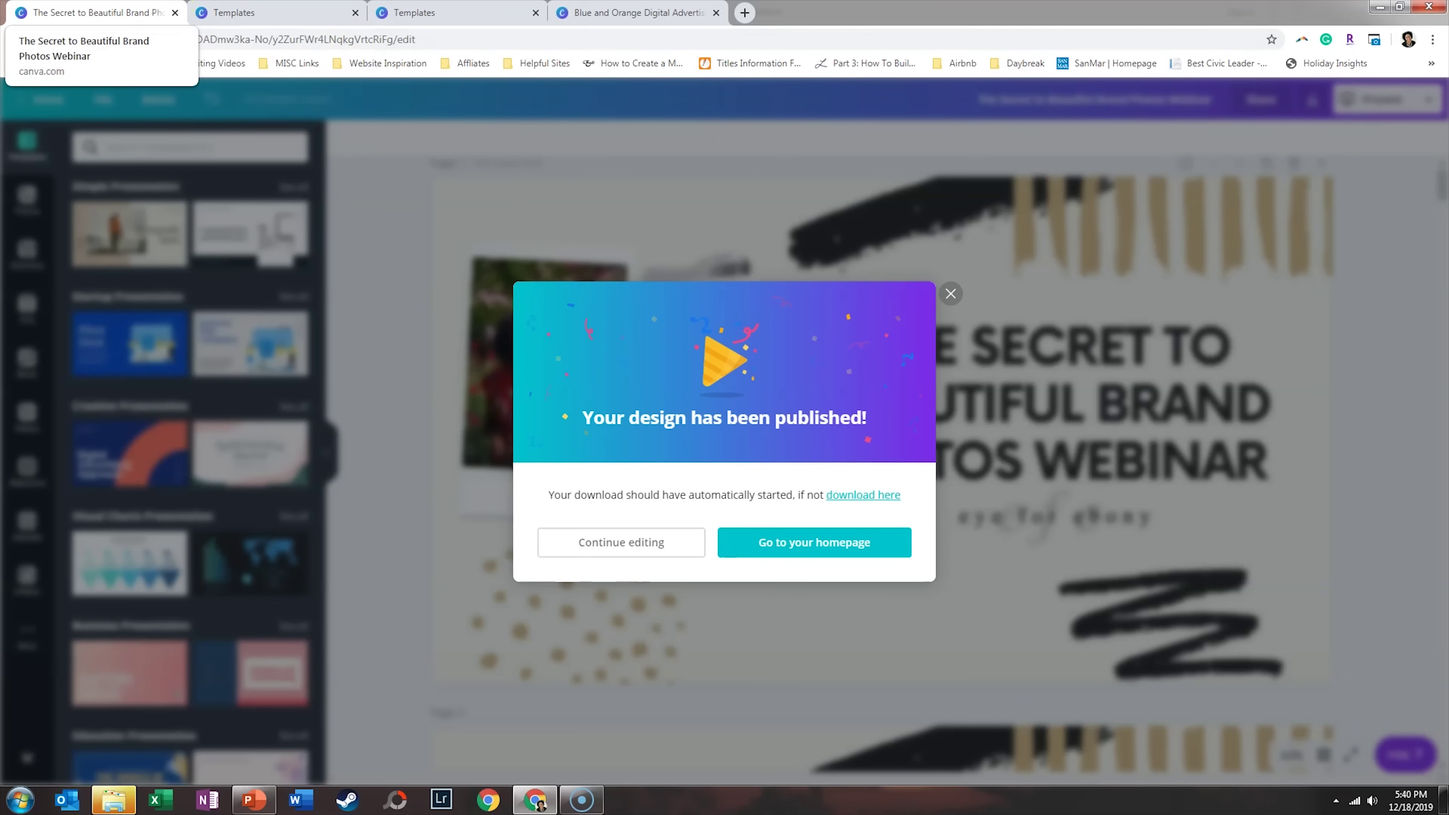
- Dismiss the published notice, preview the Fade, Tile and Circle transitions, then present the slideshow
{"action": "left_click", "coordinate": [950, 294]}
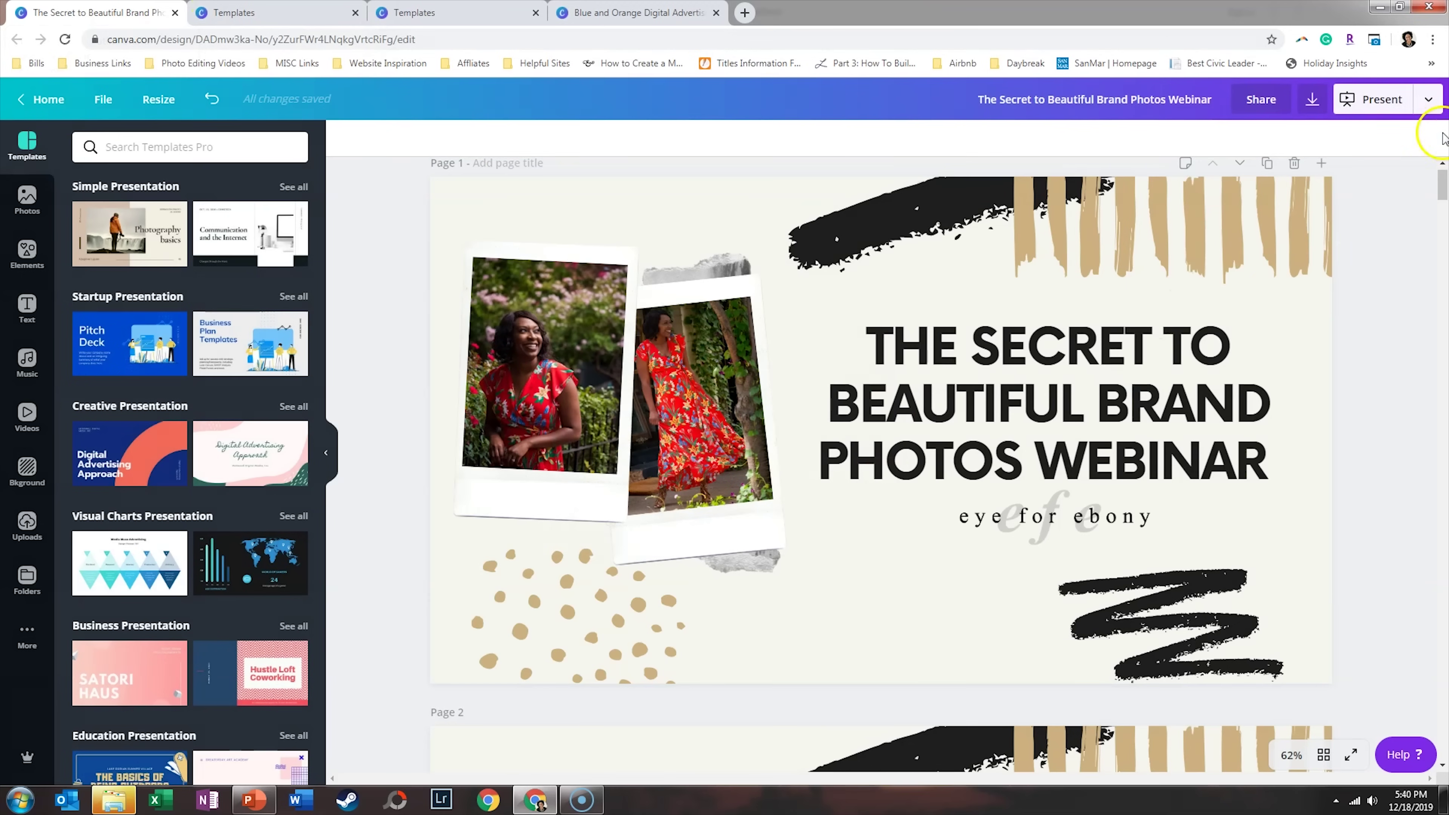
{"action": "left_click", "coordinate": [1386, 101]}
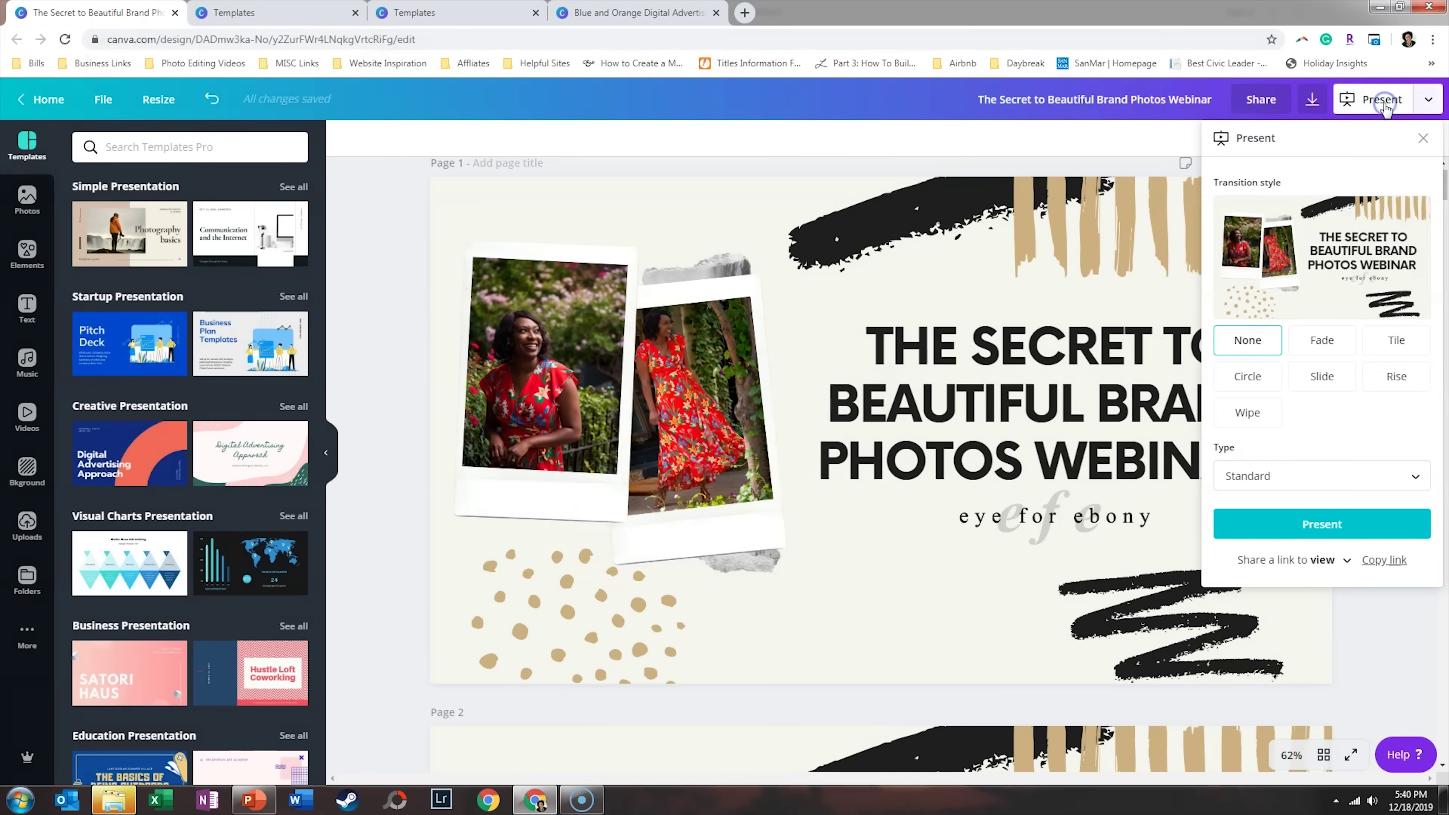
{"action": "left_click", "coordinate": [1351, 102]}
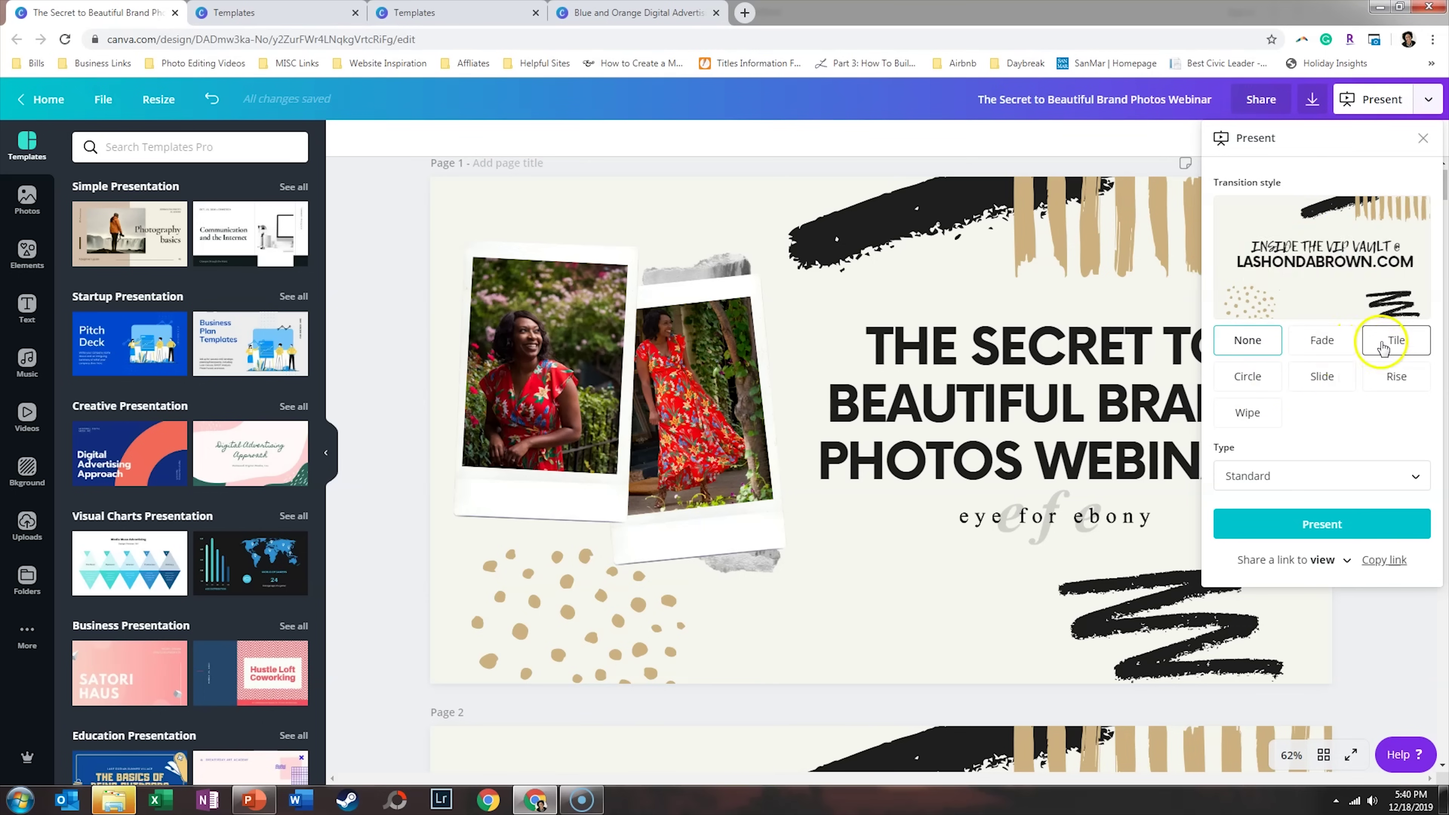
{"action": "left_click", "coordinate": [1272, 378]}
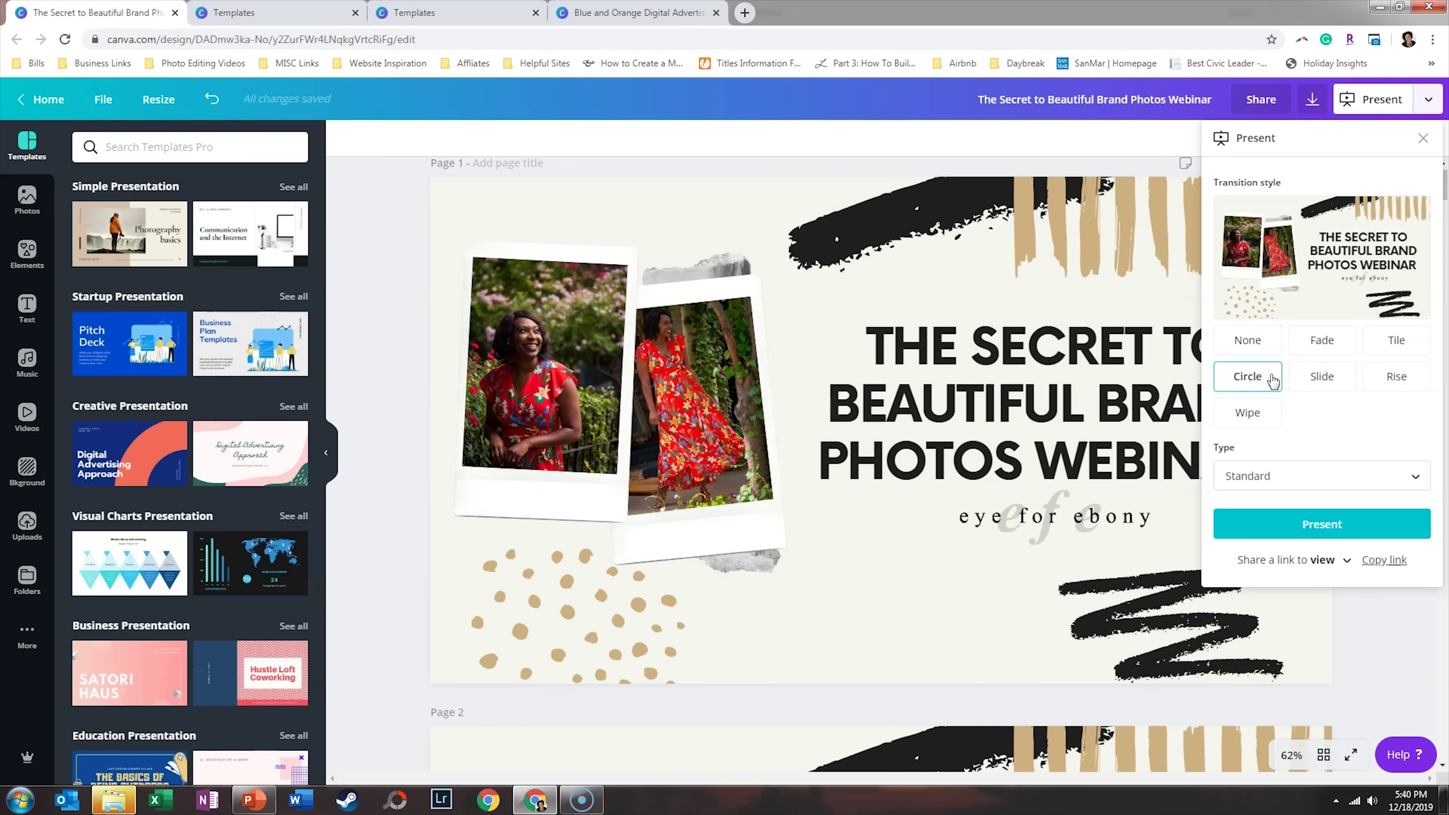
{"action": "left_click", "coordinate": [1320, 525]}
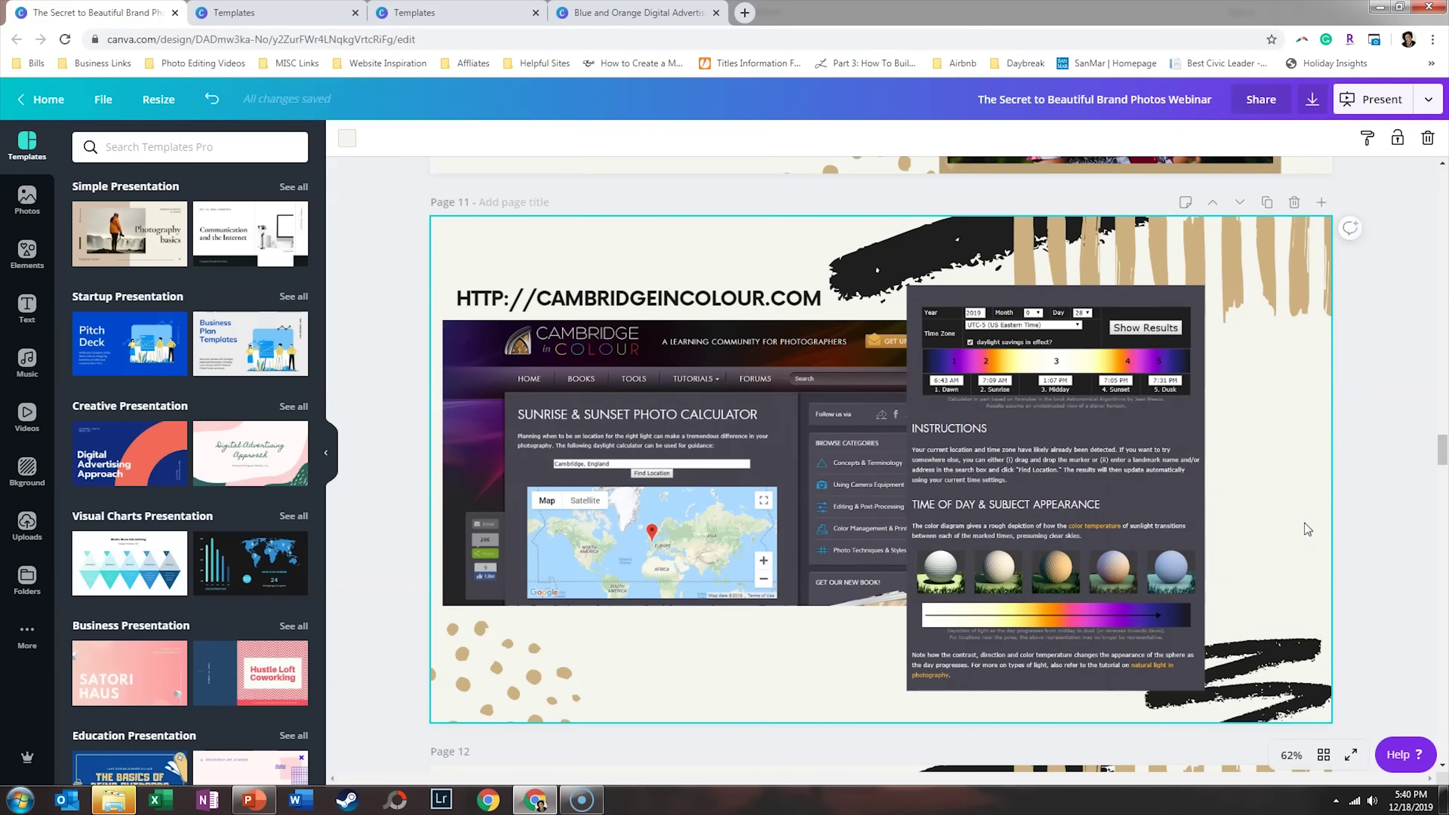
- Export all 22 pages as The Secret to Beautiful Brand Photos Webinar.pptx and open it in PowerPoint
{"action": "left_click", "coordinate": [1321, 108]}
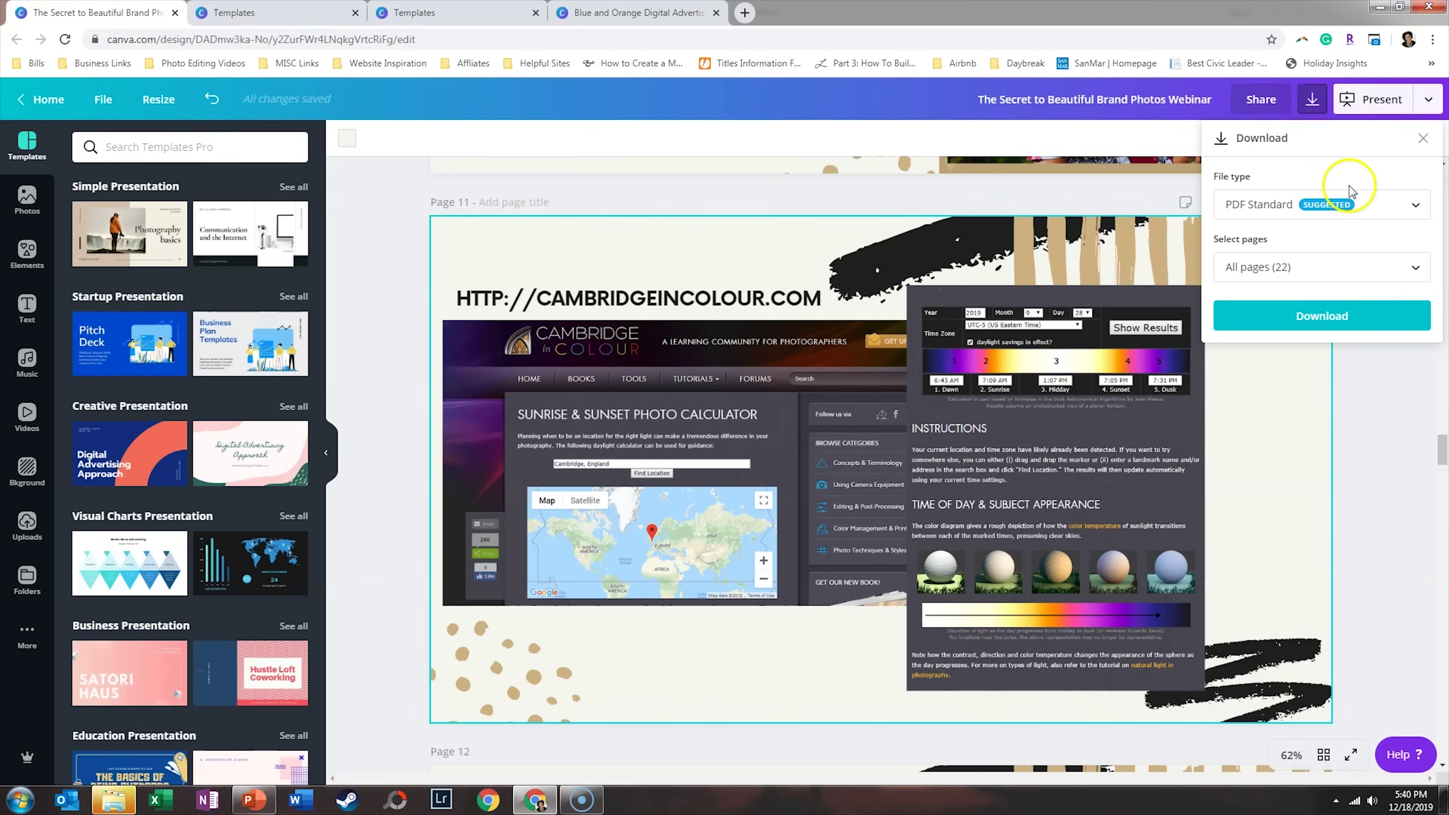
{"action": "left_click", "coordinate": [1430, 98]}
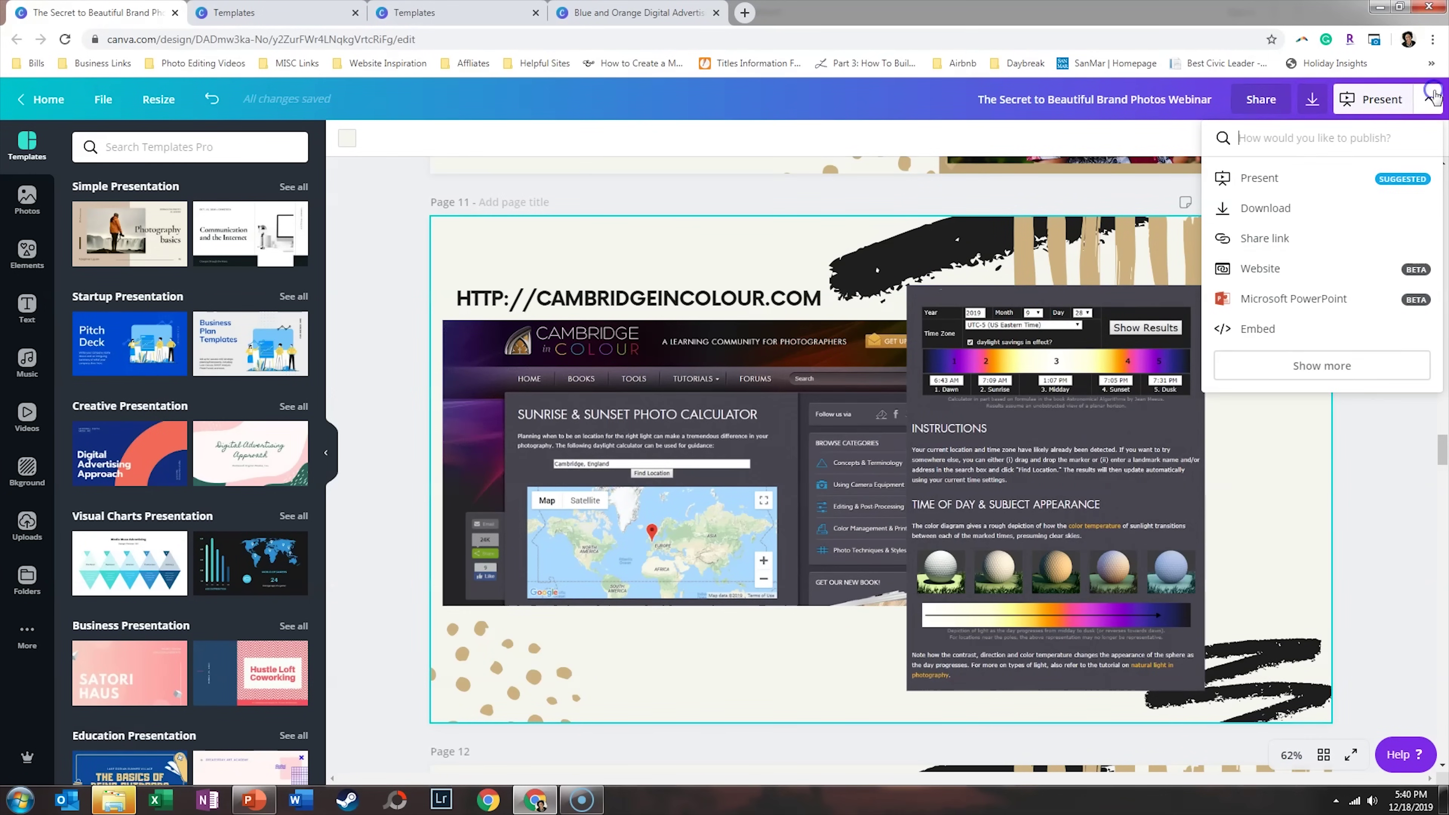
{"action": "left_click", "coordinate": [1341, 298]}
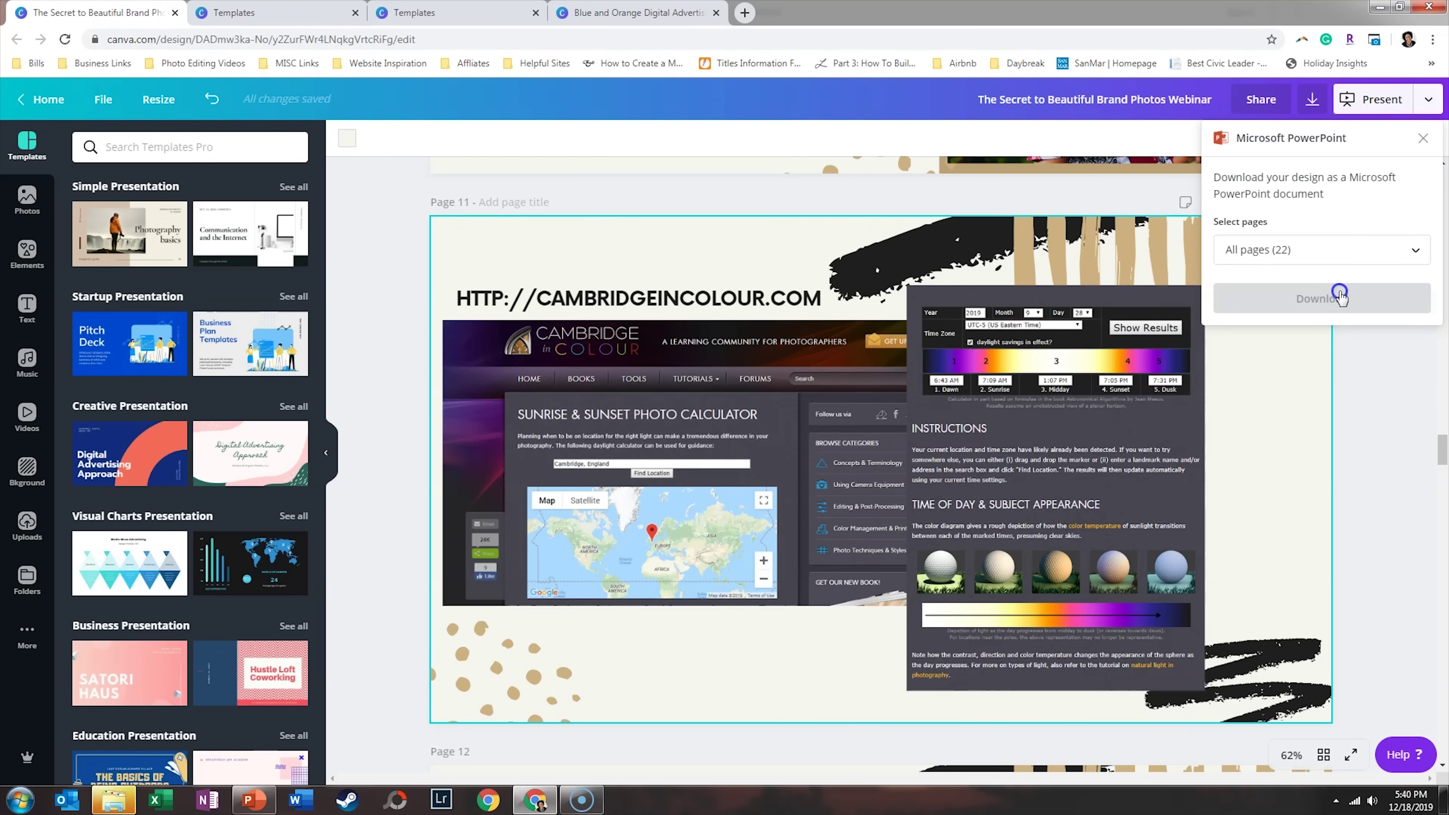
{"action": "left_click", "coordinate": [1340, 299]}
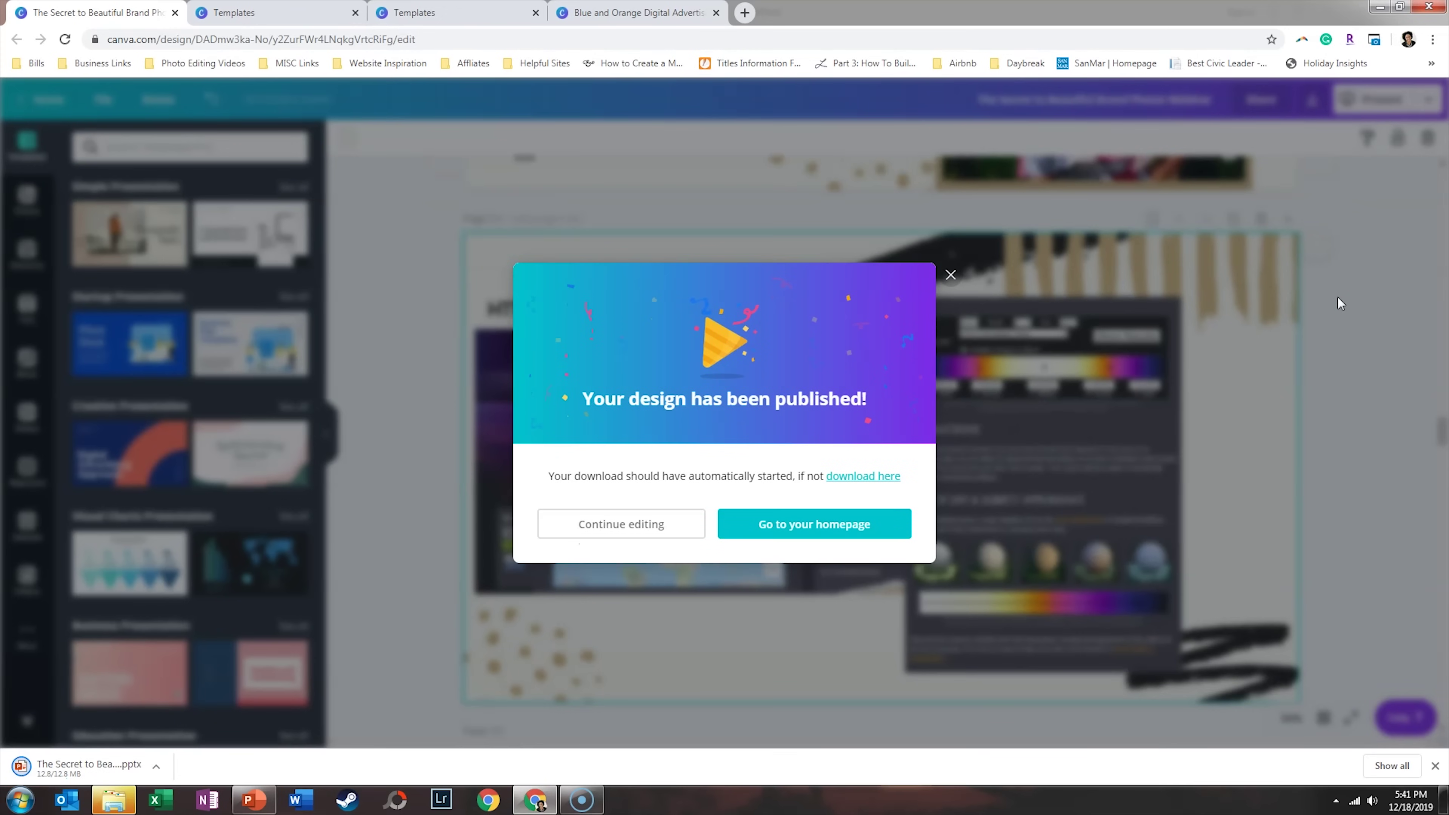
{"action": "left_click", "coordinate": [158, 770]}
{"action": "left_click", "coordinate": [171, 665]}
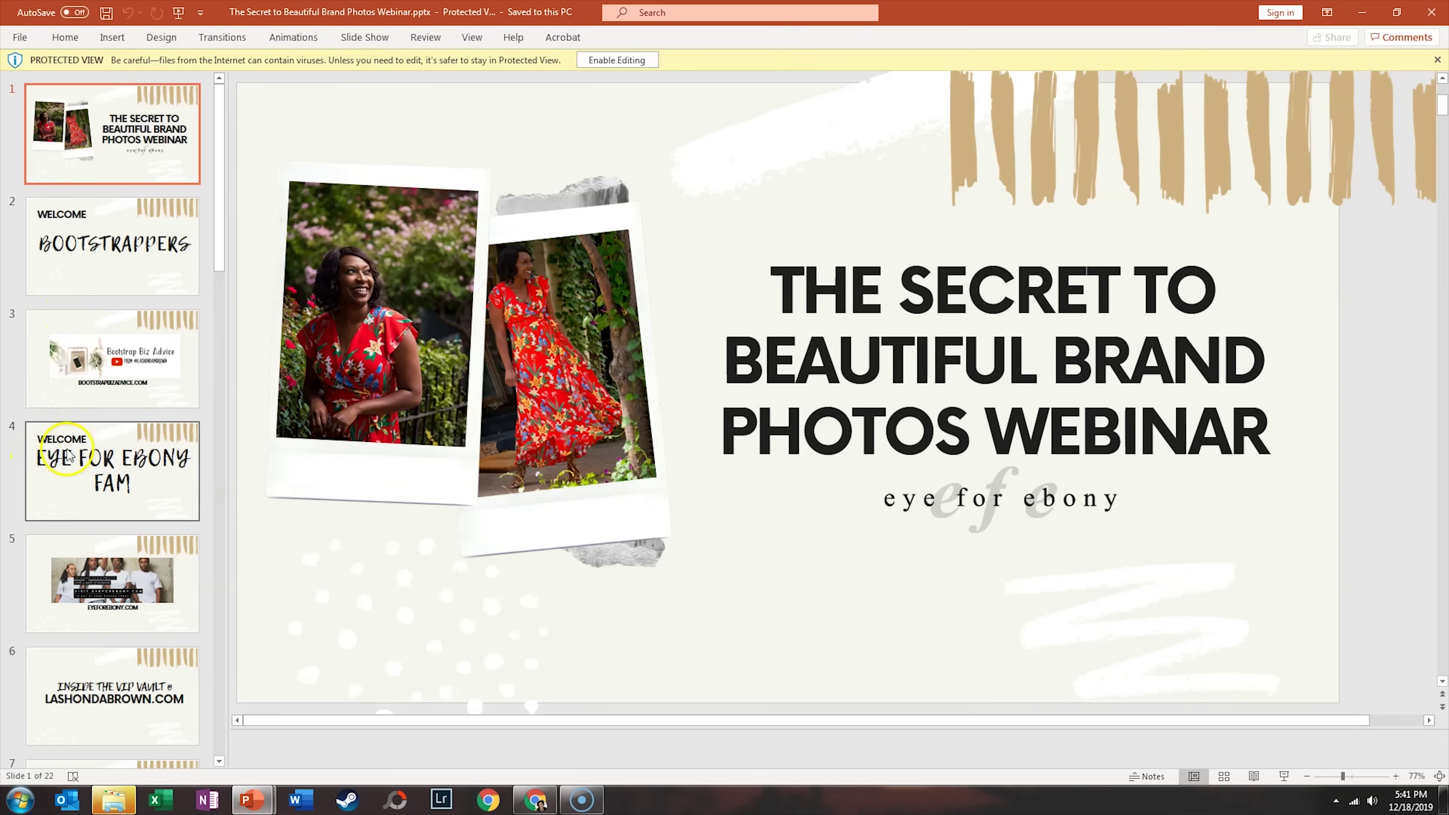
- Page through the converted slides from slide 2 down to the final Questions? slide
{"action": "left_click", "coordinate": [106, 260]}
{"action": "left_click", "coordinate": [96, 382]}
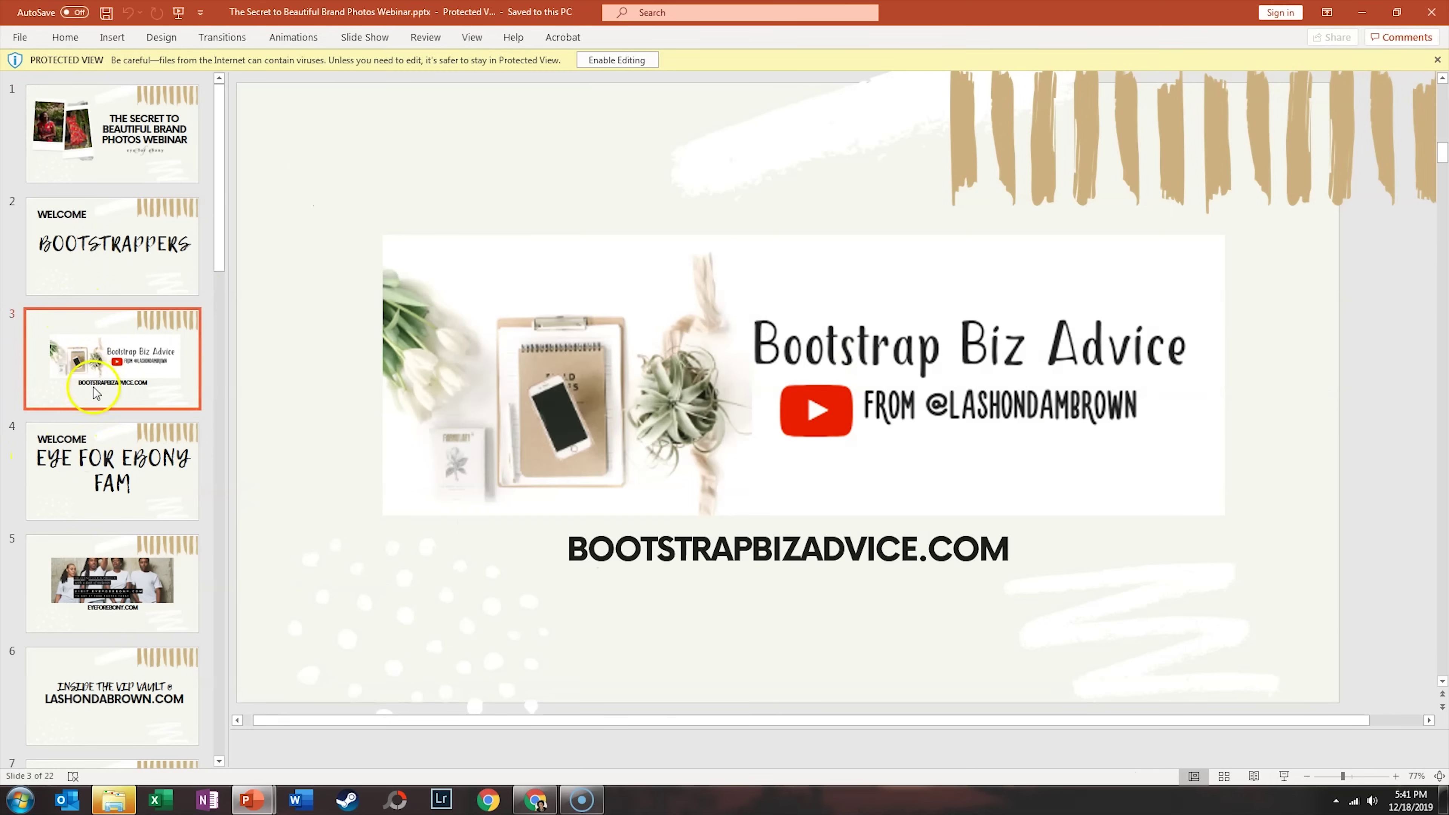
{"action": "left_click", "coordinate": [98, 512]}
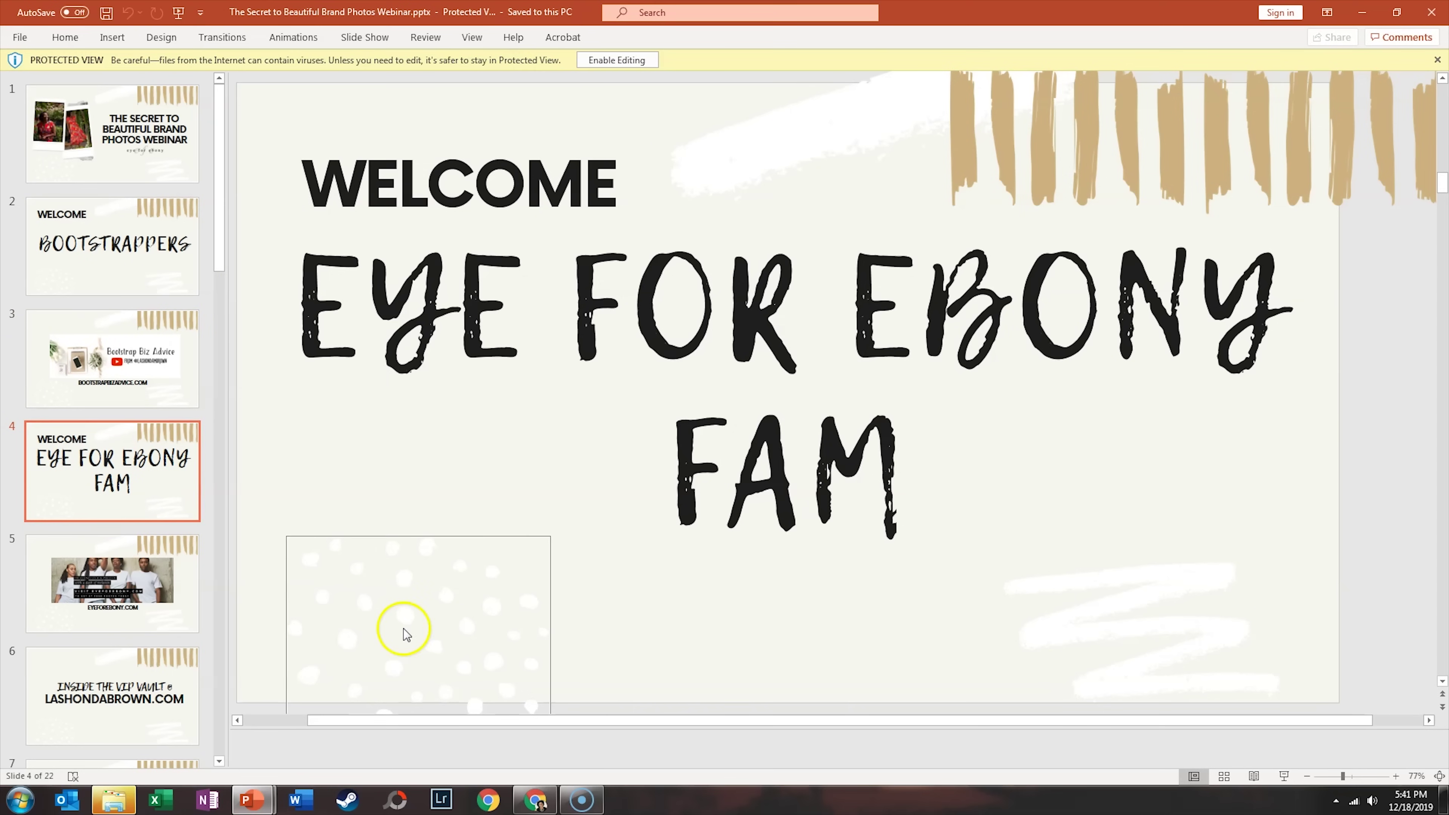
{"action": "left_click", "coordinate": [86, 682]}
{"action": "scroll", "coordinate": [114, 551], "scroll_direction": "down", "scroll_amount": 12}
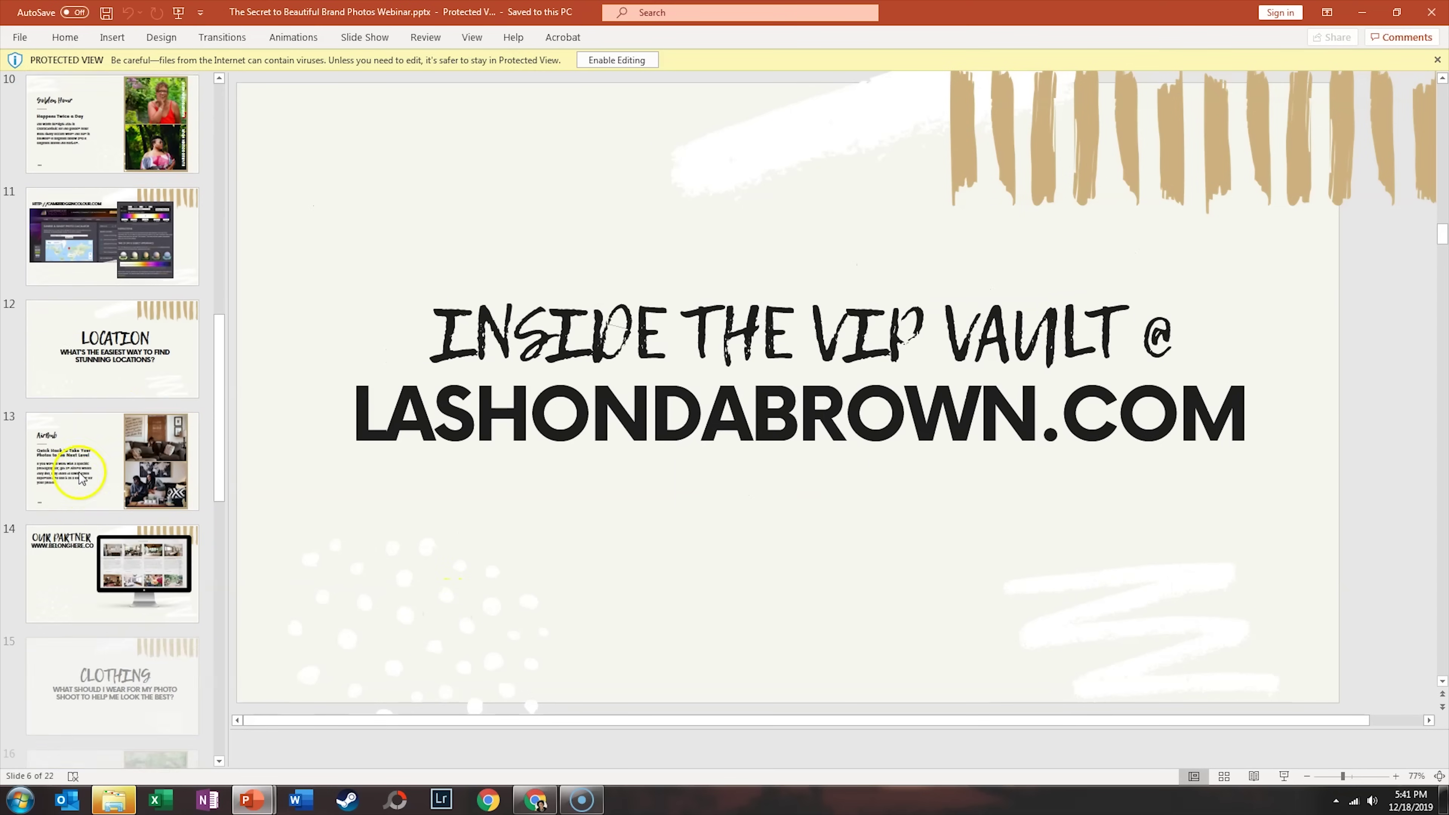
{"action": "scroll", "coordinate": [45, 421], "scroll_direction": "down", "scroll_amount": 5}
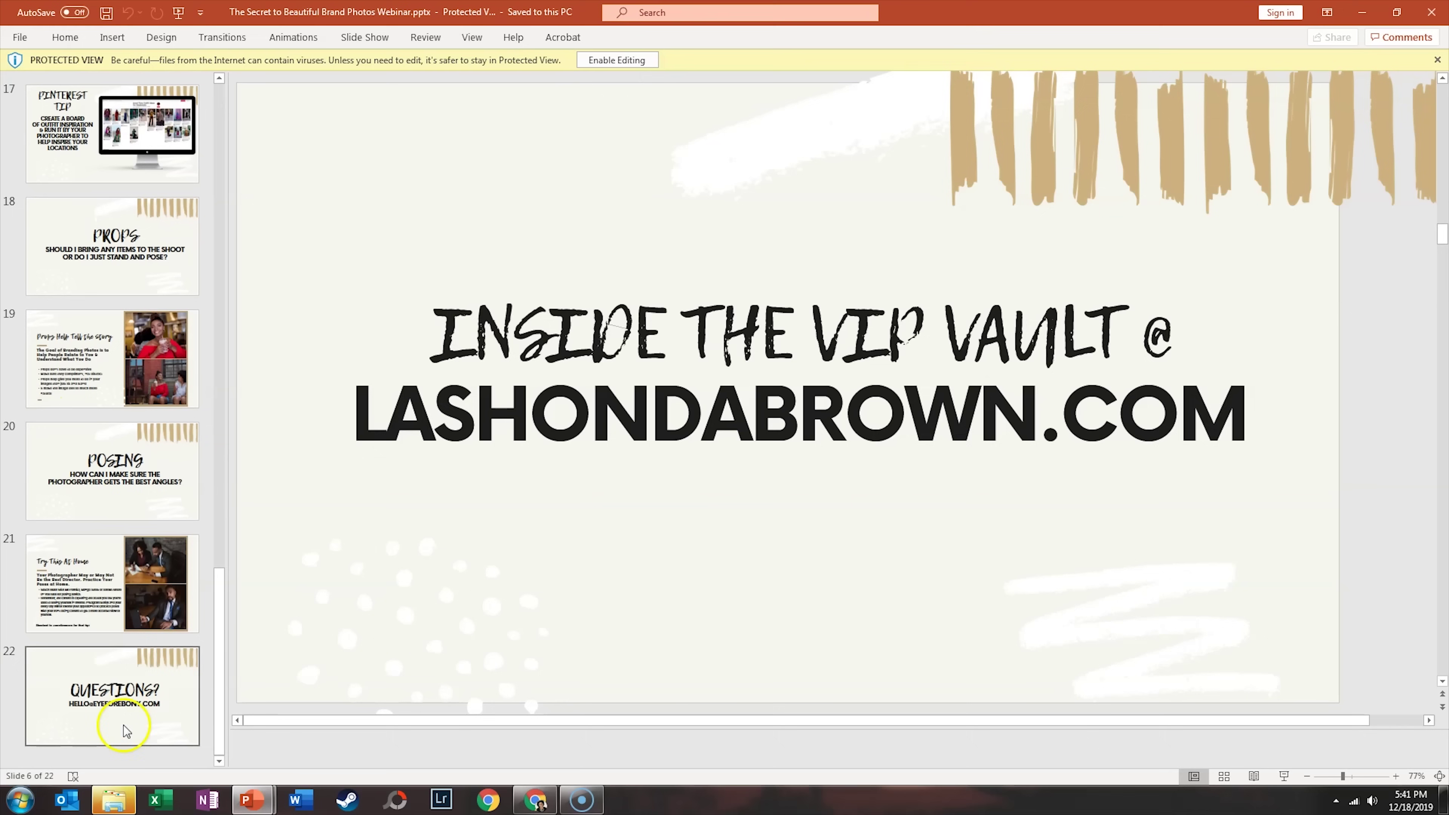
{"action": "left_click", "coordinate": [123, 725]}
- Step back up to slide 17, the Pinterest tip, then close the file and return to Canva
{"action": "left_click", "coordinate": [142, 609]}
{"action": "left_click", "coordinate": [137, 474]}
{"action": "left_click", "coordinate": [137, 360]}
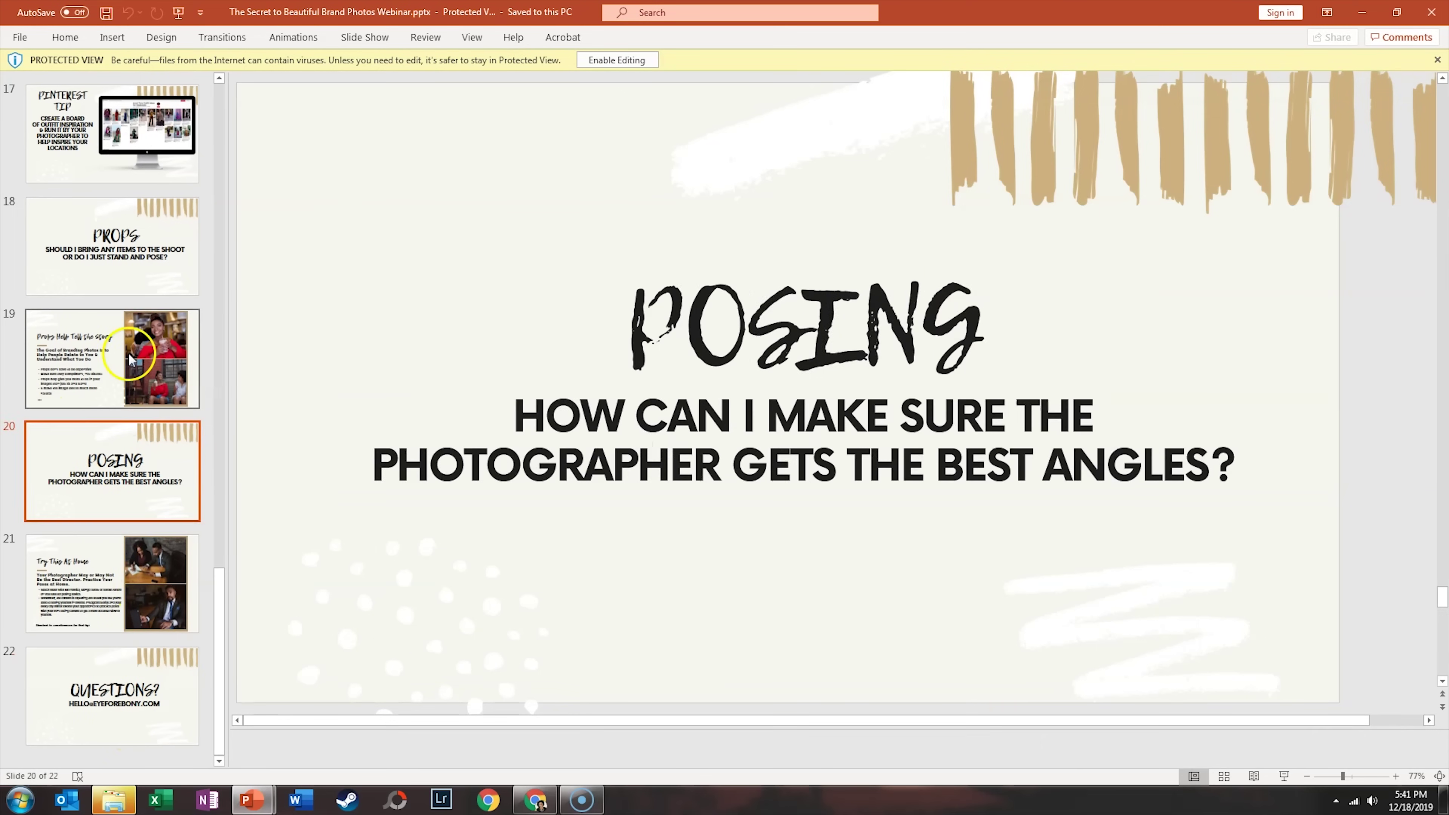
{"action": "left_click", "coordinate": [134, 255]}
{"action": "left_click", "coordinate": [131, 142]}
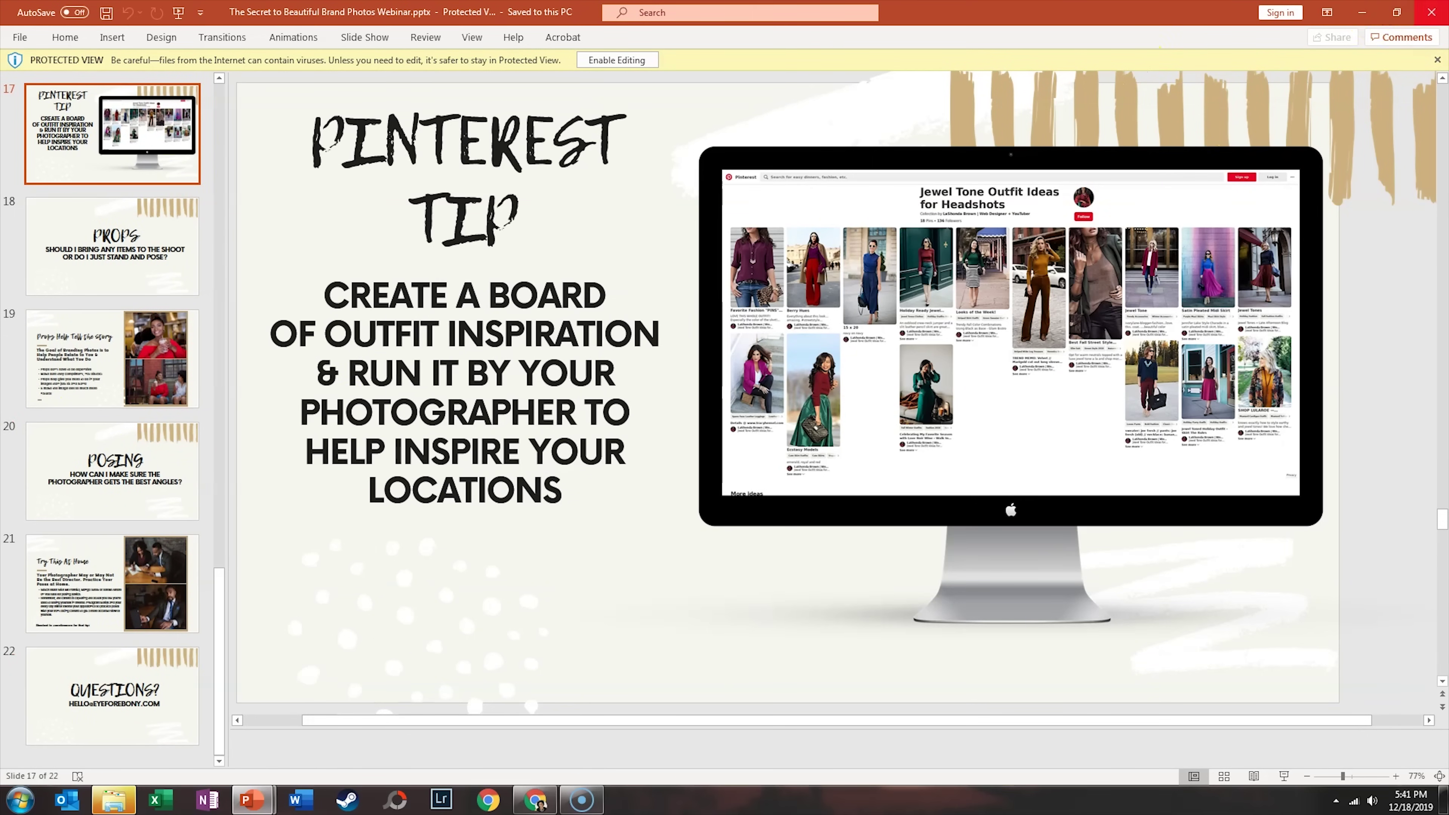
{"action": "left_click", "coordinate": [1432, 12]}
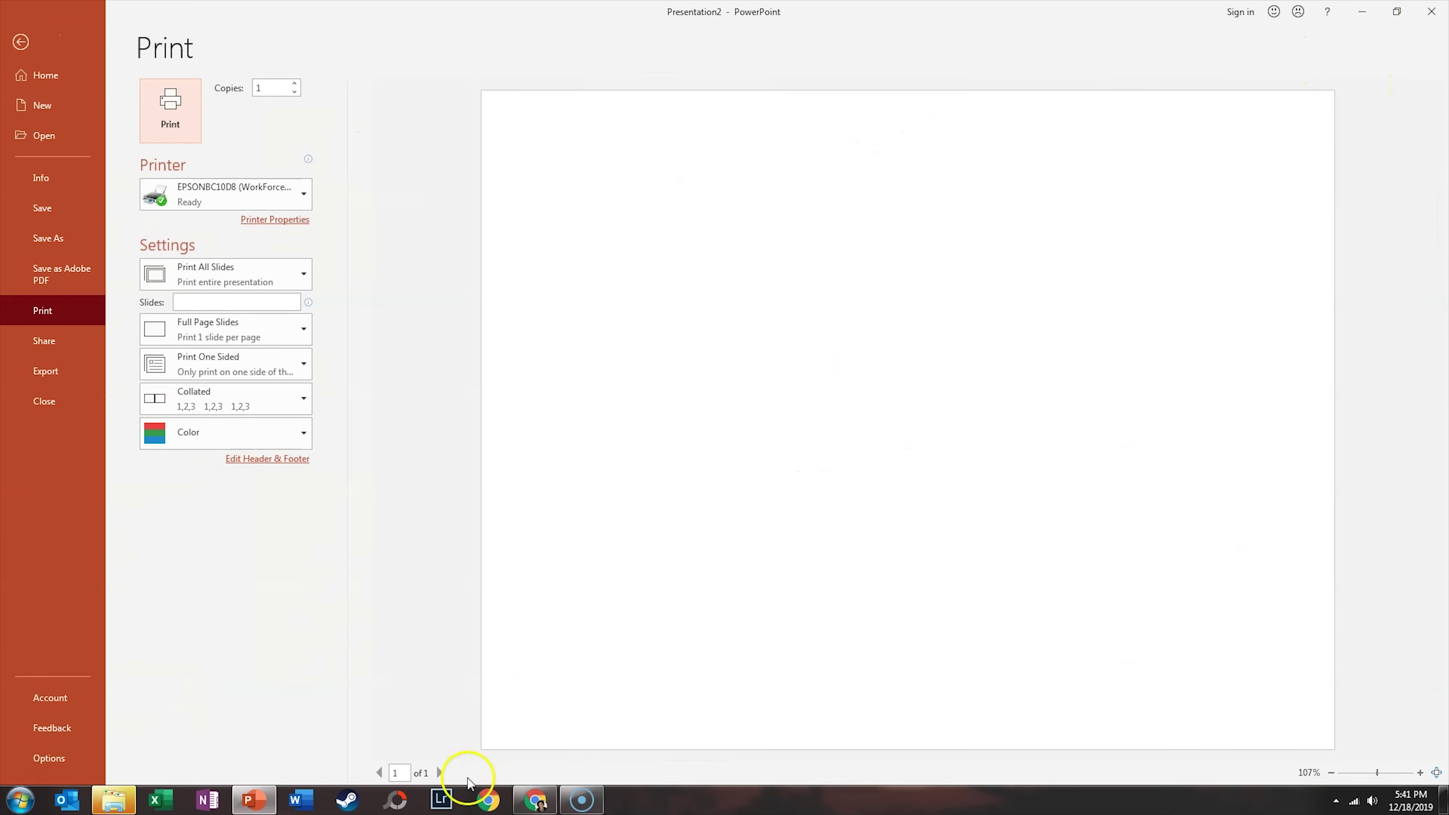
{"action": "left_click", "coordinate": [535, 800]}
- Dismiss the published notice and download all 22 pages as PNG images in a zip
{"action": "left_click", "coordinate": [967, 300]}
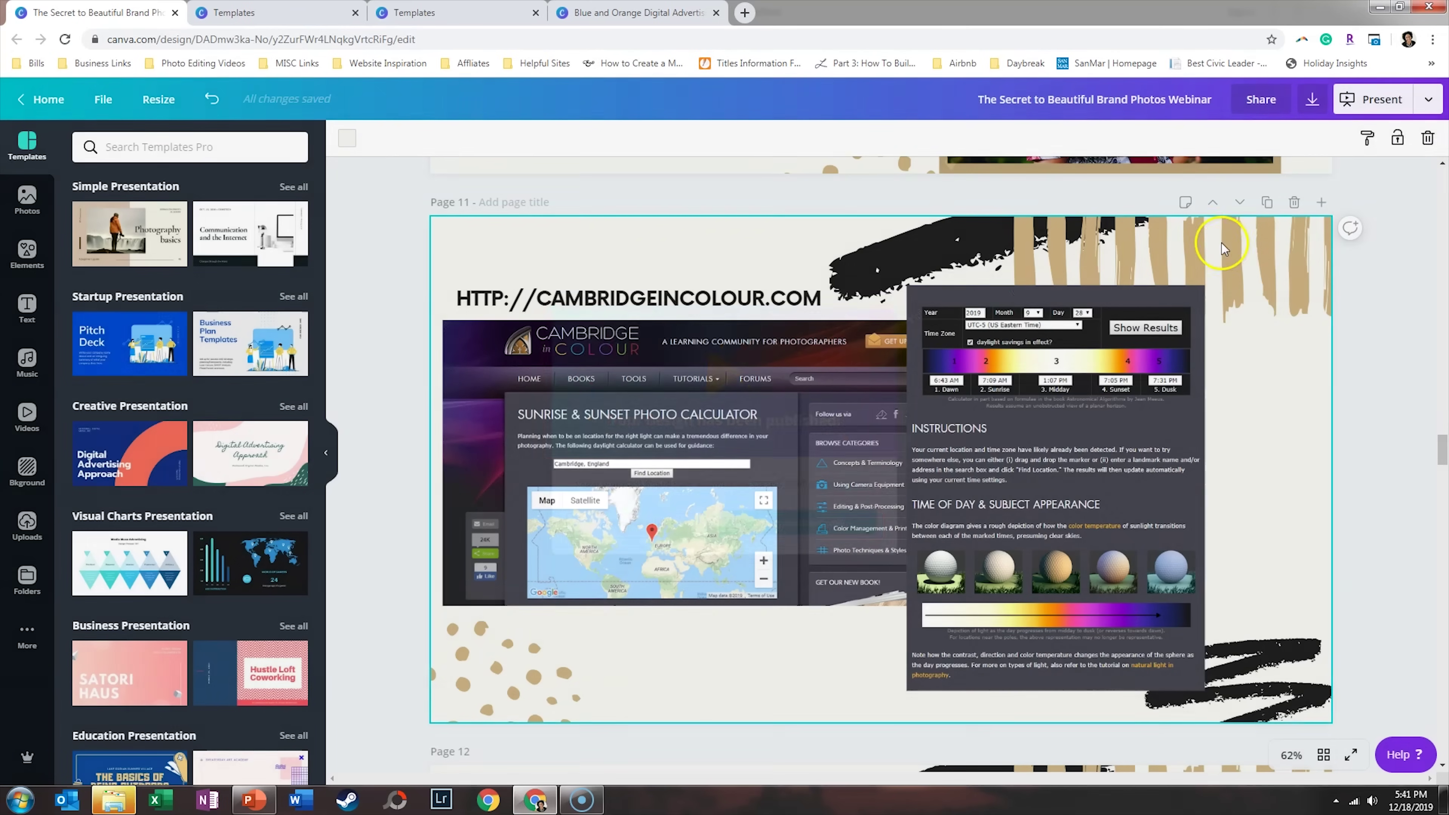
{"action": "left_click", "coordinate": [1313, 99]}
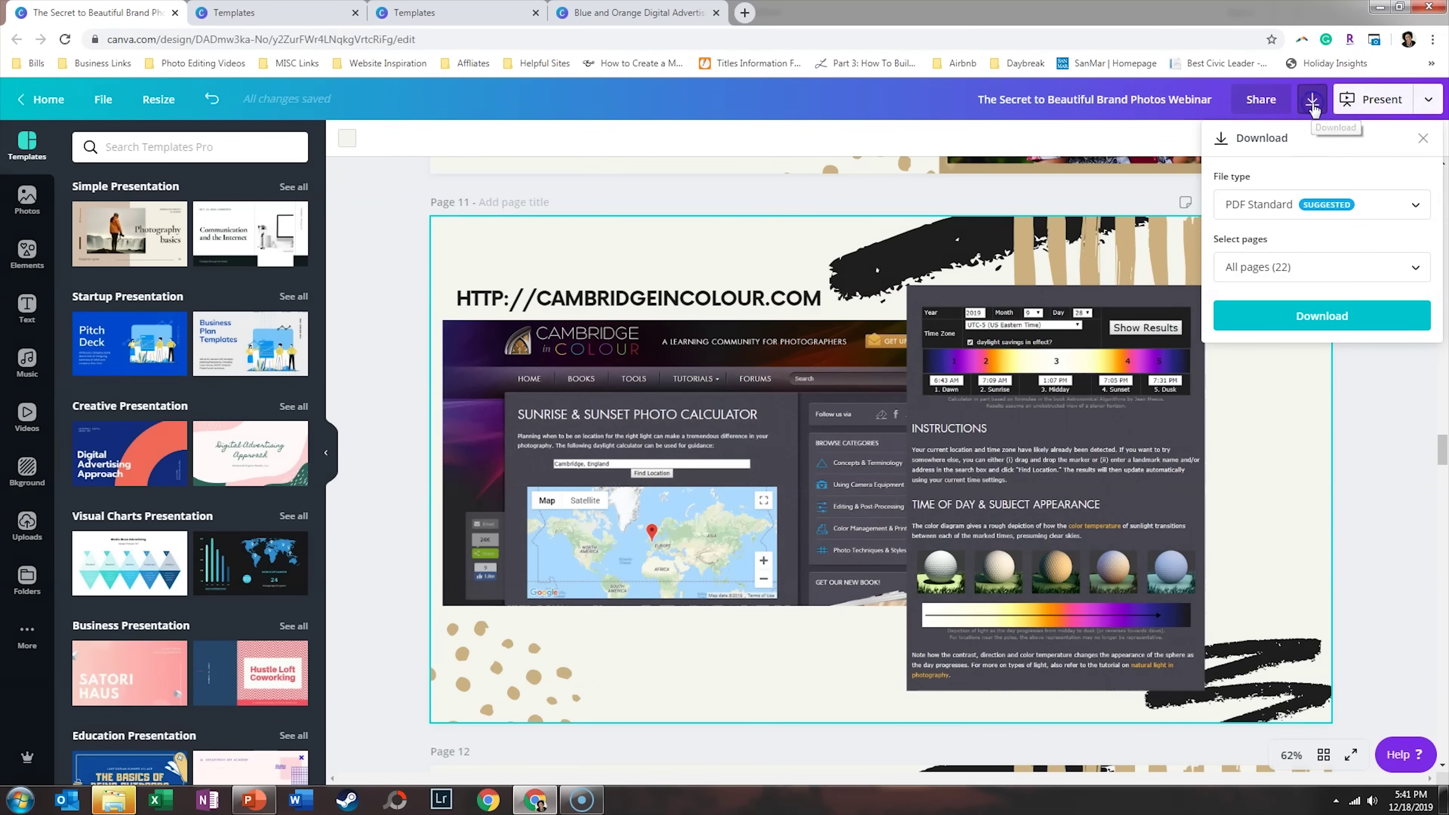
{"action": "left_click", "coordinate": [1390, 218]}
{"action": "left_click", "coordinate": [1321, 132]}
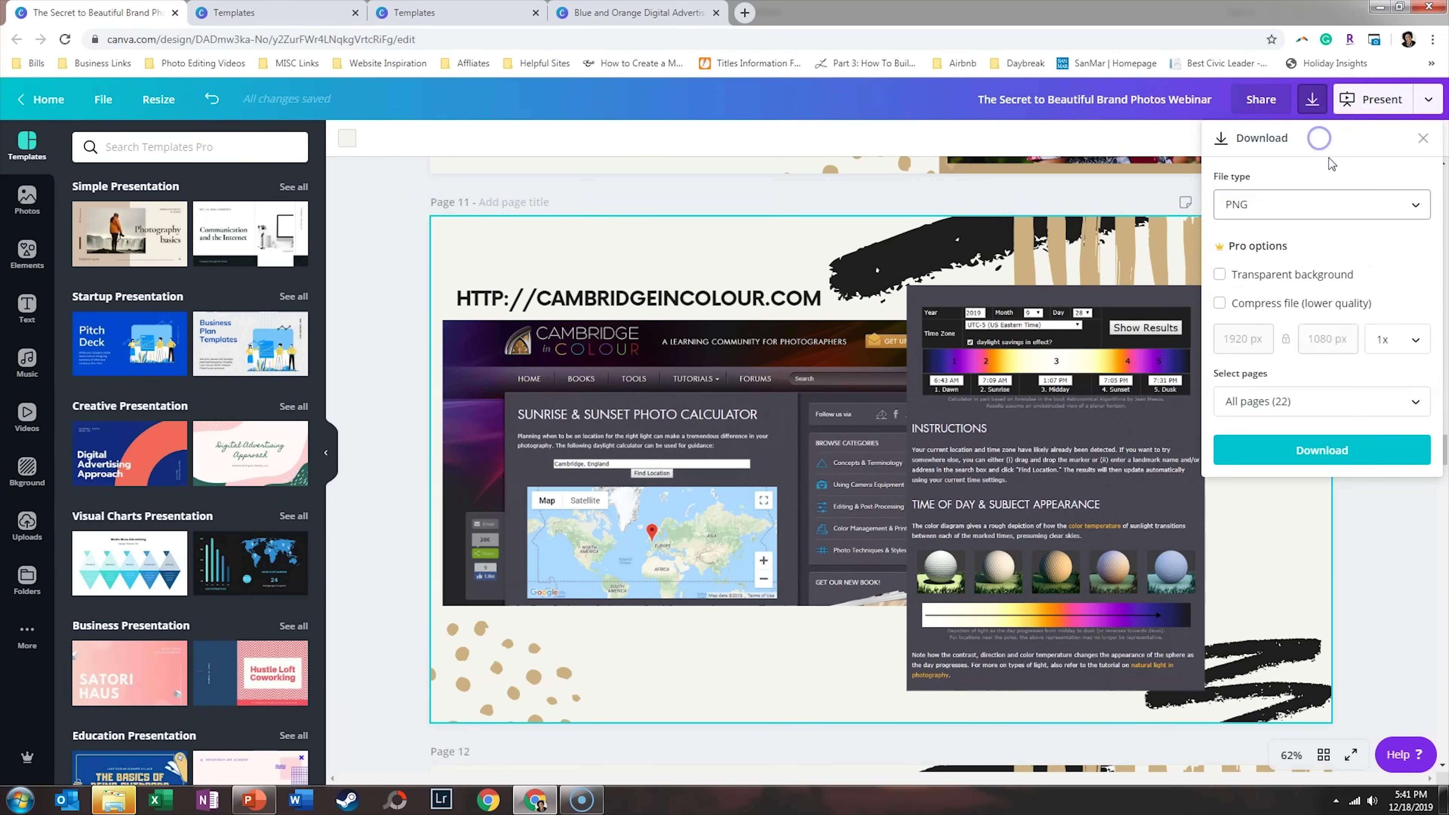
{"action": "left_click", "coordinate": [1330, 453]}
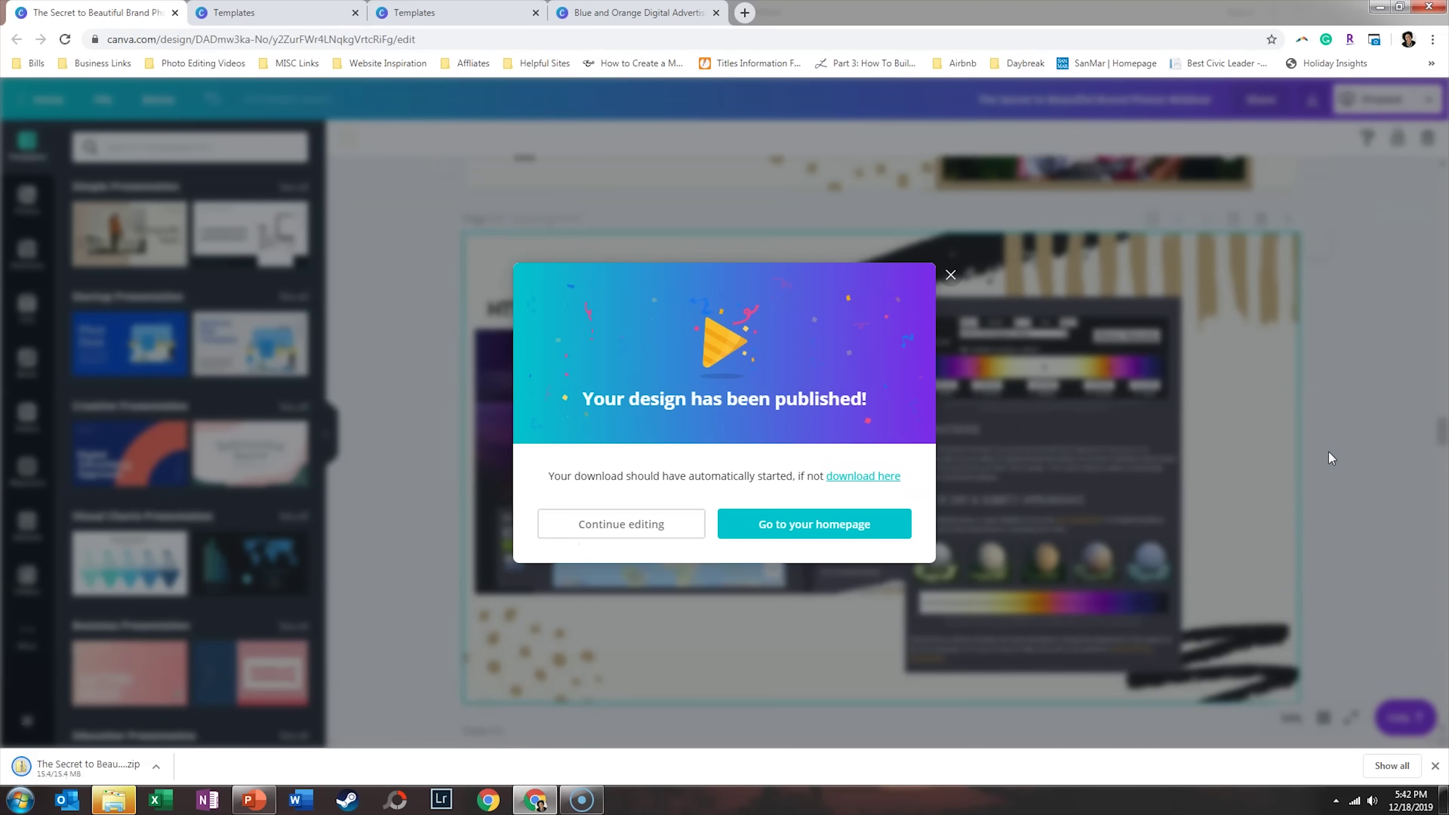
- Show the downloaded zip in its folder and extract all its files into the webinar folder
{"action": "left_click", "coordinate": [155, 768]}
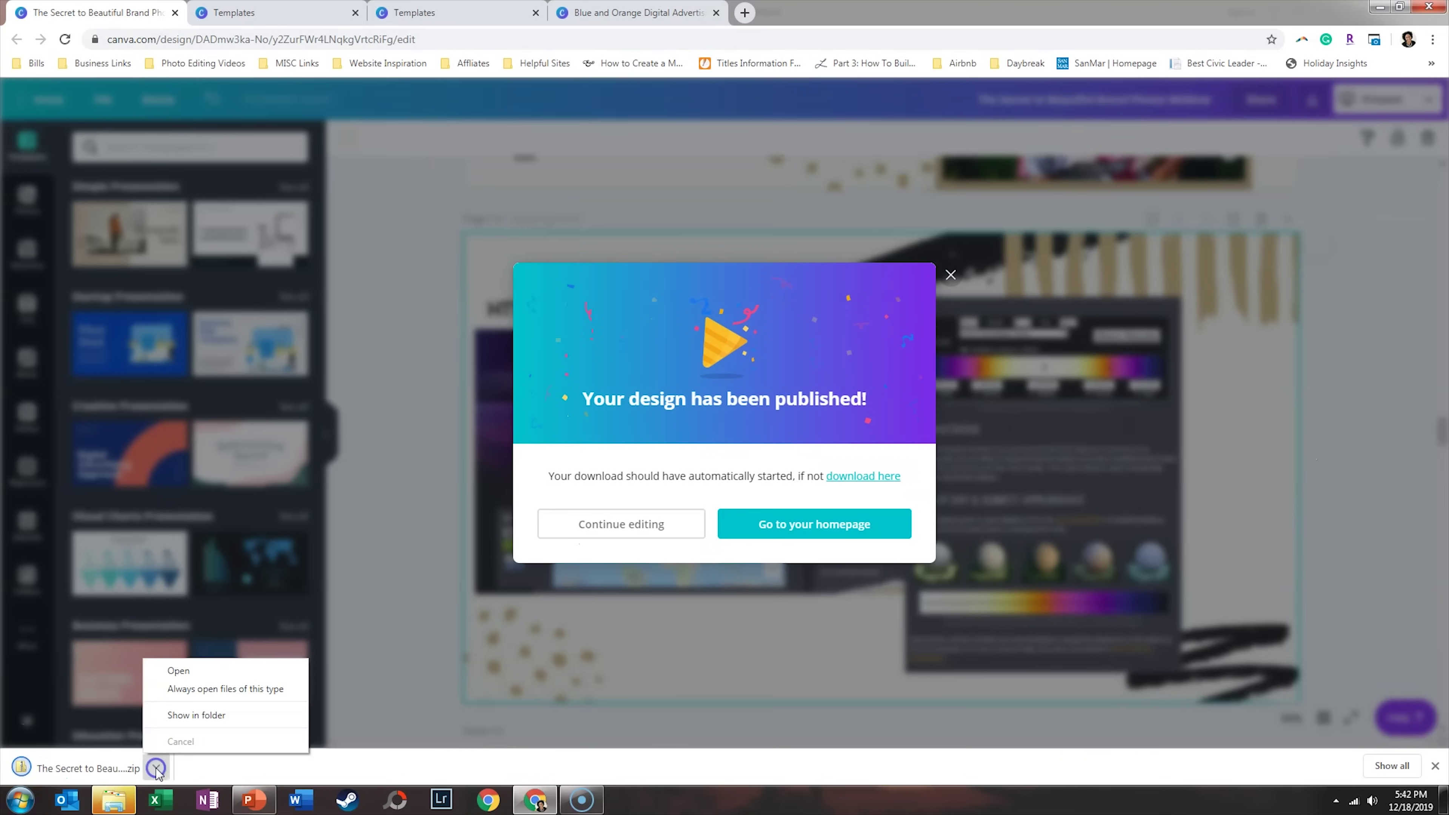
{"action": "left_click", "coordinate": [196, 715]}
{"action": "right_click", "coordinate": [246, 543]}
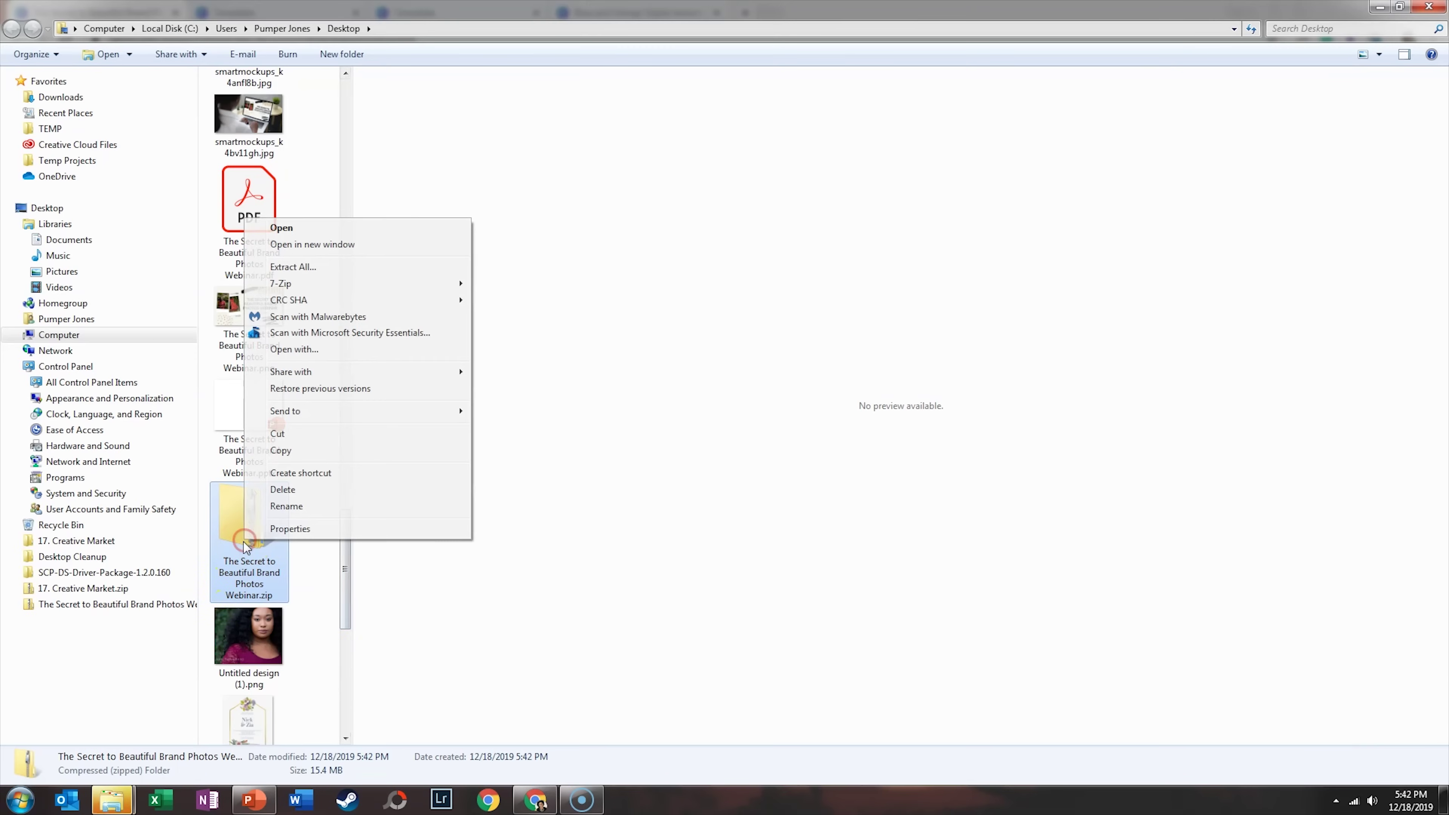
{"action": "left_click", "coordinate": [344, 266]}
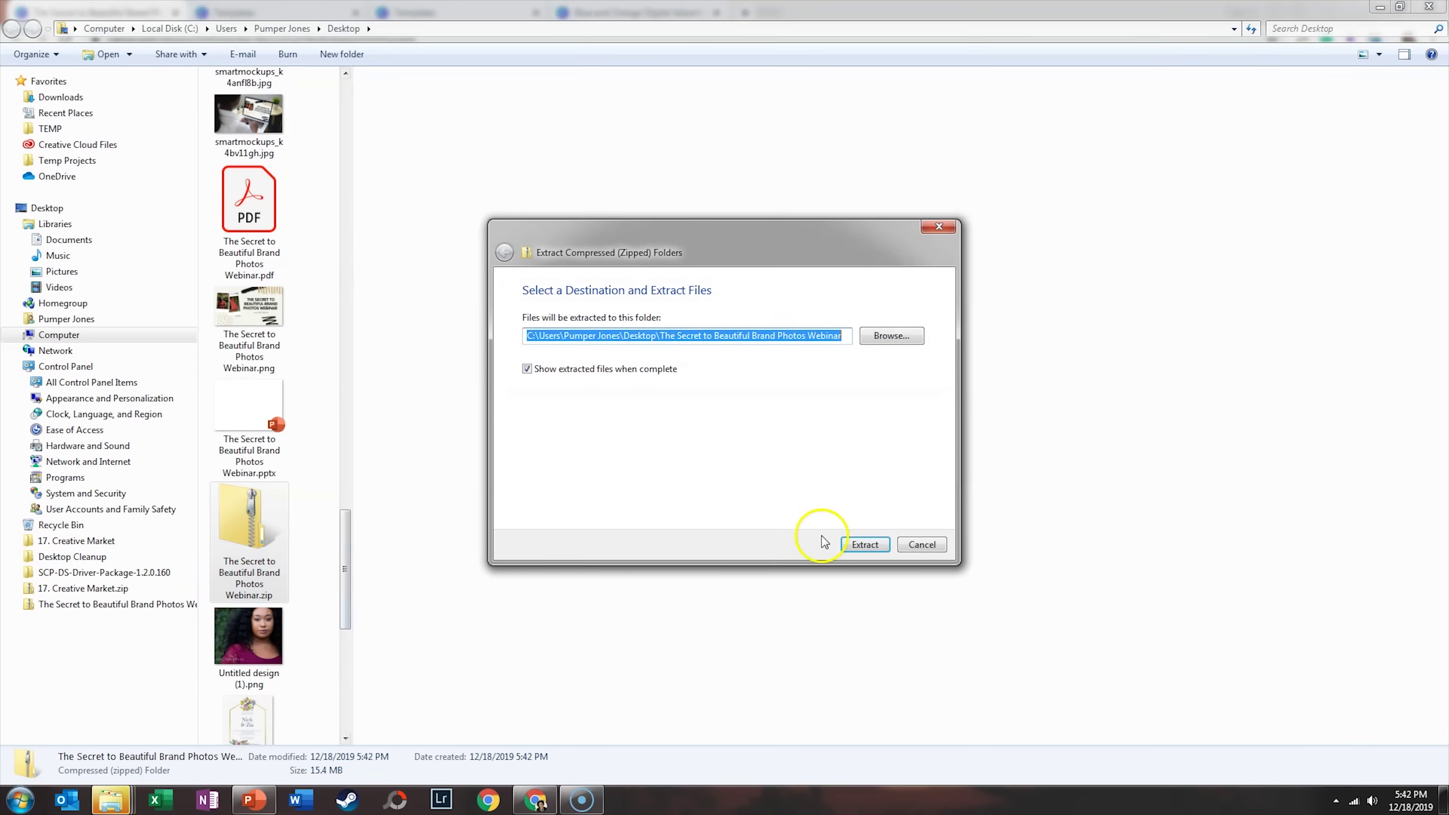
{"action": "left_click", "coordinate": [861, 544]}
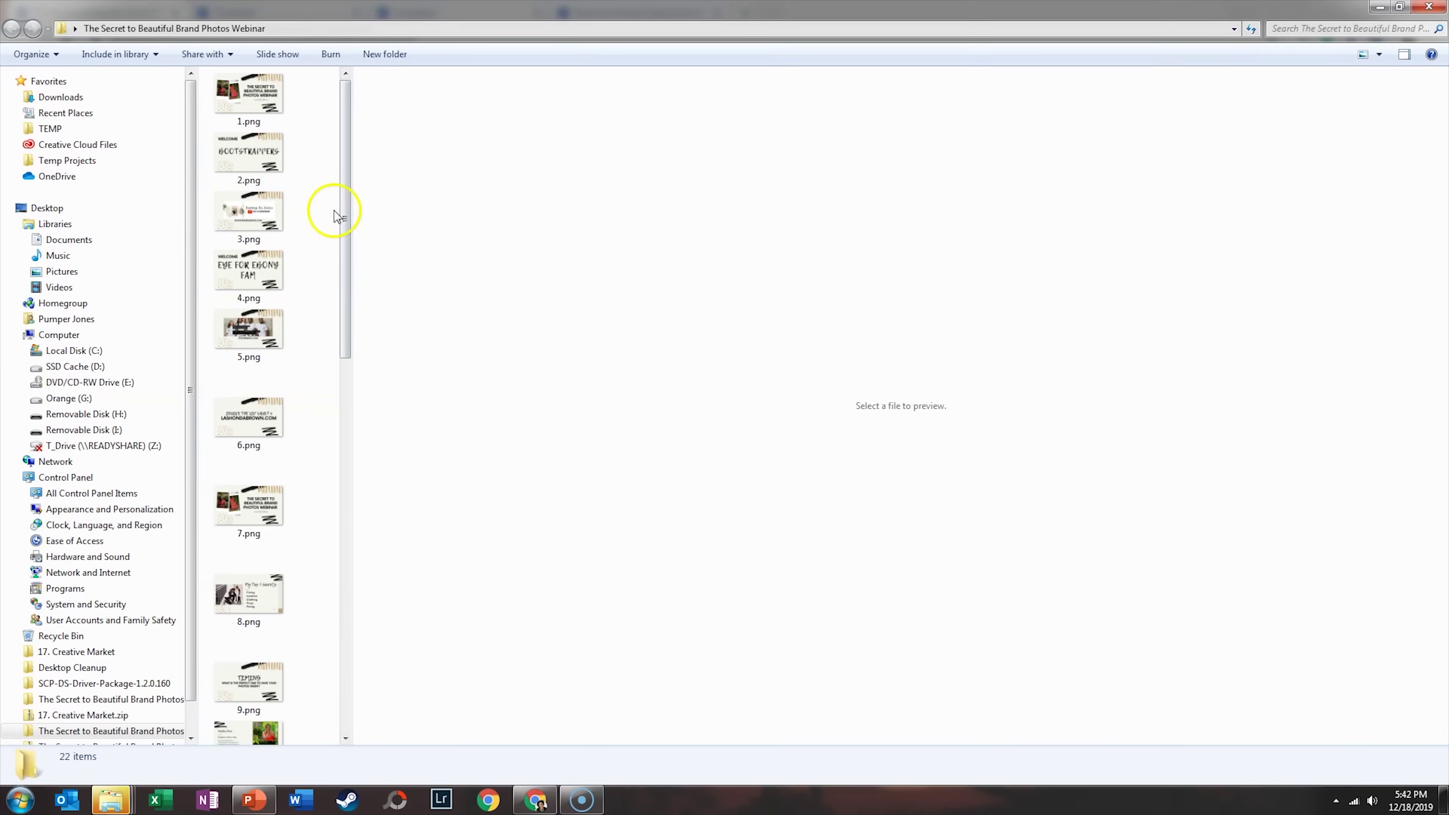
- Preview the slide images 2.png through 22.png, then switch to PowerPoint
{"action": "left_click", "coordinate": [251, 97]}
{"action": "left_click_drag", "start_coordinate": [347, 233], "coordinate": [362, 719]}
{"action": "left_click", "coordinate": [251, 714]}
{"action": "left_click", "coordinate": [234, 522]}
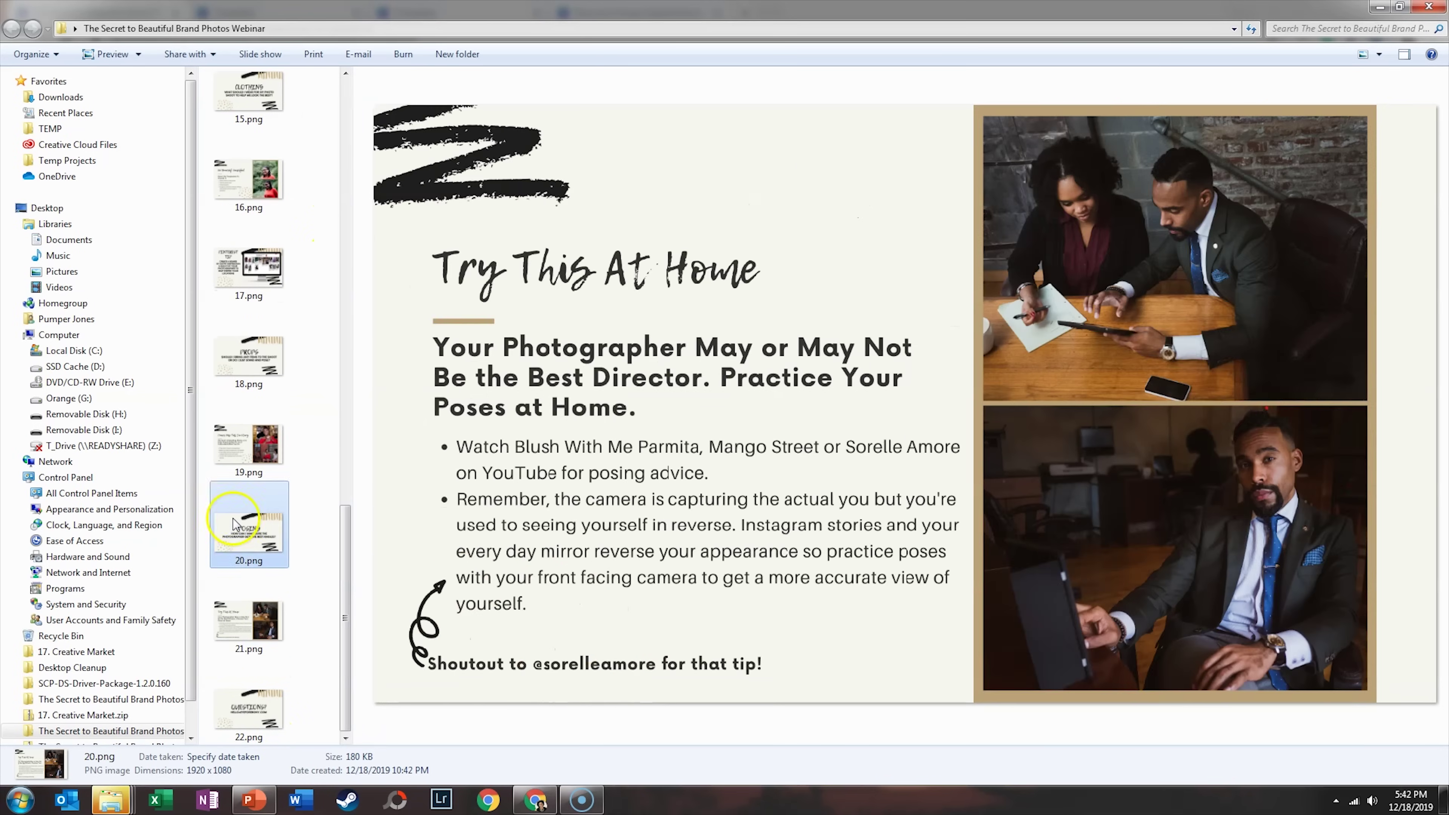
{"action": "left_click", "coordinate": [257, 446]}
{"action": "left_click", "coordinate": [263, 354]}
{"action": "left_click", "coordinate": [279, 280]}
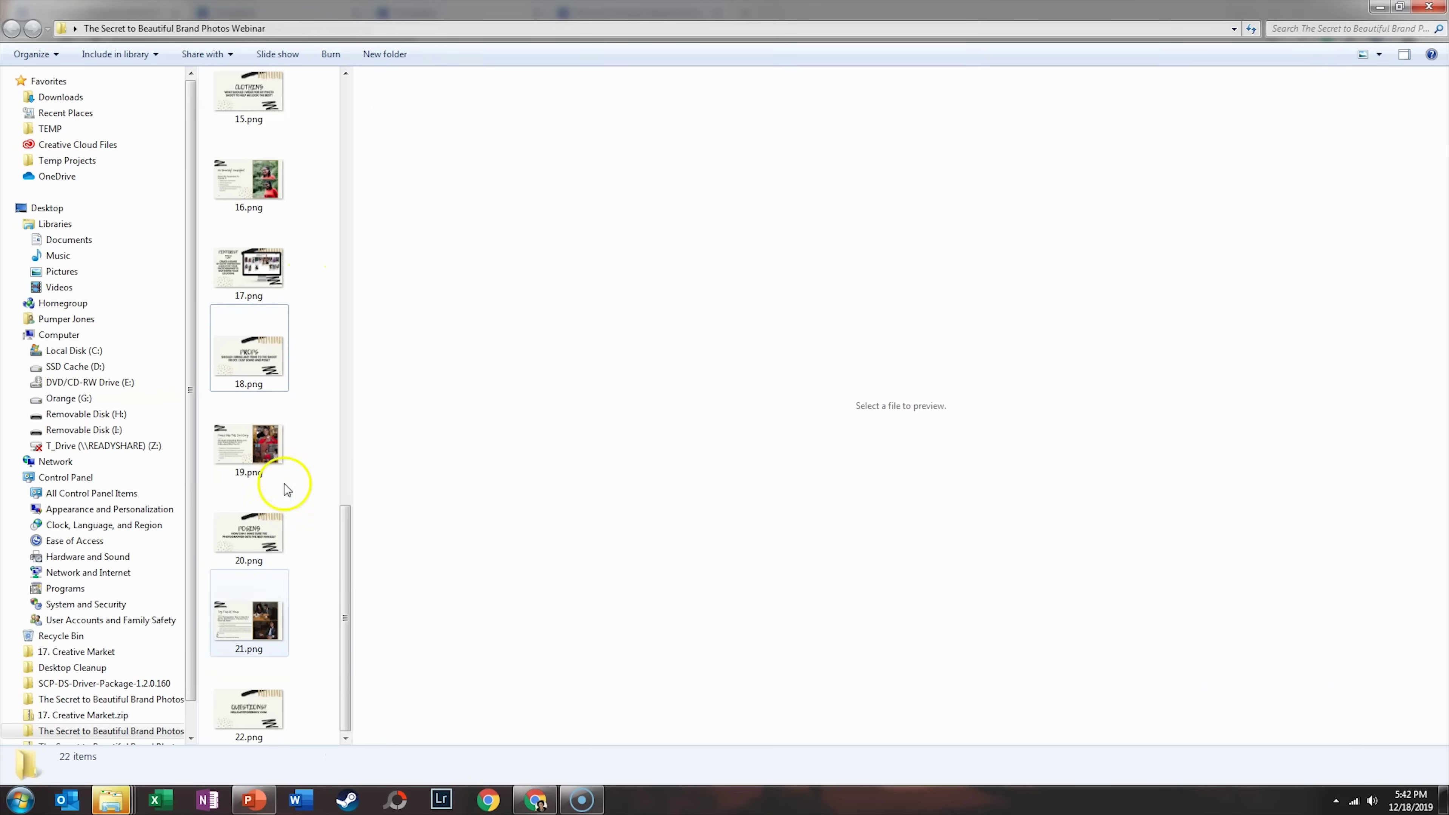
{"action": "left_click", "coordinate": [253, 799]}
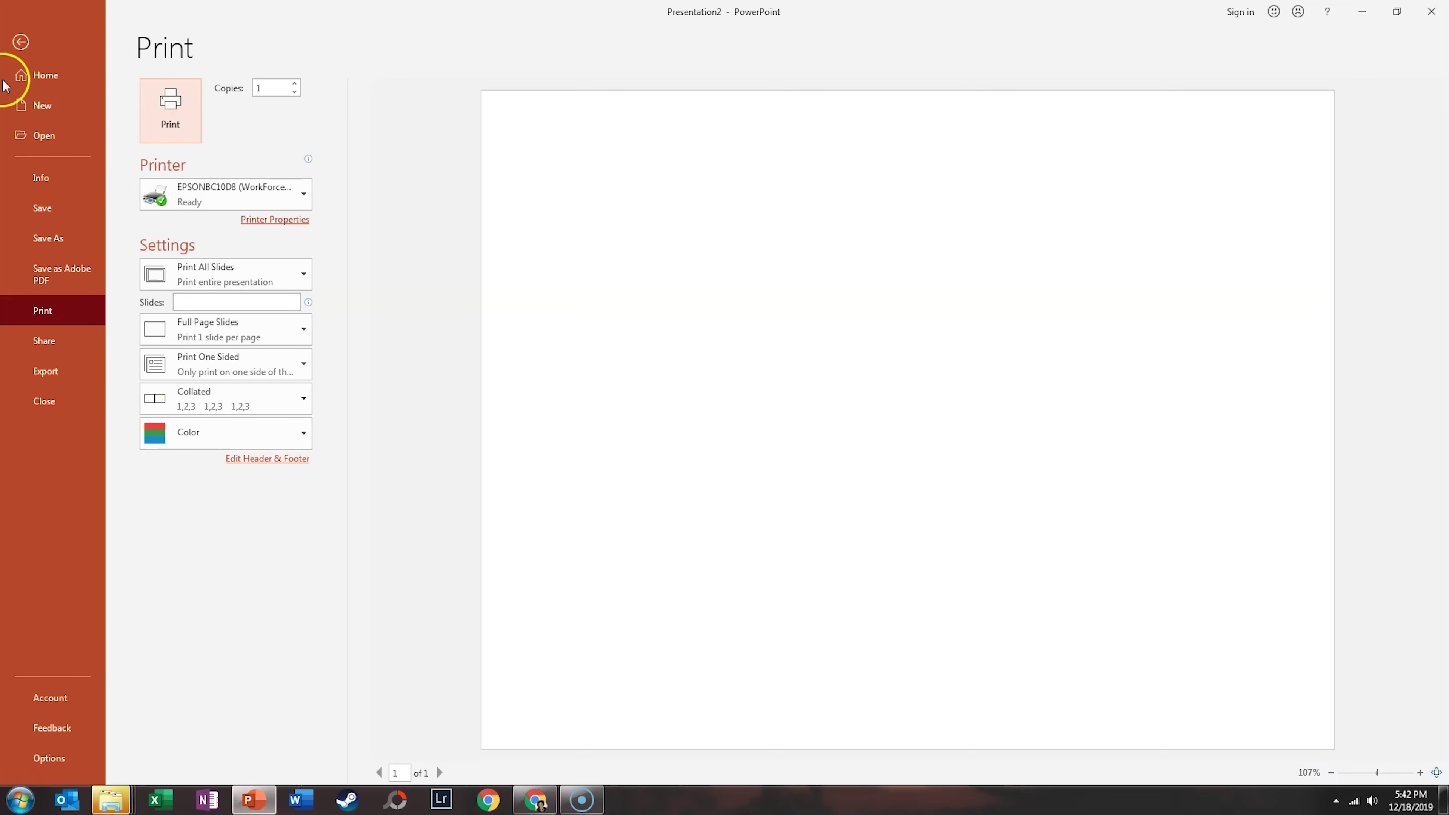
- Leave the print view and start a New Photo Album from the Insert tab
{"action": "left_click", "coordinate": [20, 42]}
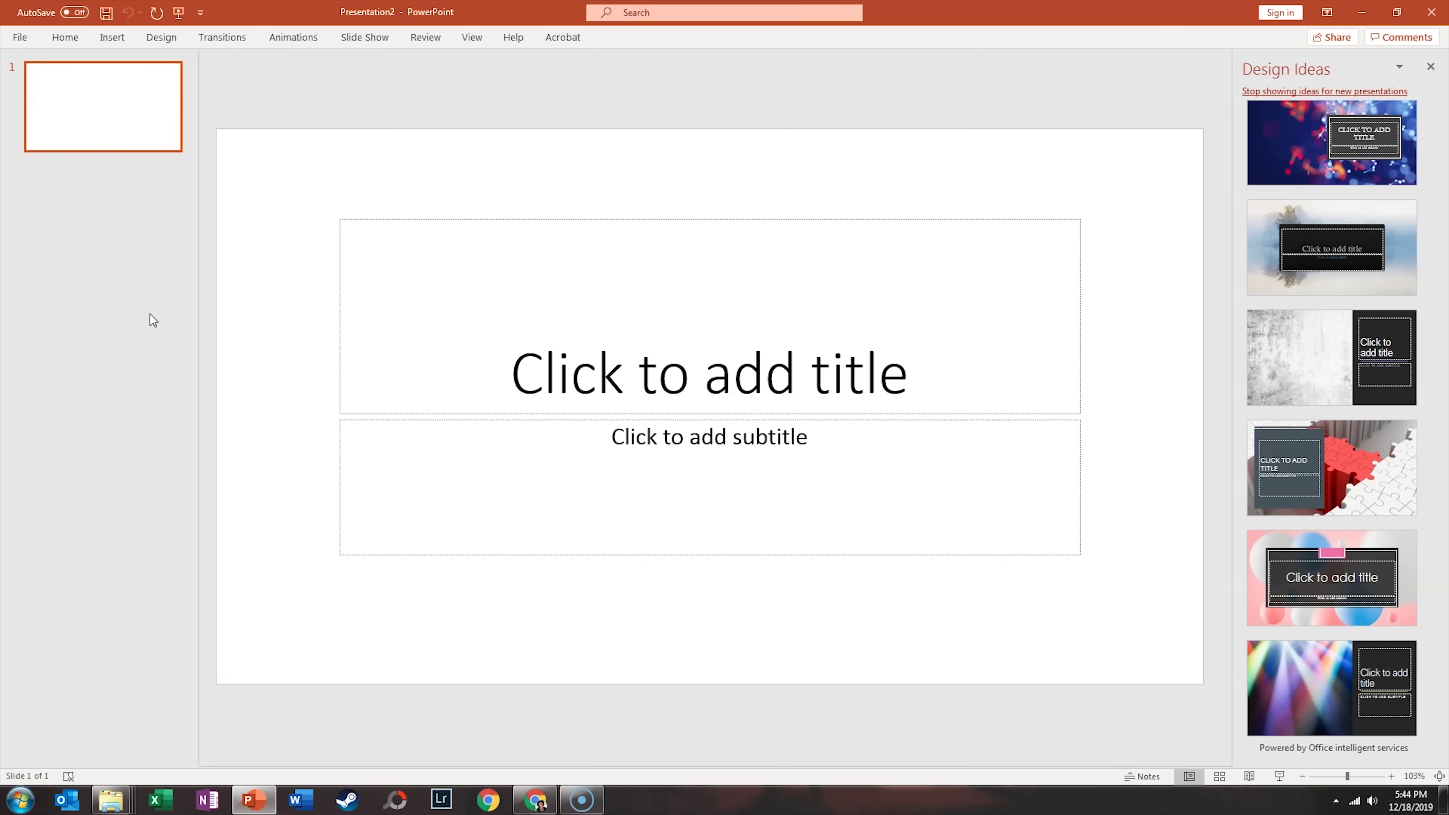
{"action": "left_click", "coordinate": [113, 38]}
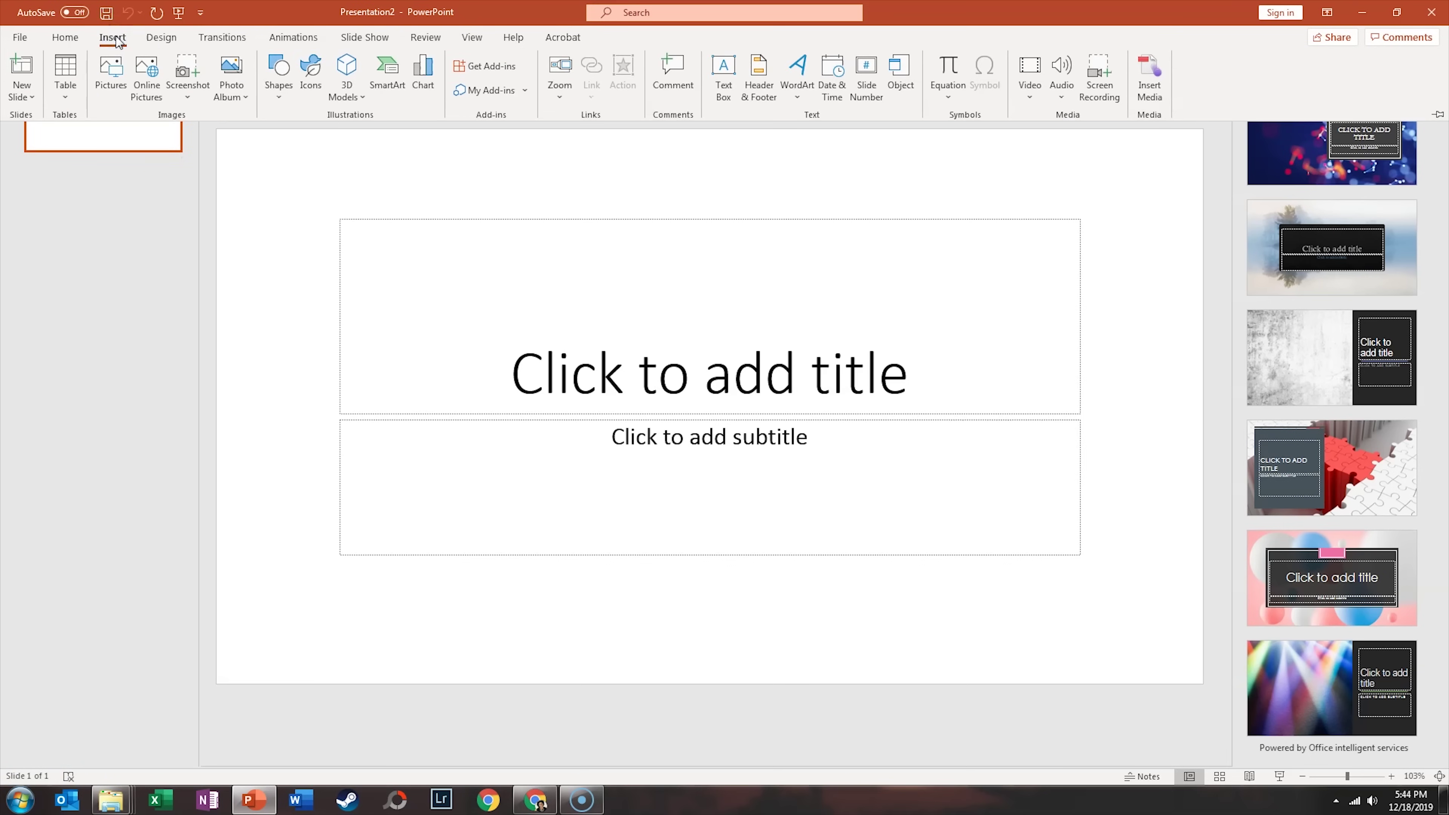
{"action": "left_click", "coordinate": [245, 95]}
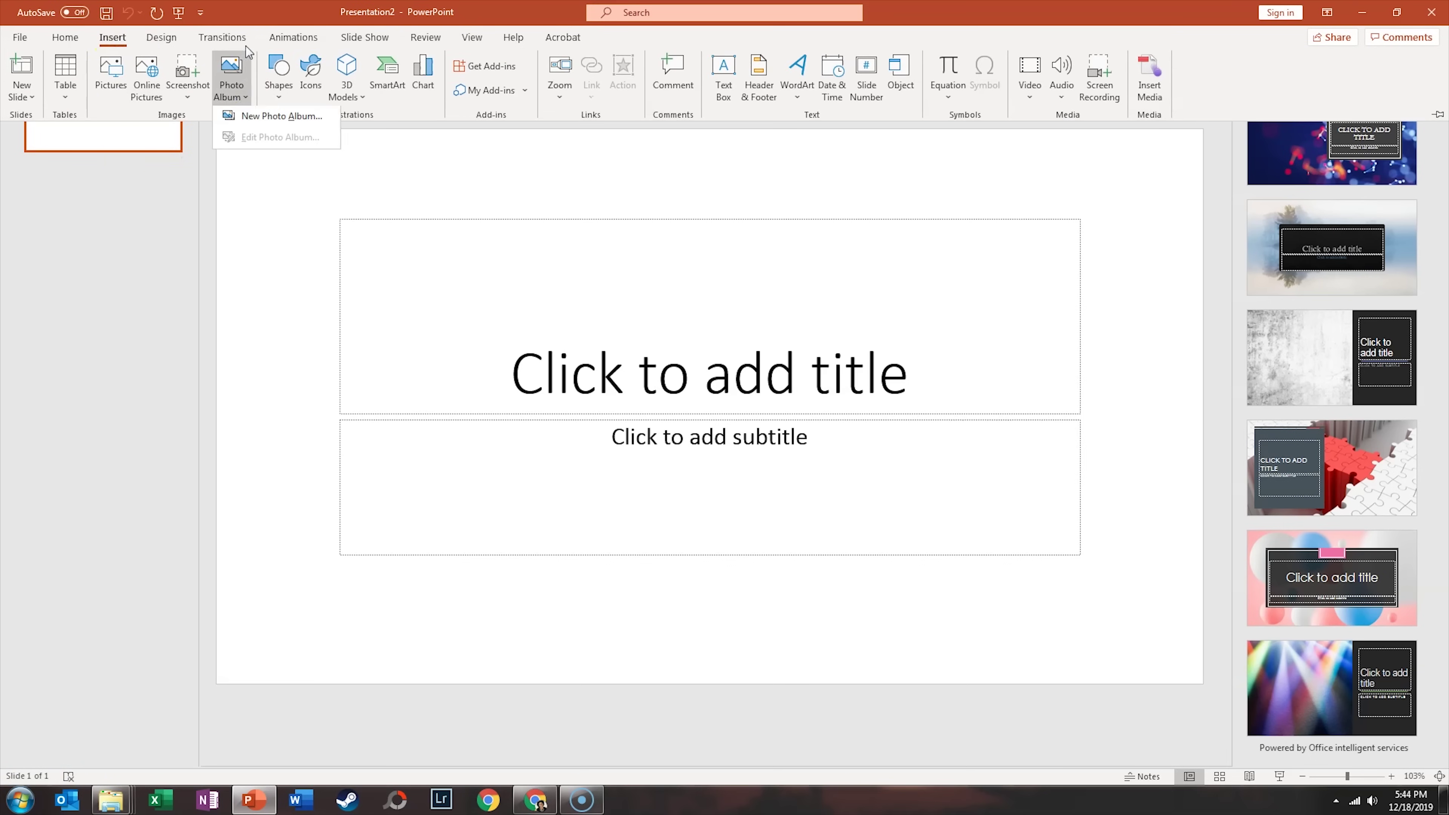
{"action": "left_click", "coordinate": [254, 114]}
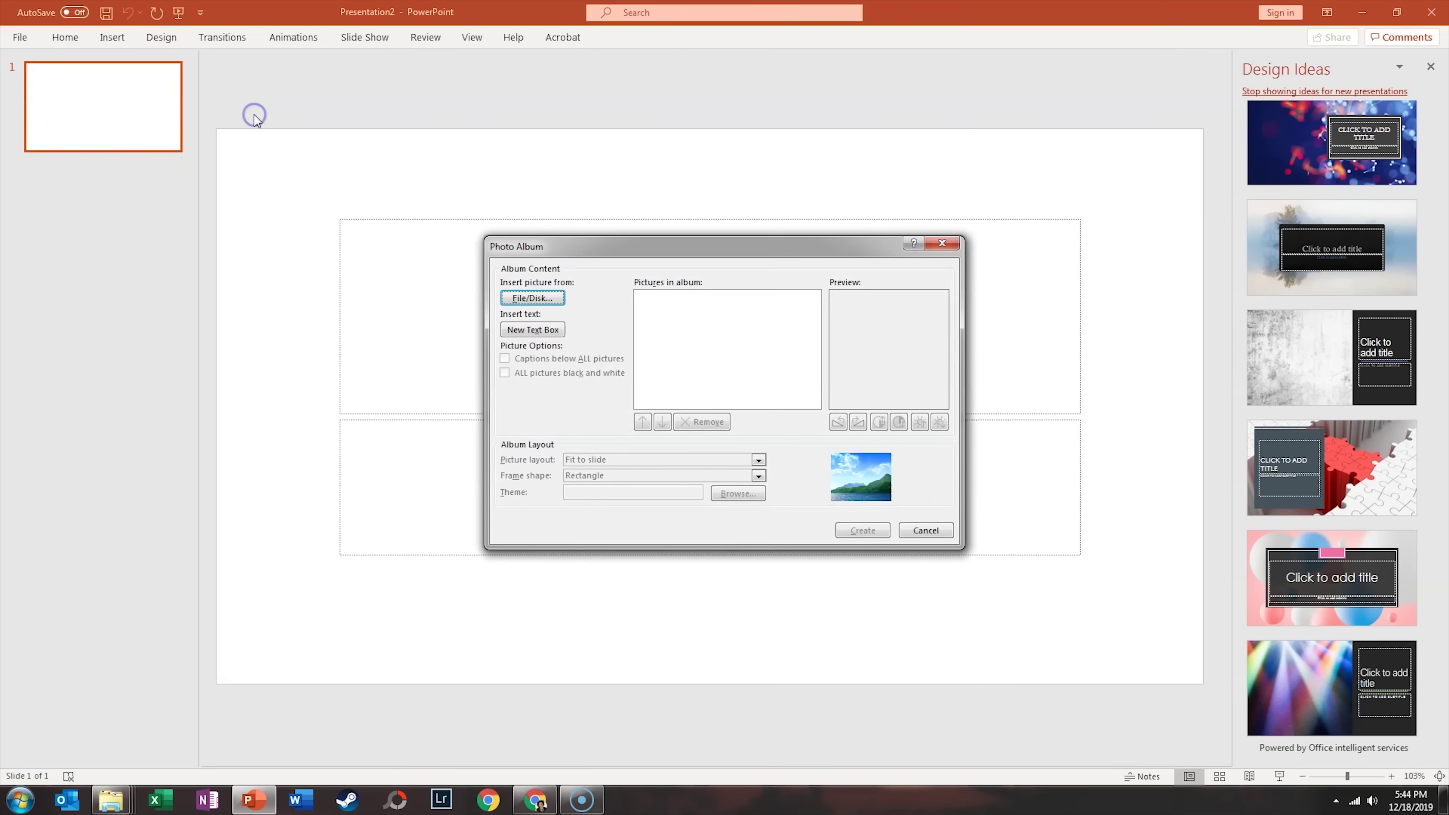
- Add all 22 PNGs from the Desktop webinar folder to the album and create it
{"action": "left_click", "coordinate": [543, 297]}
{"action": "left_click", "coordinate": [525, 503]}
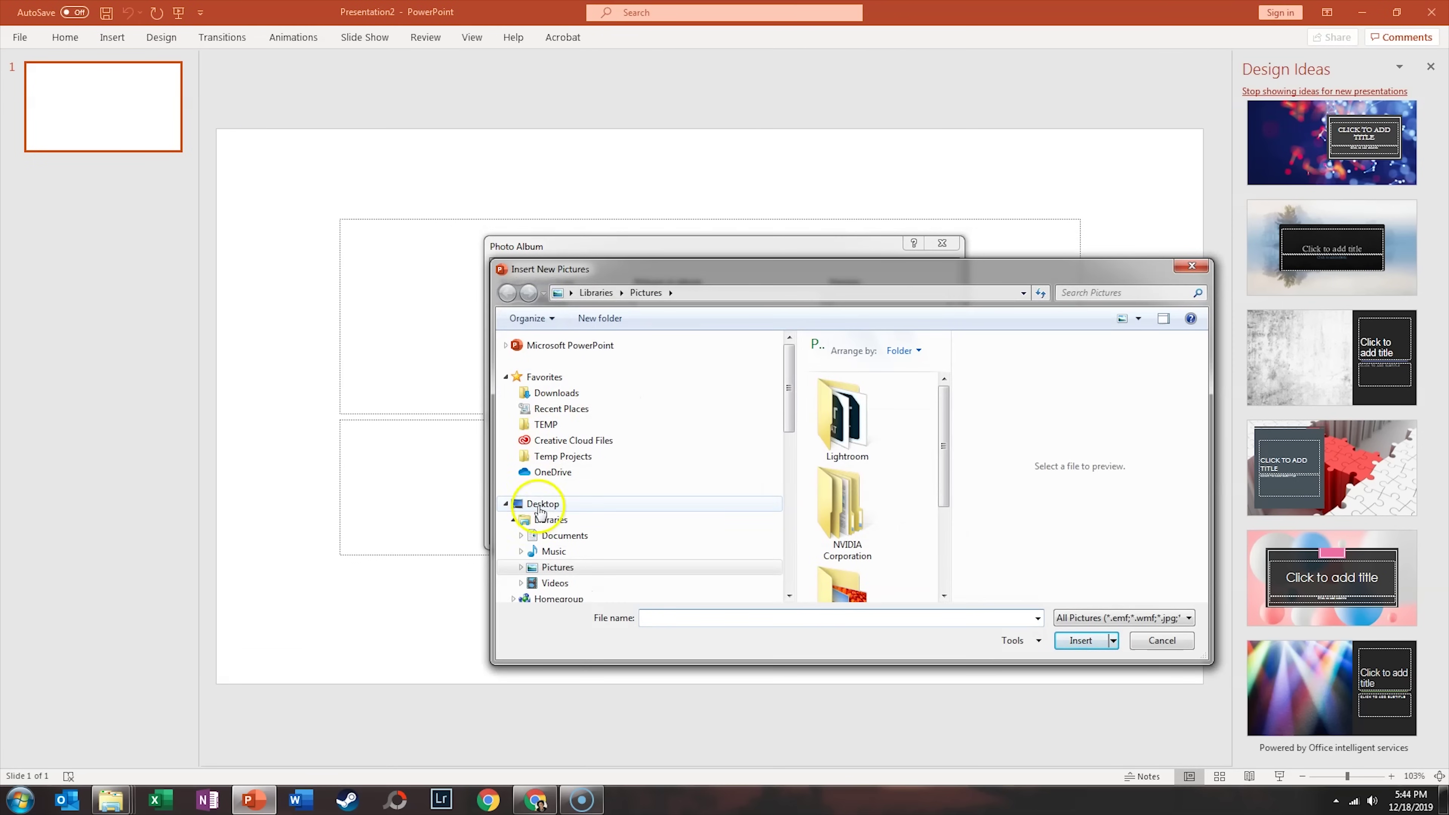
{"action": "left_click_drag", "start_coordinate": [944, 359], "coordinate": [938, 450]}
{"action": "double_click", "coordinate": [844, 423]}
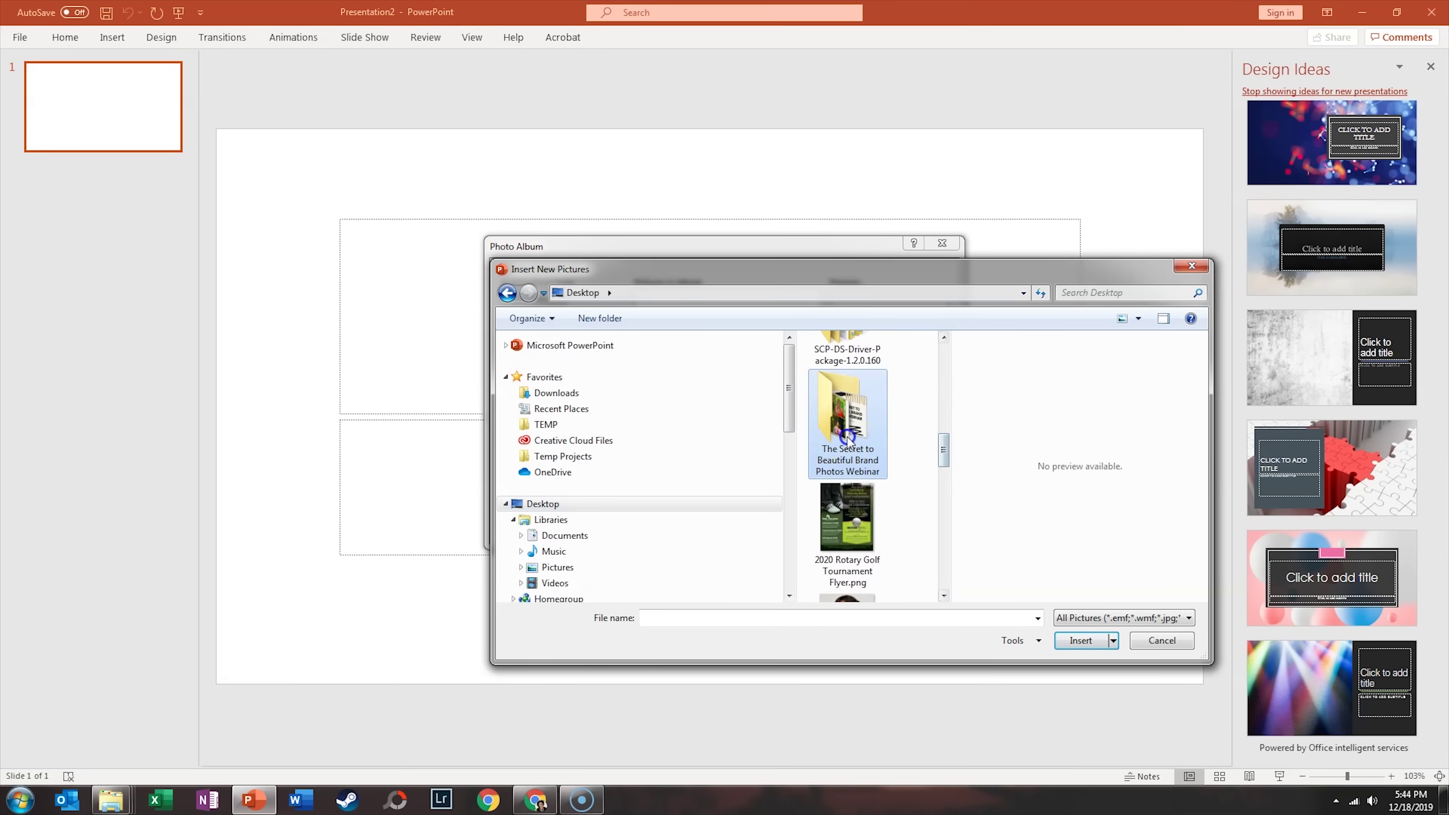
{"action": "key", "text": "ctrl+a"}
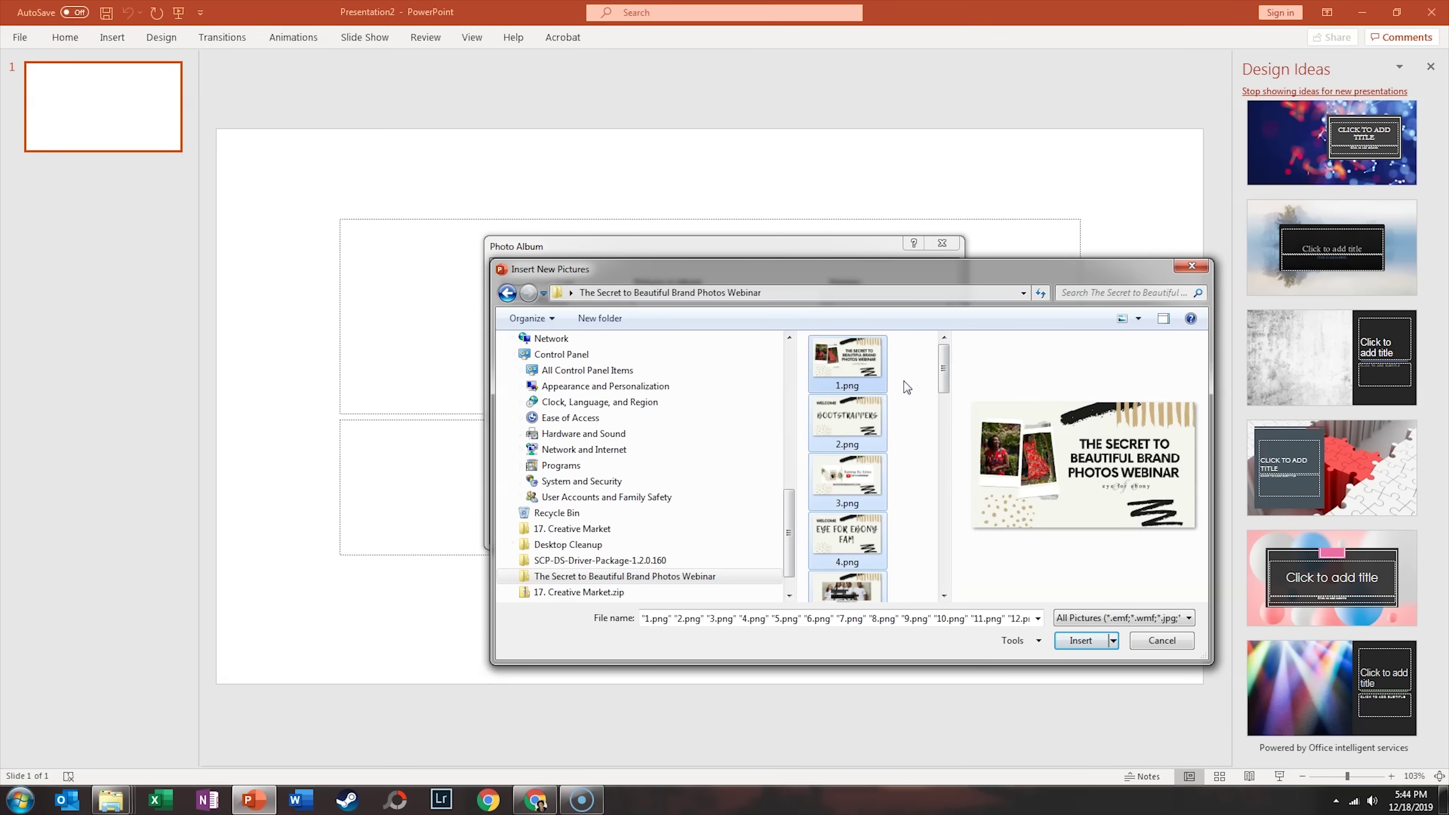
{"action": "left_click", "coordinate": [1080, 641]}
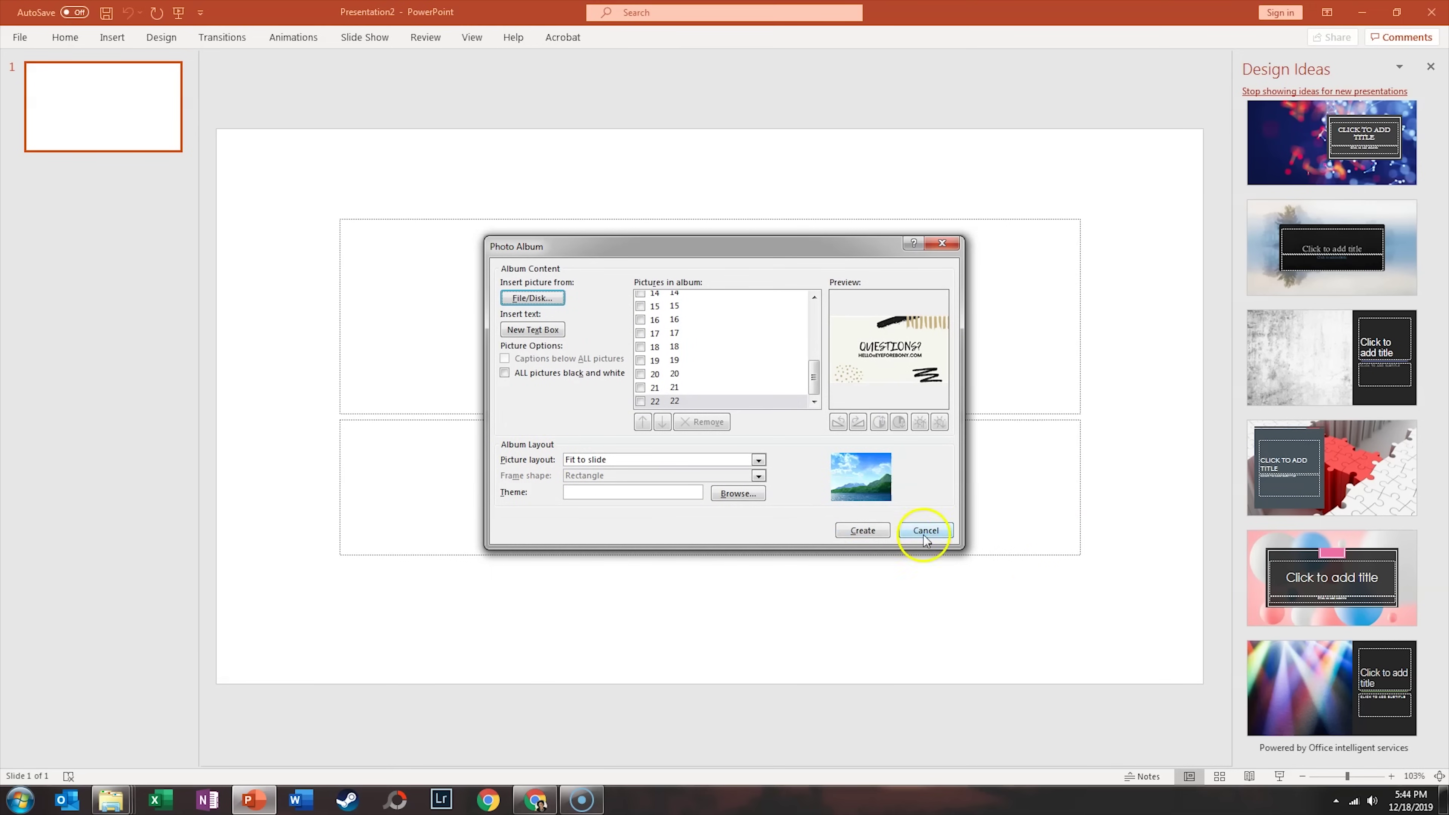
{"action": "left_click", "coordinate": [865, 533]}
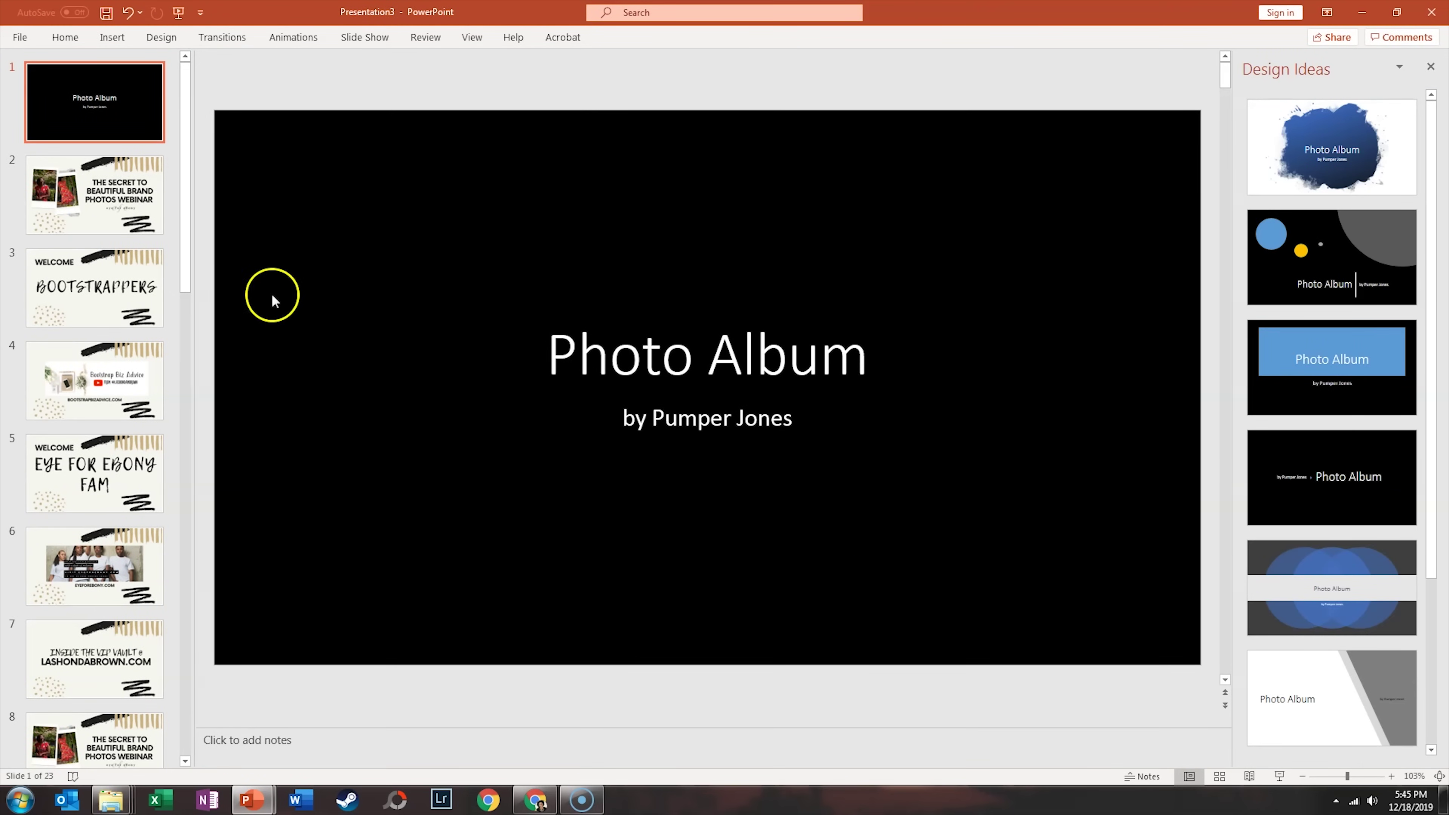
- Delete the black Photo Album title slide
{"action": "left_click_drag", "start_coordinate": [188, 200], "coordinate": [186, 124]}
{"action": "left_click", "coordinate": [120, 107]}
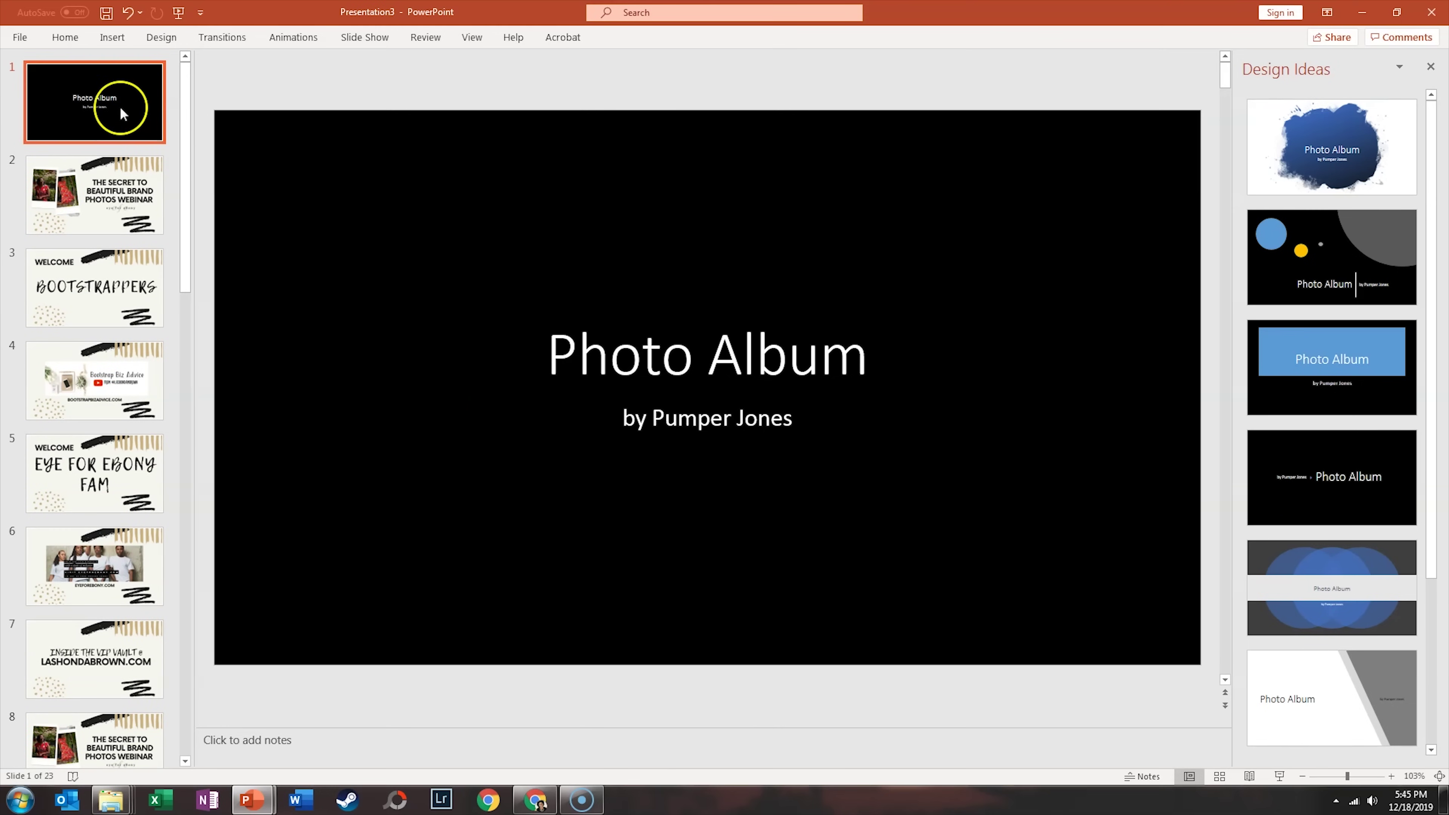
{"action": "key", "text": "Delete"}
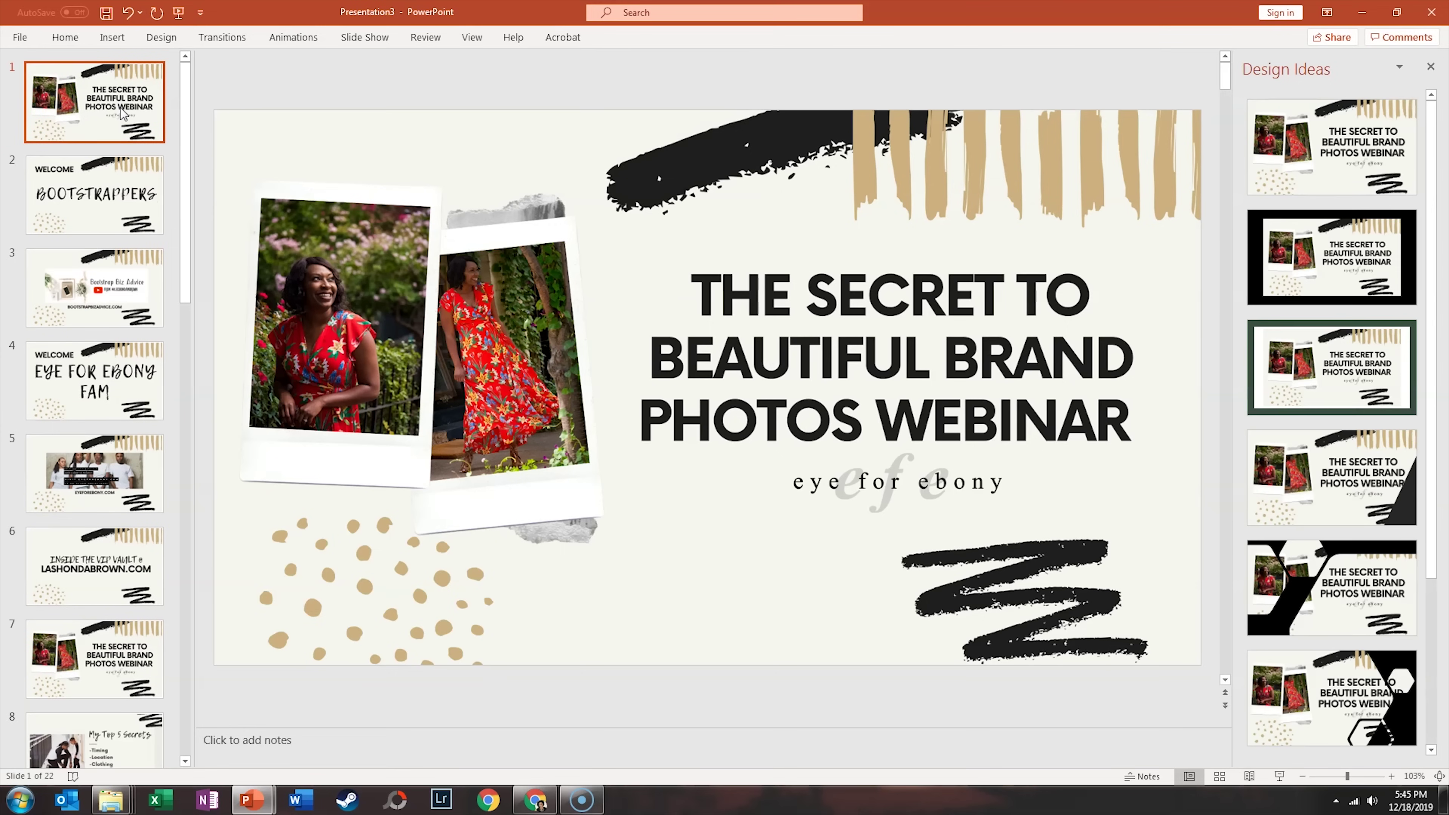
- Apply a Wipe transition from the left to every slide
{"action": "left_click", "coordinate": [232, 49]}
{"action": "left_click", "coordinate": [248, 40]}
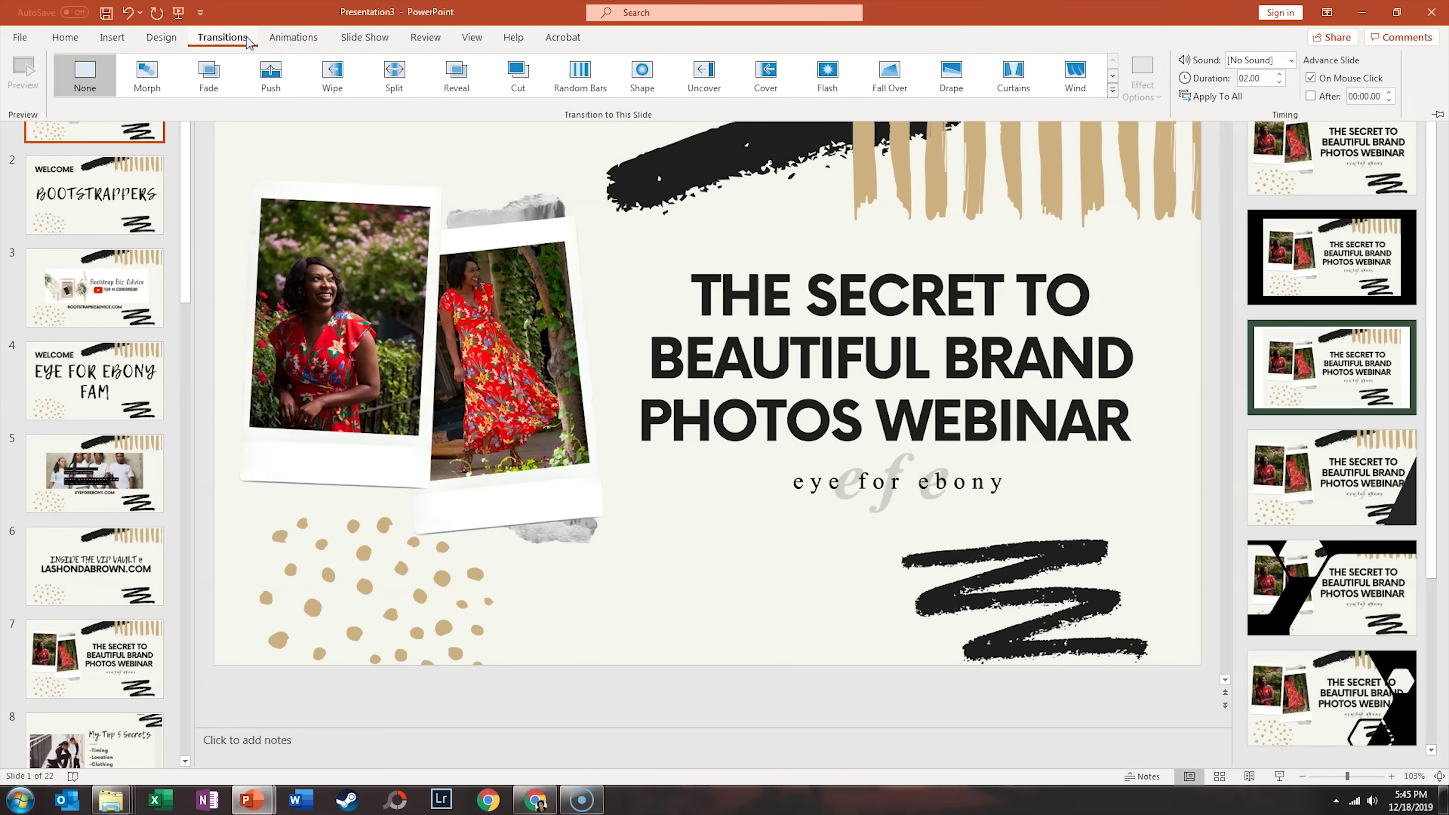
{"action": "left_click", "coordinate": [333, 73]}
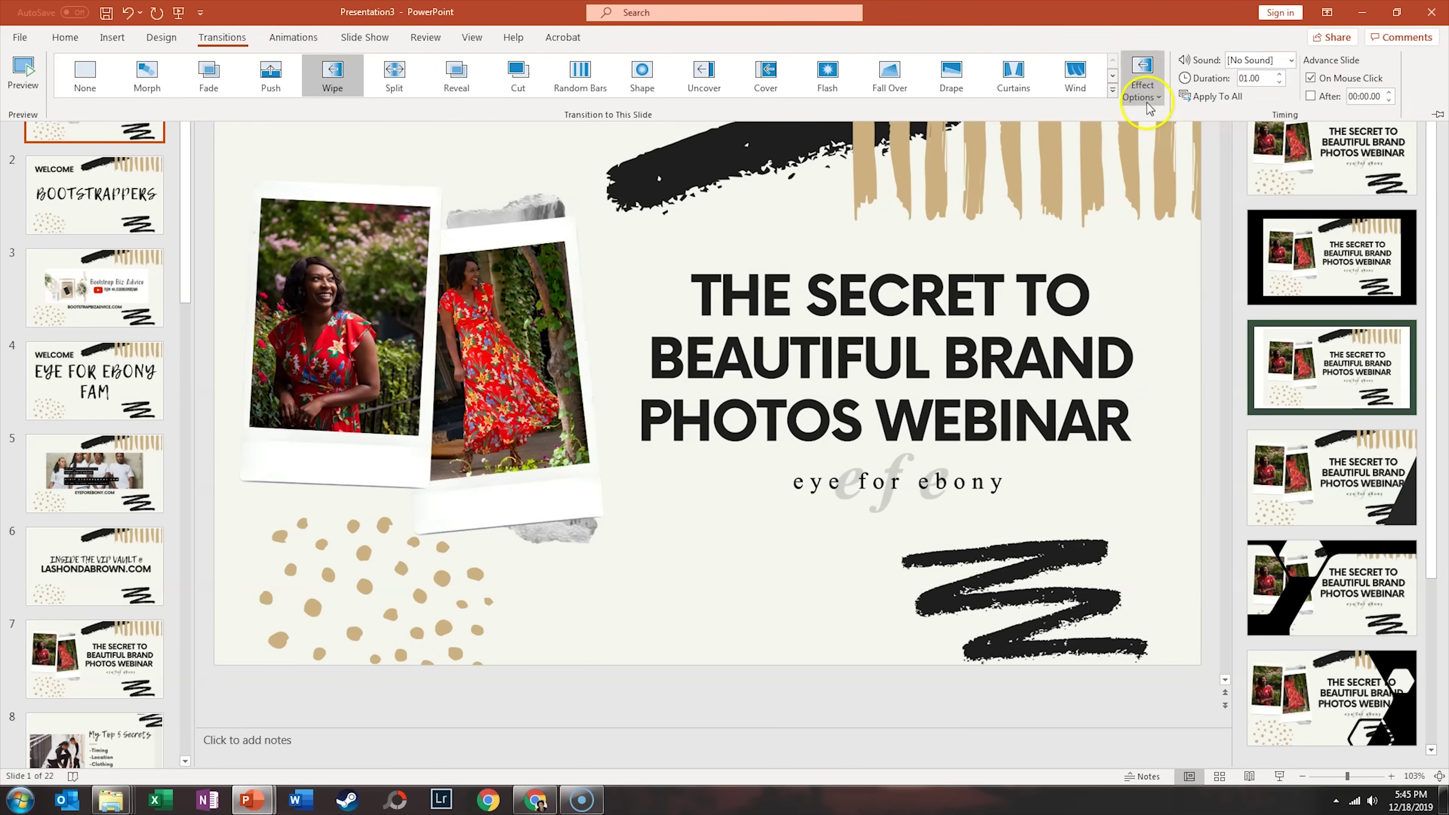
{"action": "left_click", "coordinate": [1142, 94]}
{"action": "left_click", "coordinate": [1170, 198]}
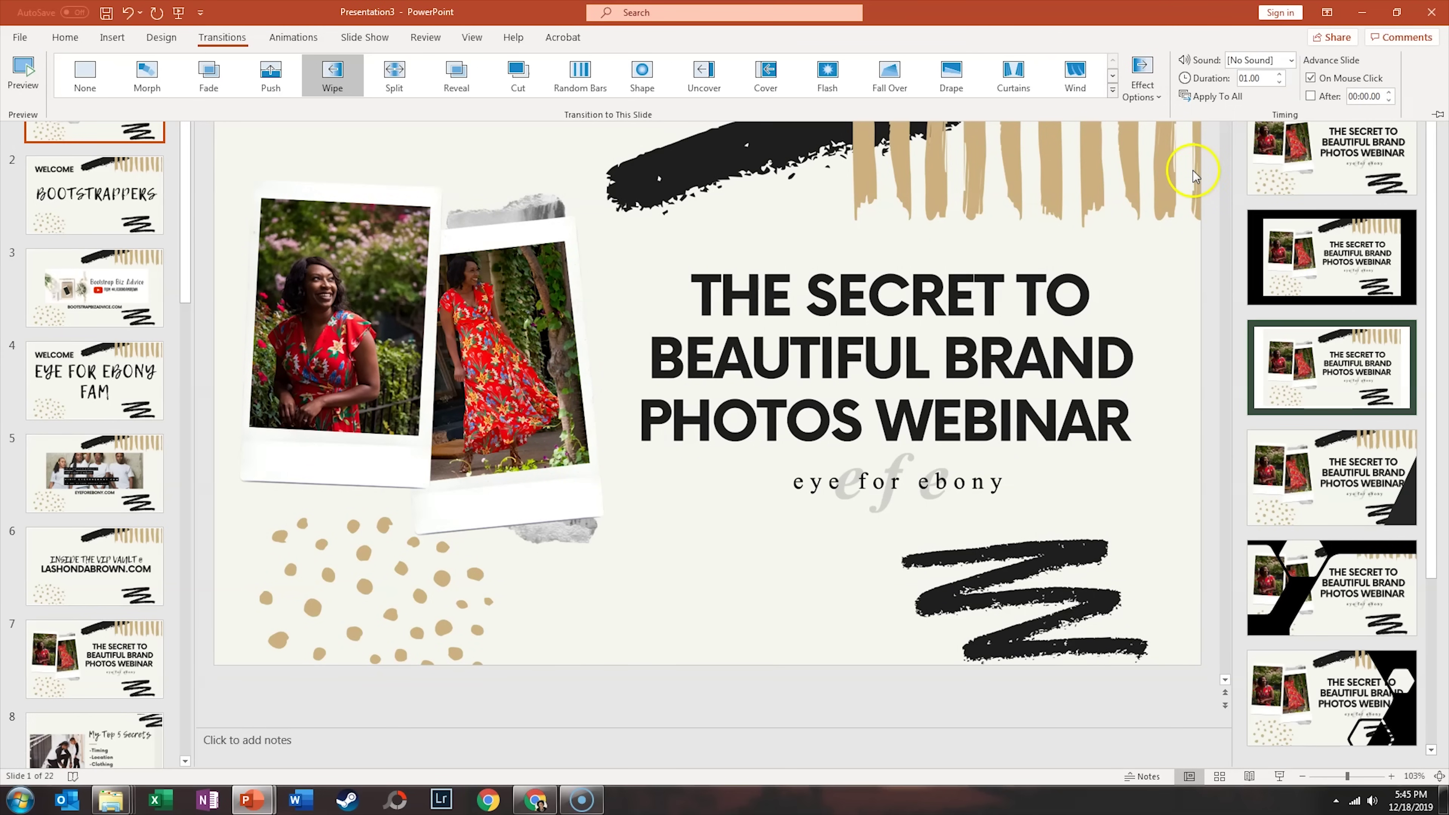
{"action": "left_click", "coordinate": [1194, 97]}
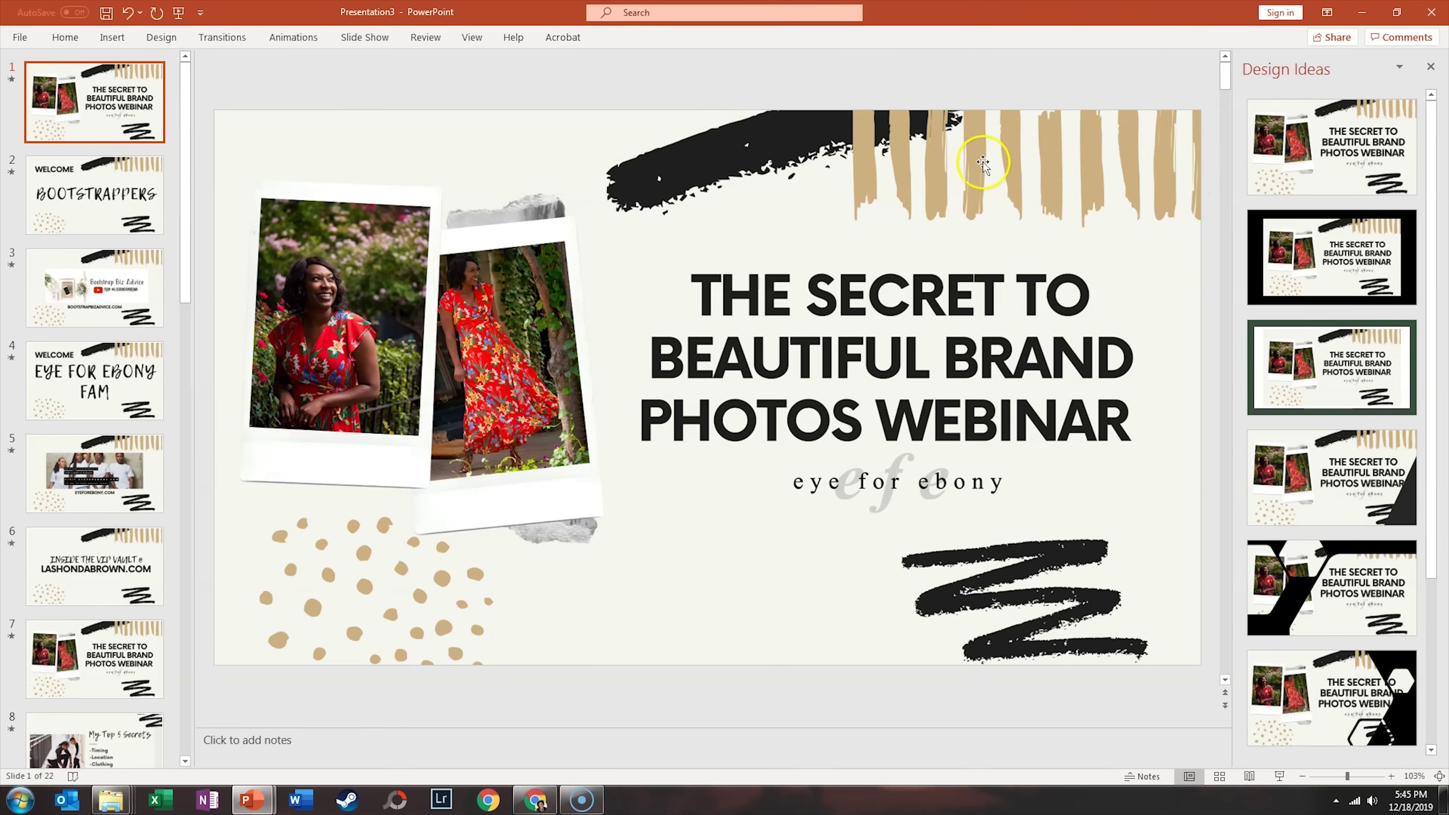
- Show the Slide Show tab for the 22-slide webinar deck
{"action": "left_click", "coordinate": [365, 37]}
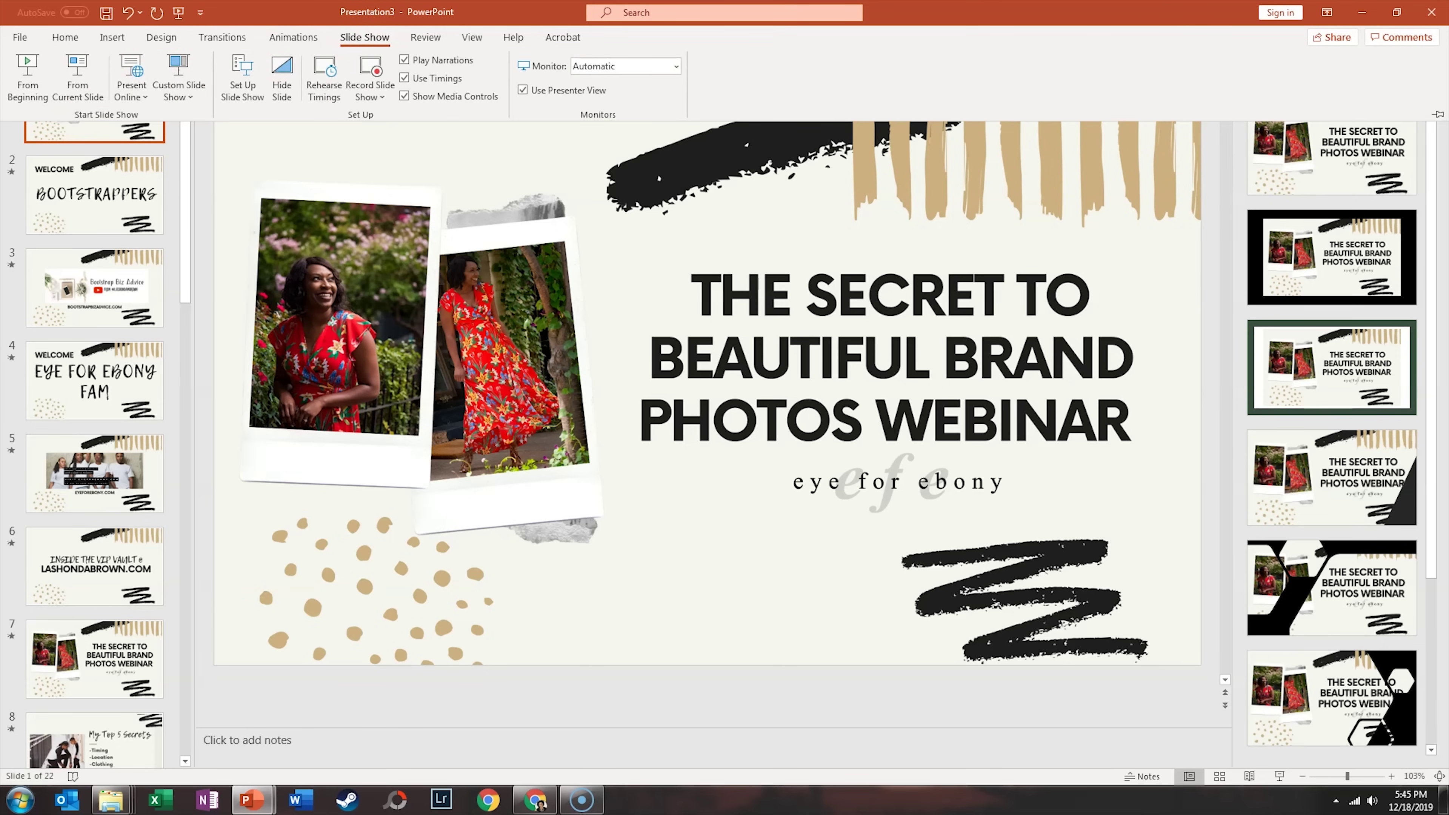